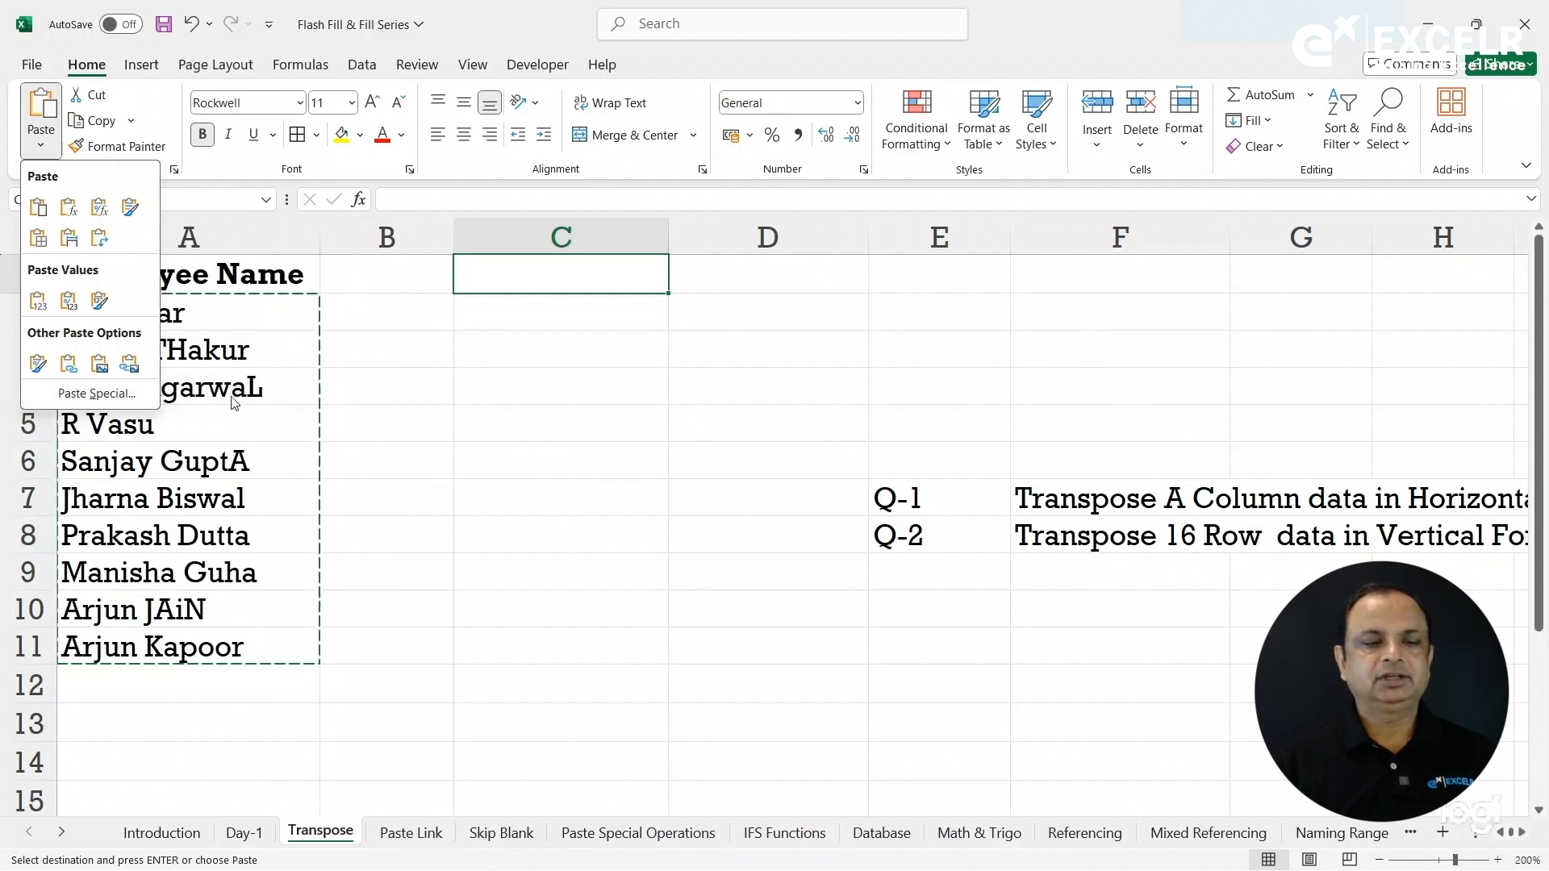
Paste the copied employee names transposed across row 1, starting at C1.
key(ctrl+alt+v)
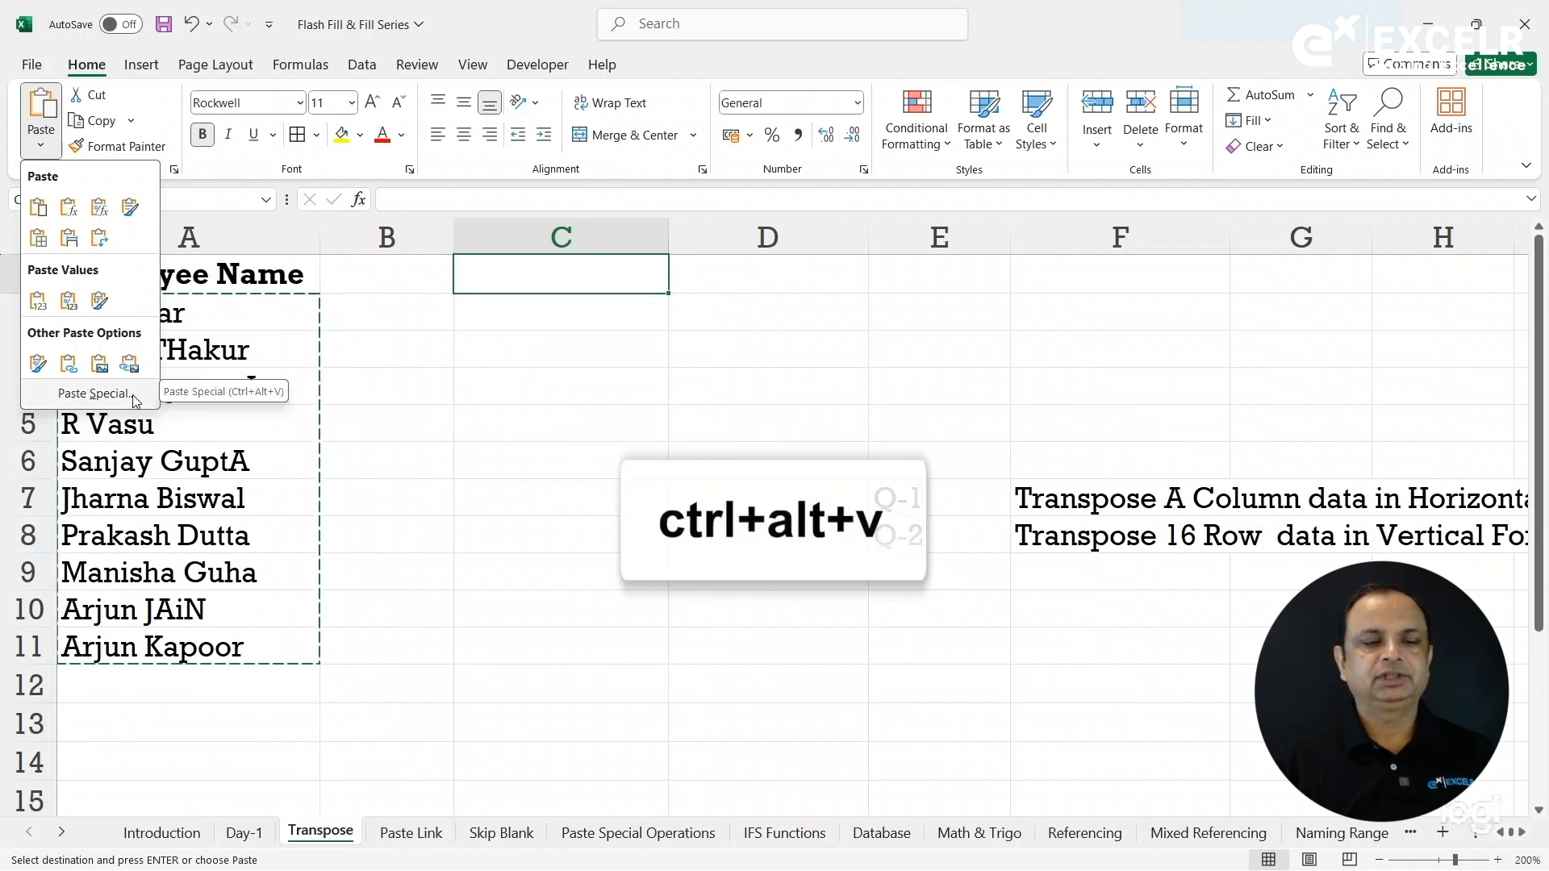
click(134, 395)
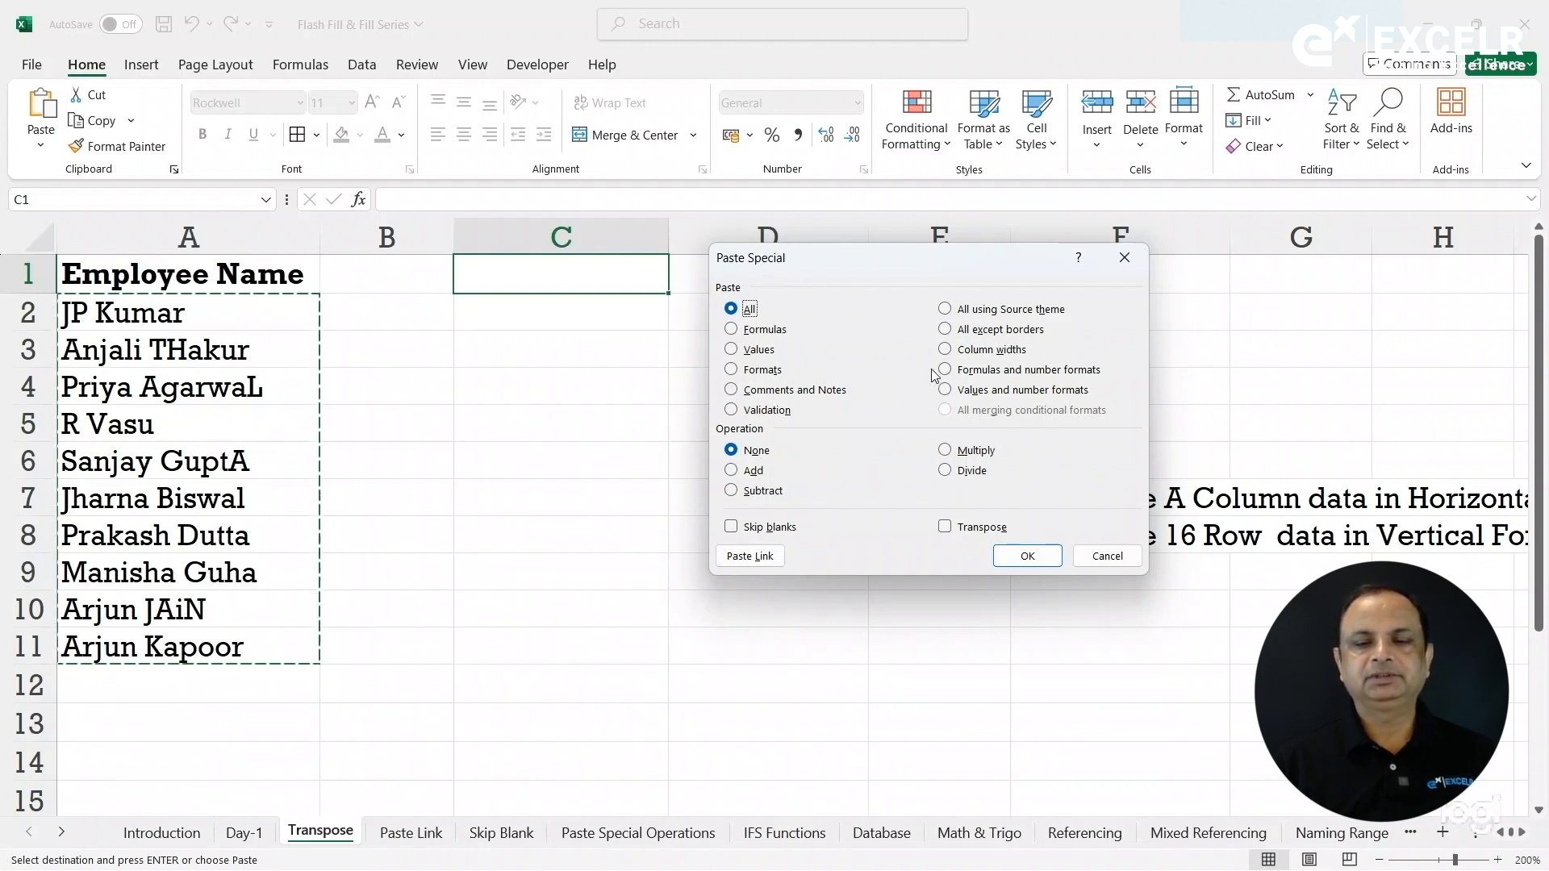
click(962, 532)
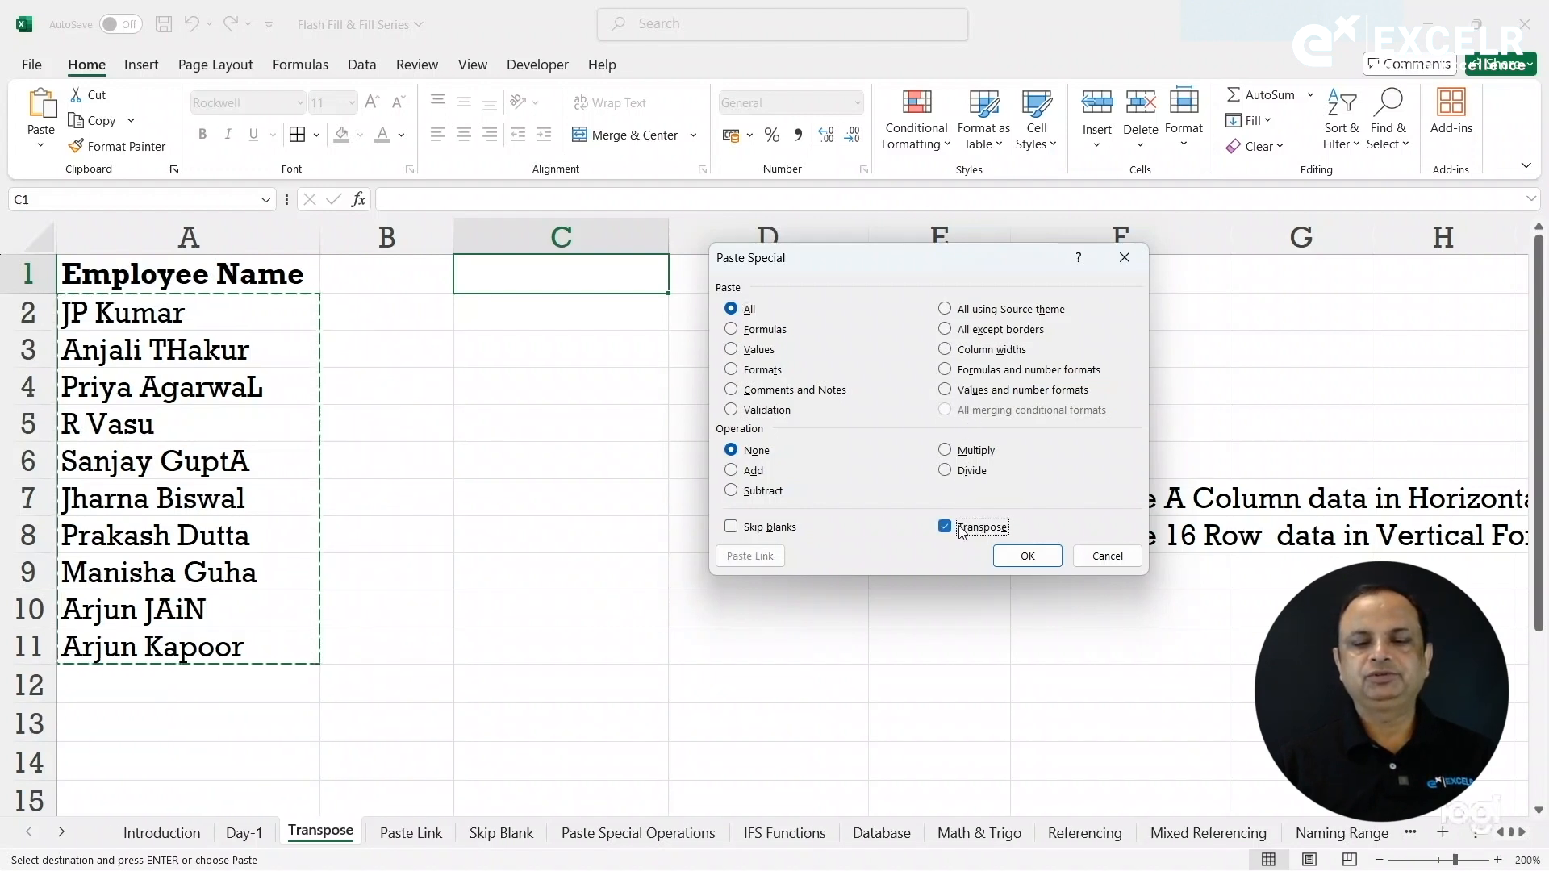
click(1024, 557)
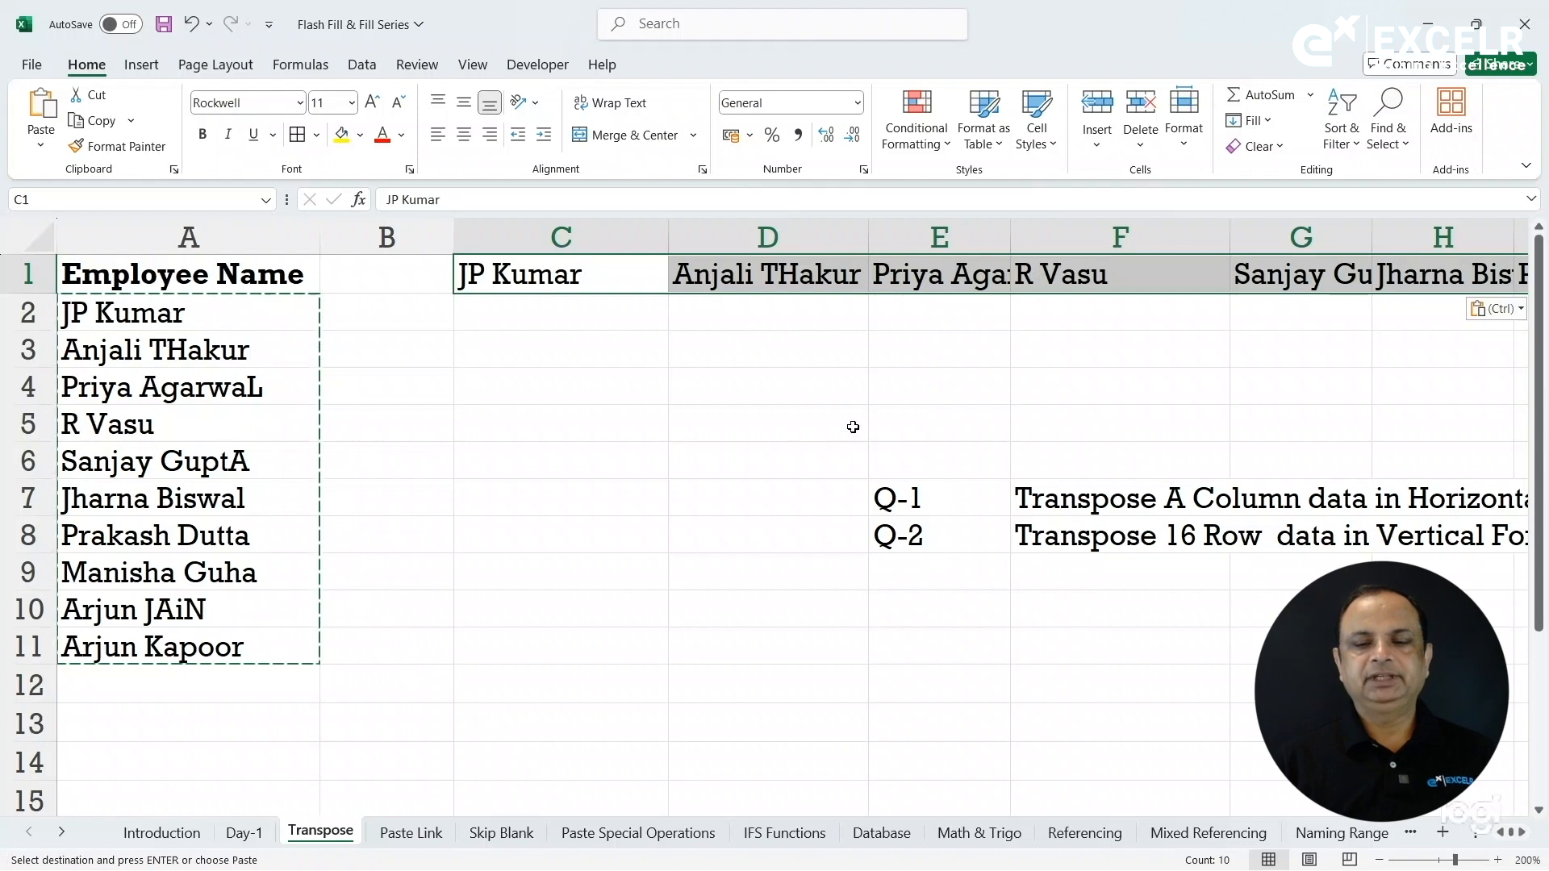
click(1047, 541)
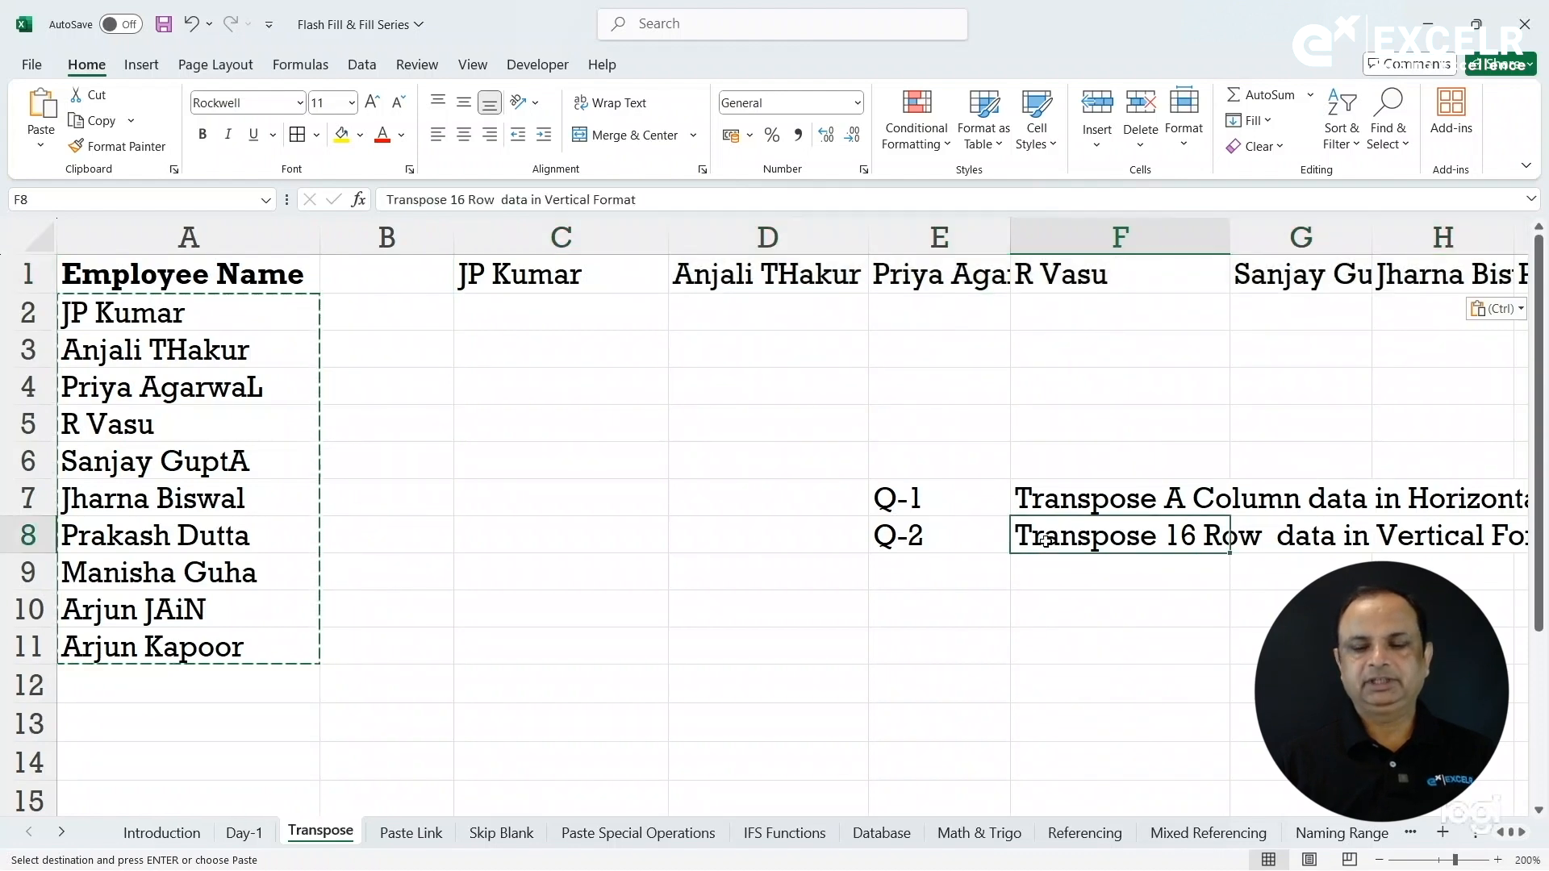
Select the Employee Name cell A16 together with the first name in B16.
key(Right)
key(Right)
key(Right)
key(Right)
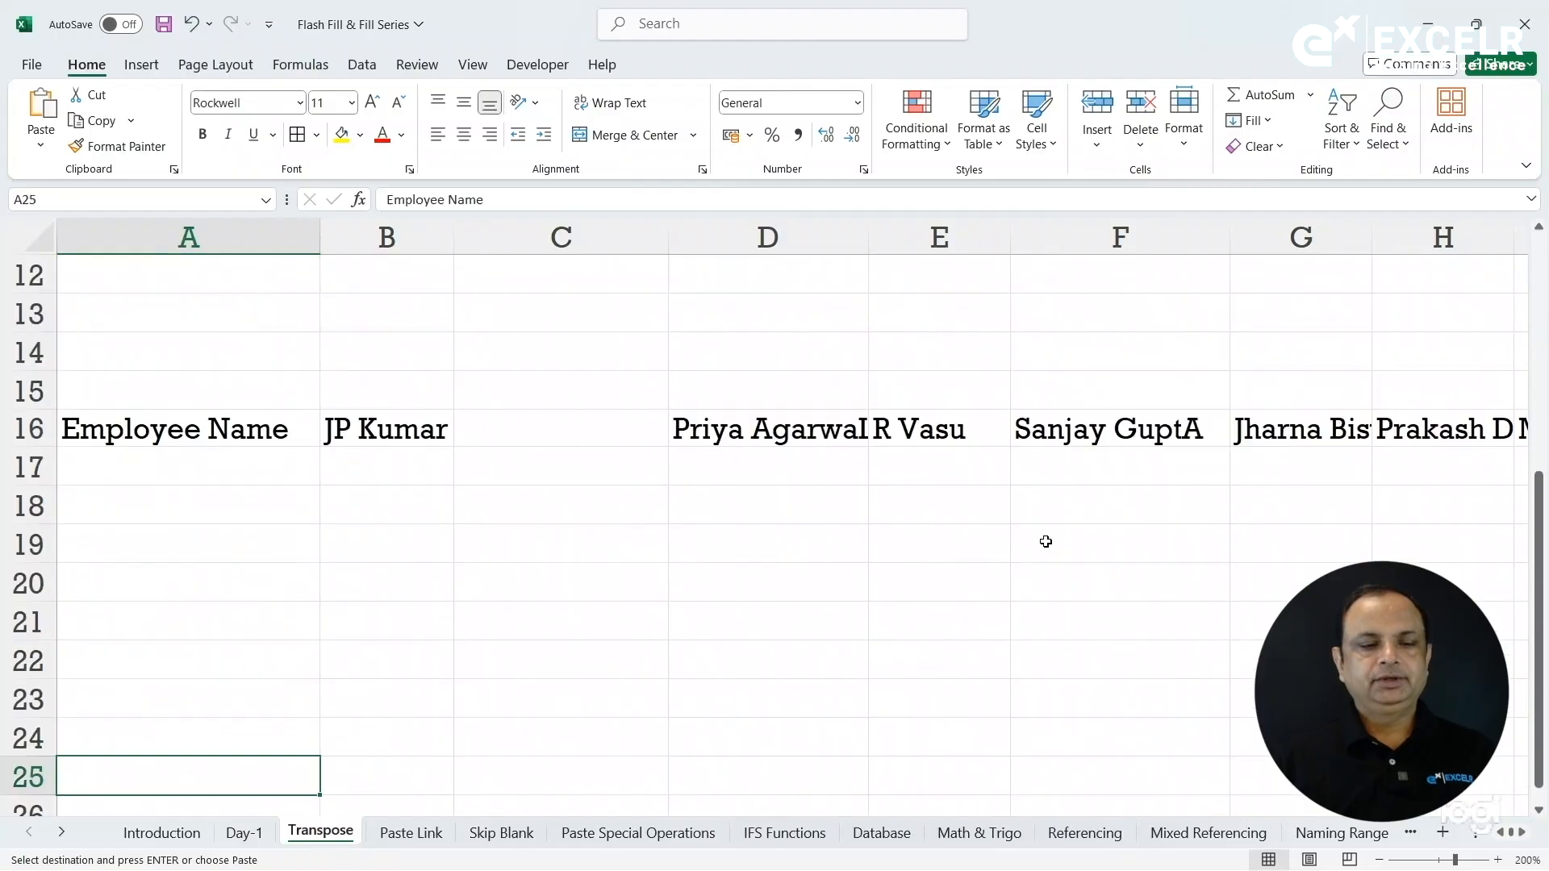
key(Up)
key(Up)
key(Up)
key(Up)
key(Up)
key(Up)
key(Up)
key(Up)
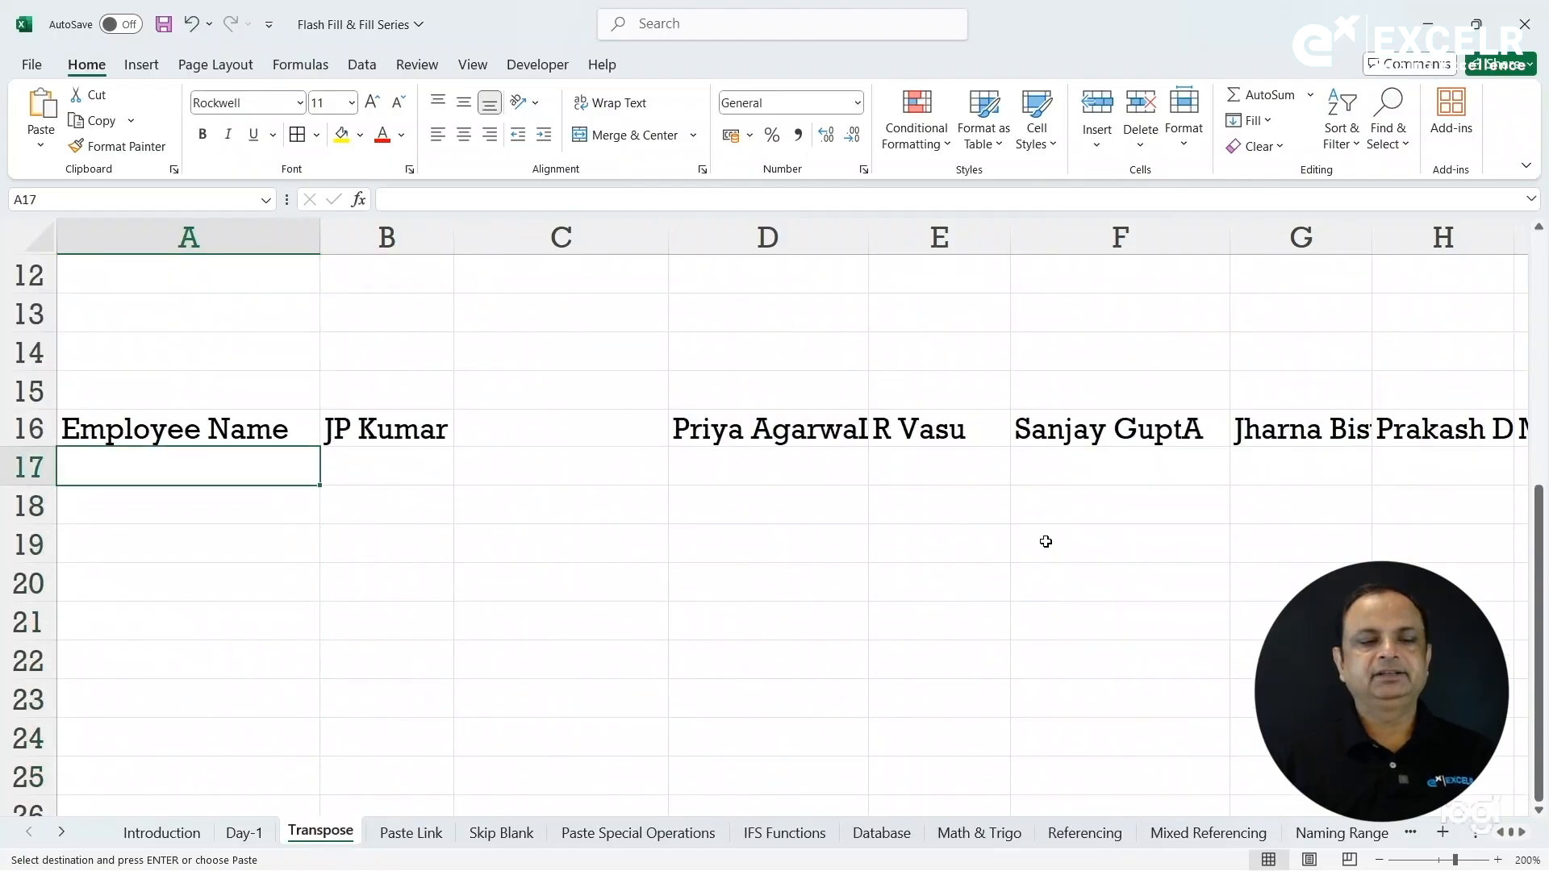
key(Up)
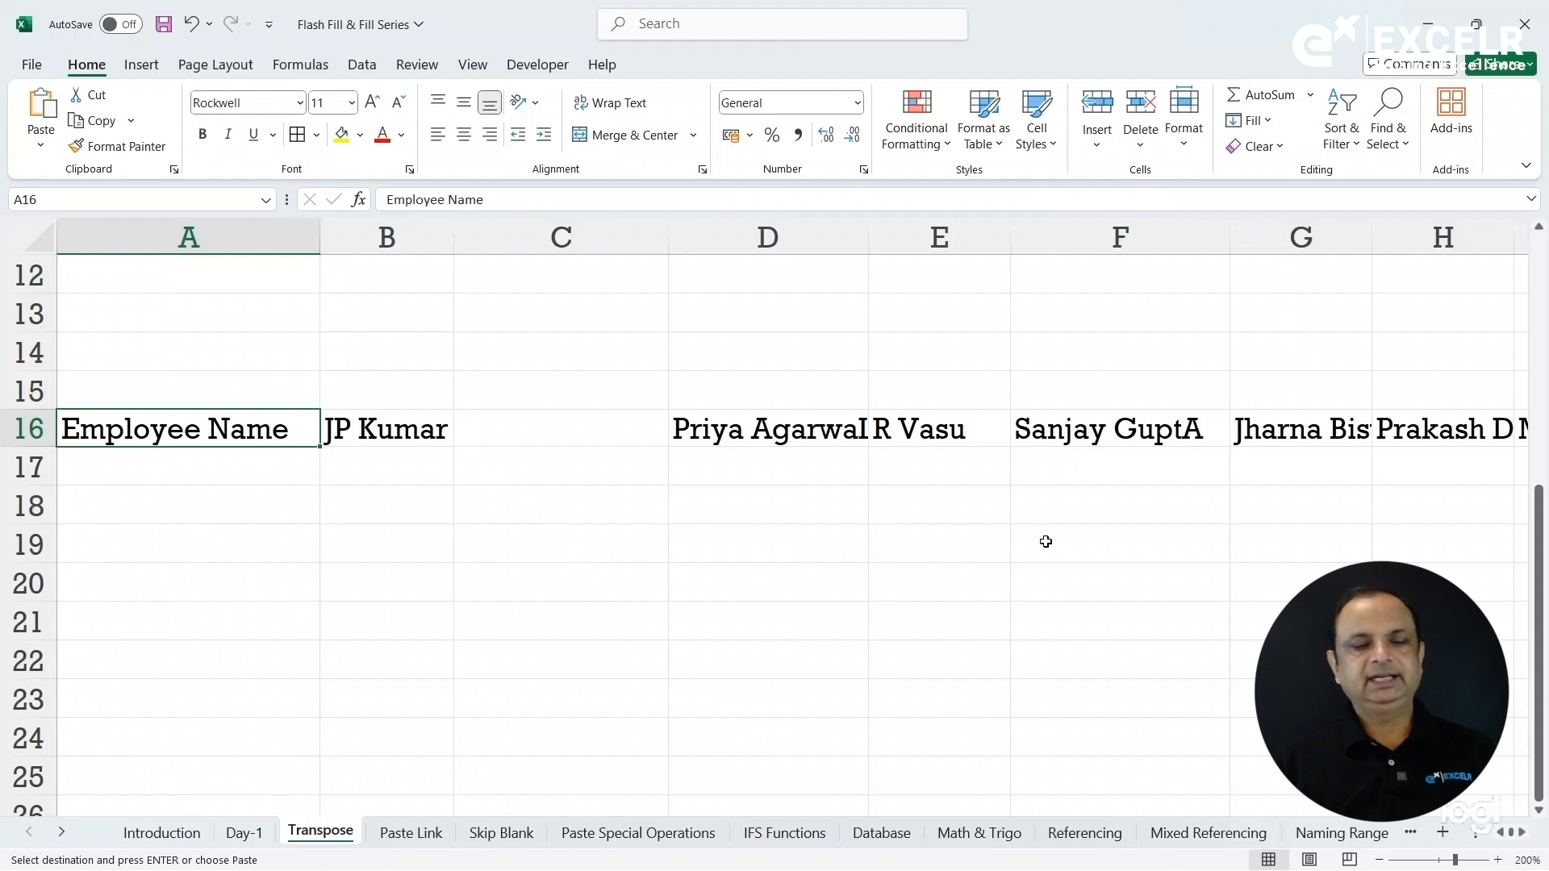
key(shift+Right)
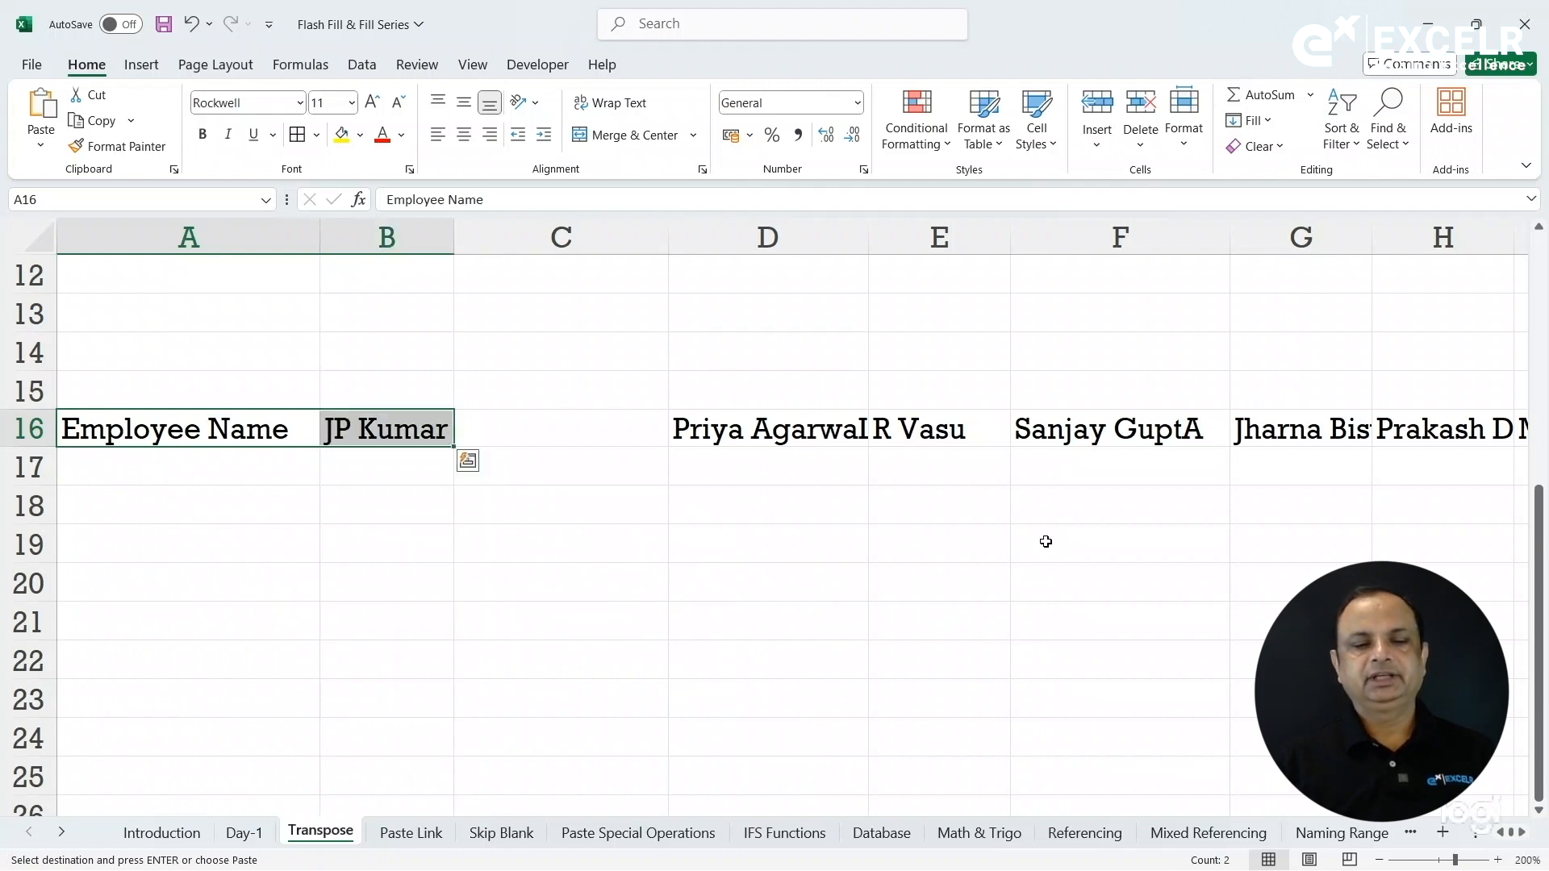
Enter the missing employee name in the empty cell C16.
click(633, 434)
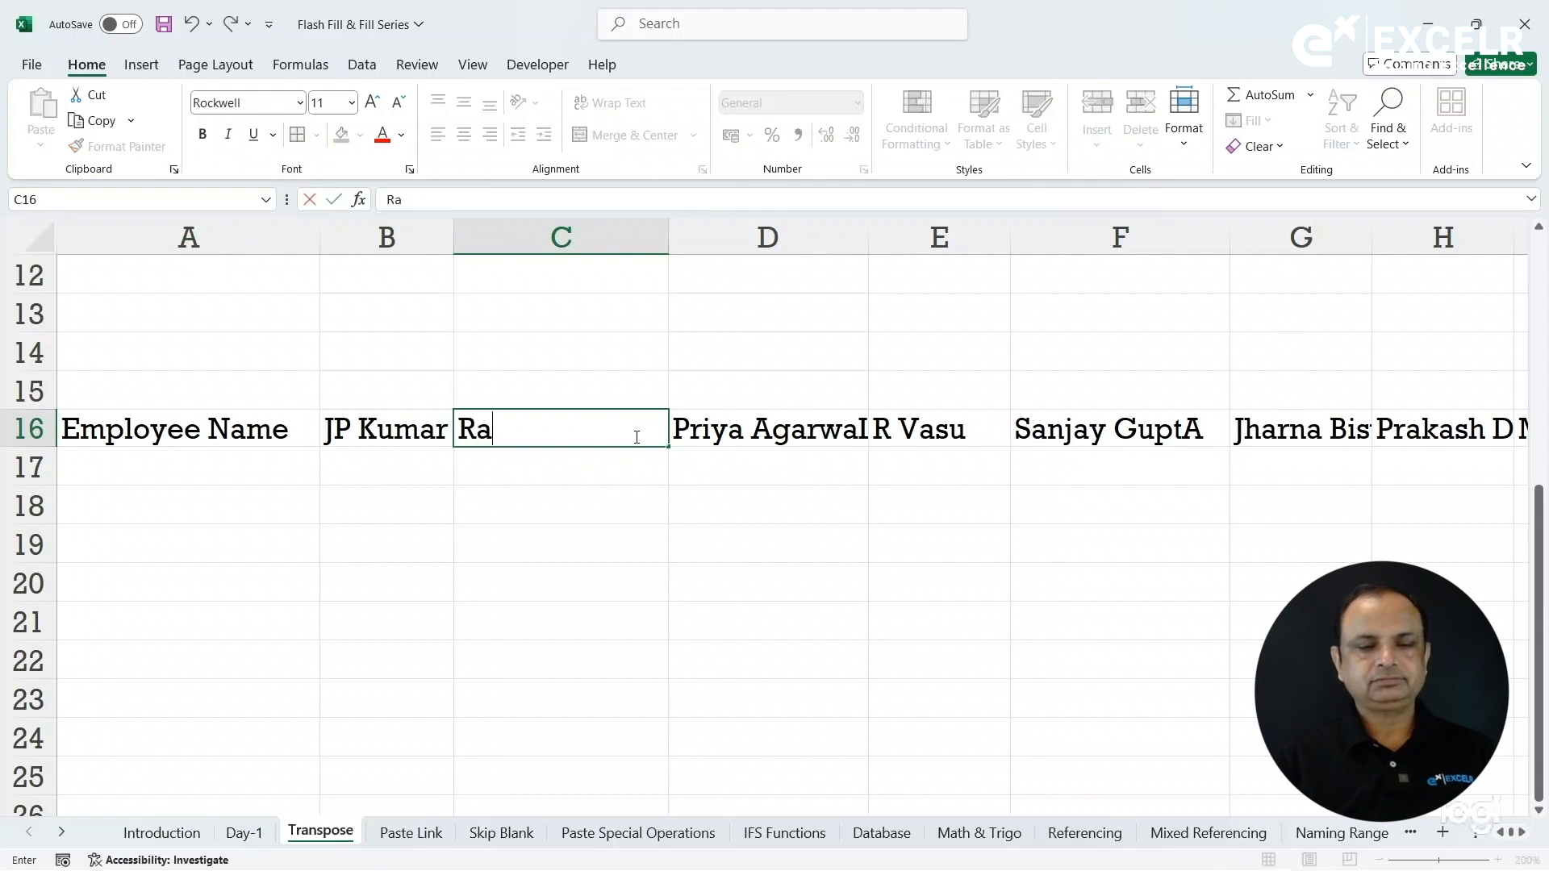
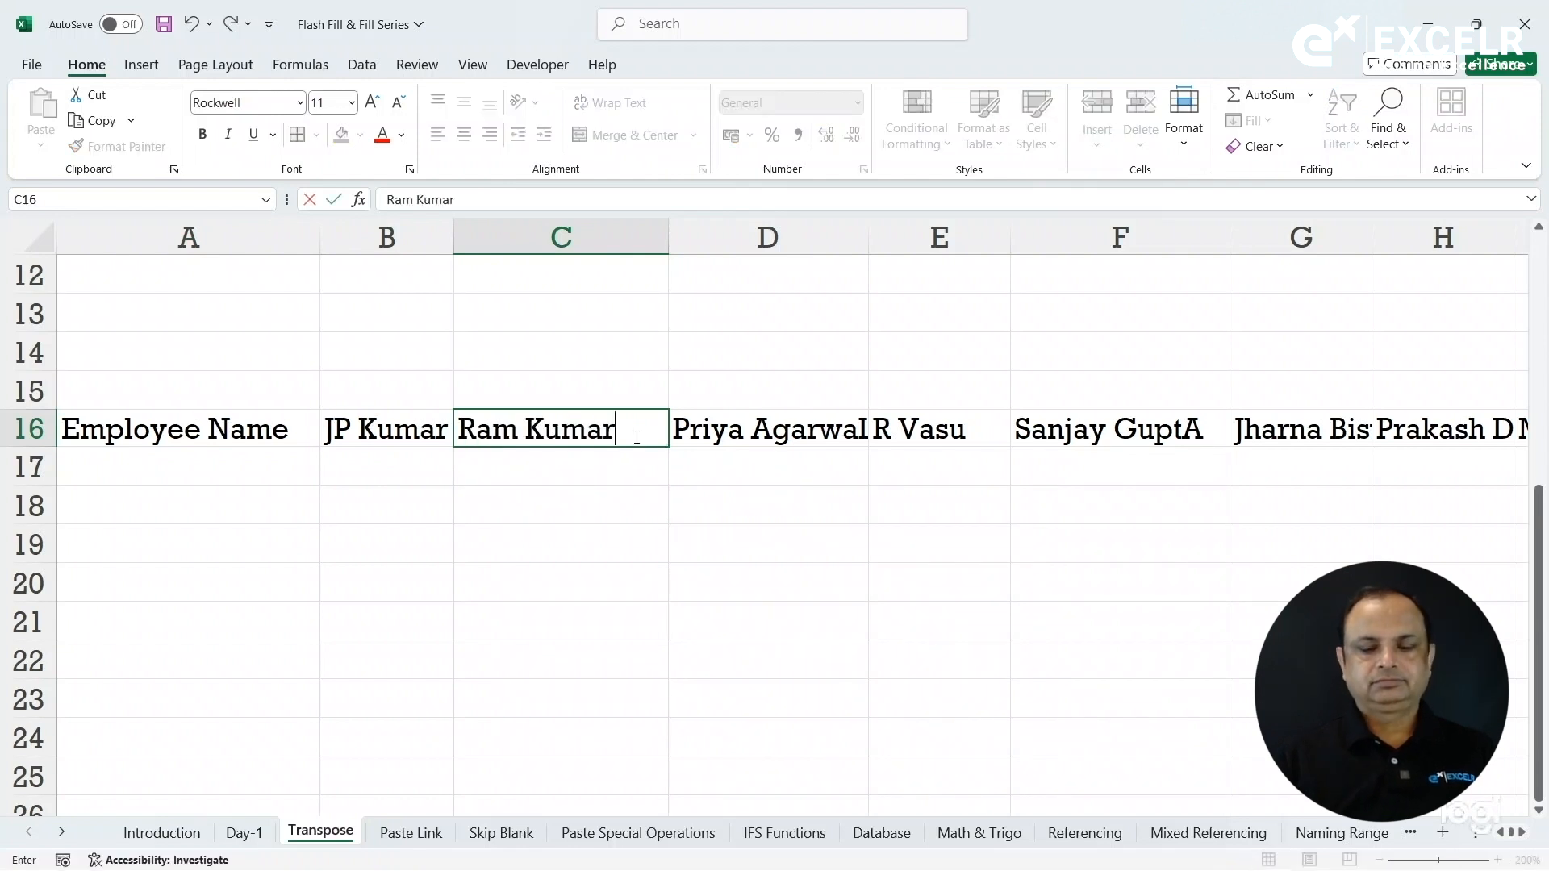
key(Return)
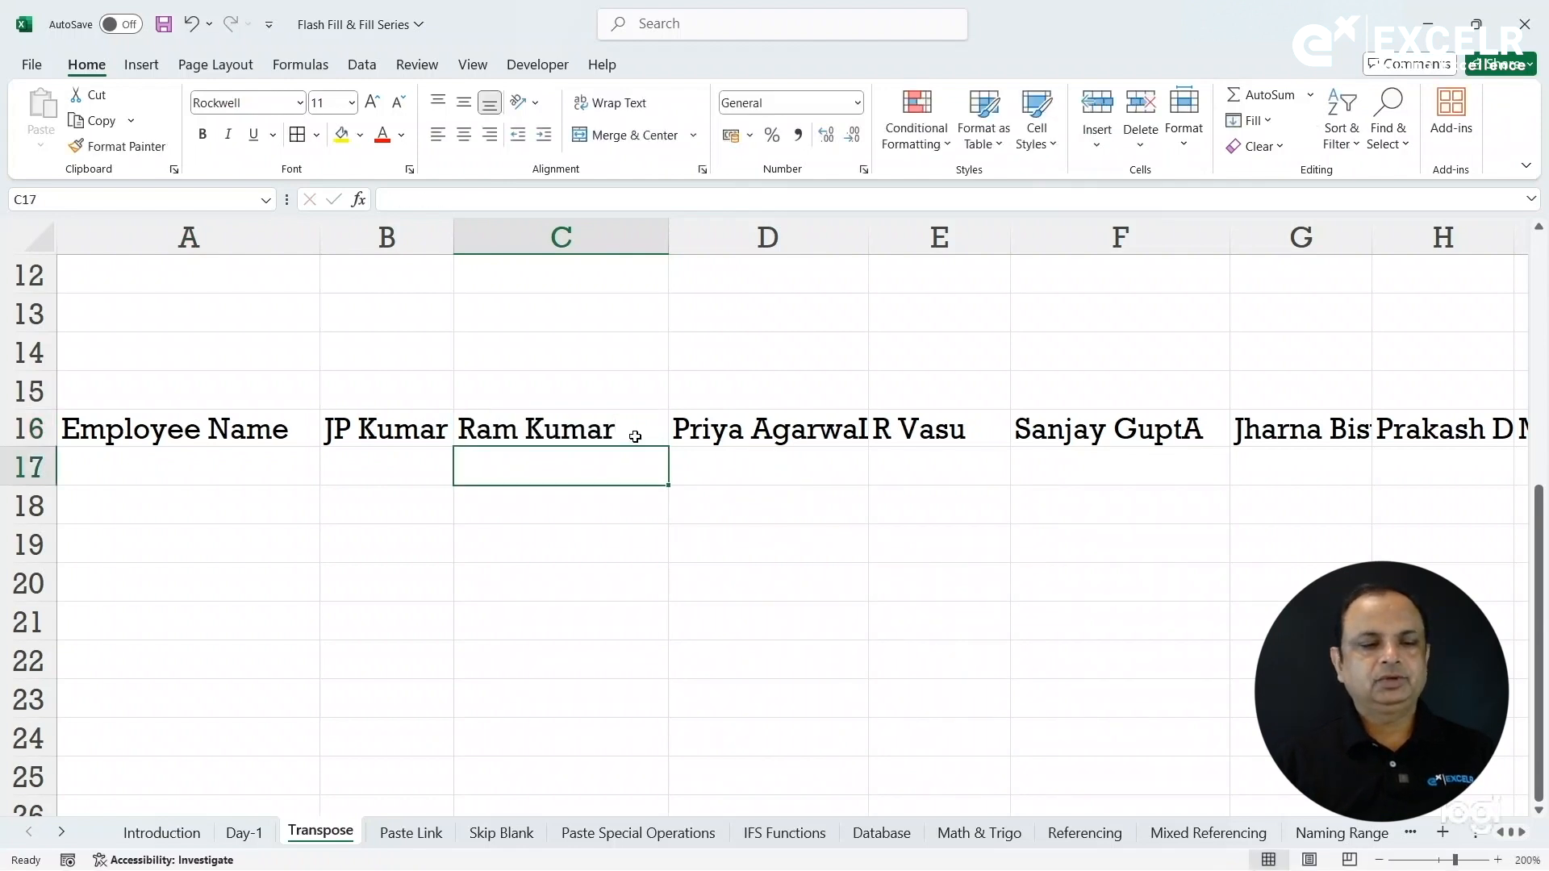
Copy A16:K16 and paste it transposed down column A from A18.
click(258, 434)
key(ctrl+shift+Right)
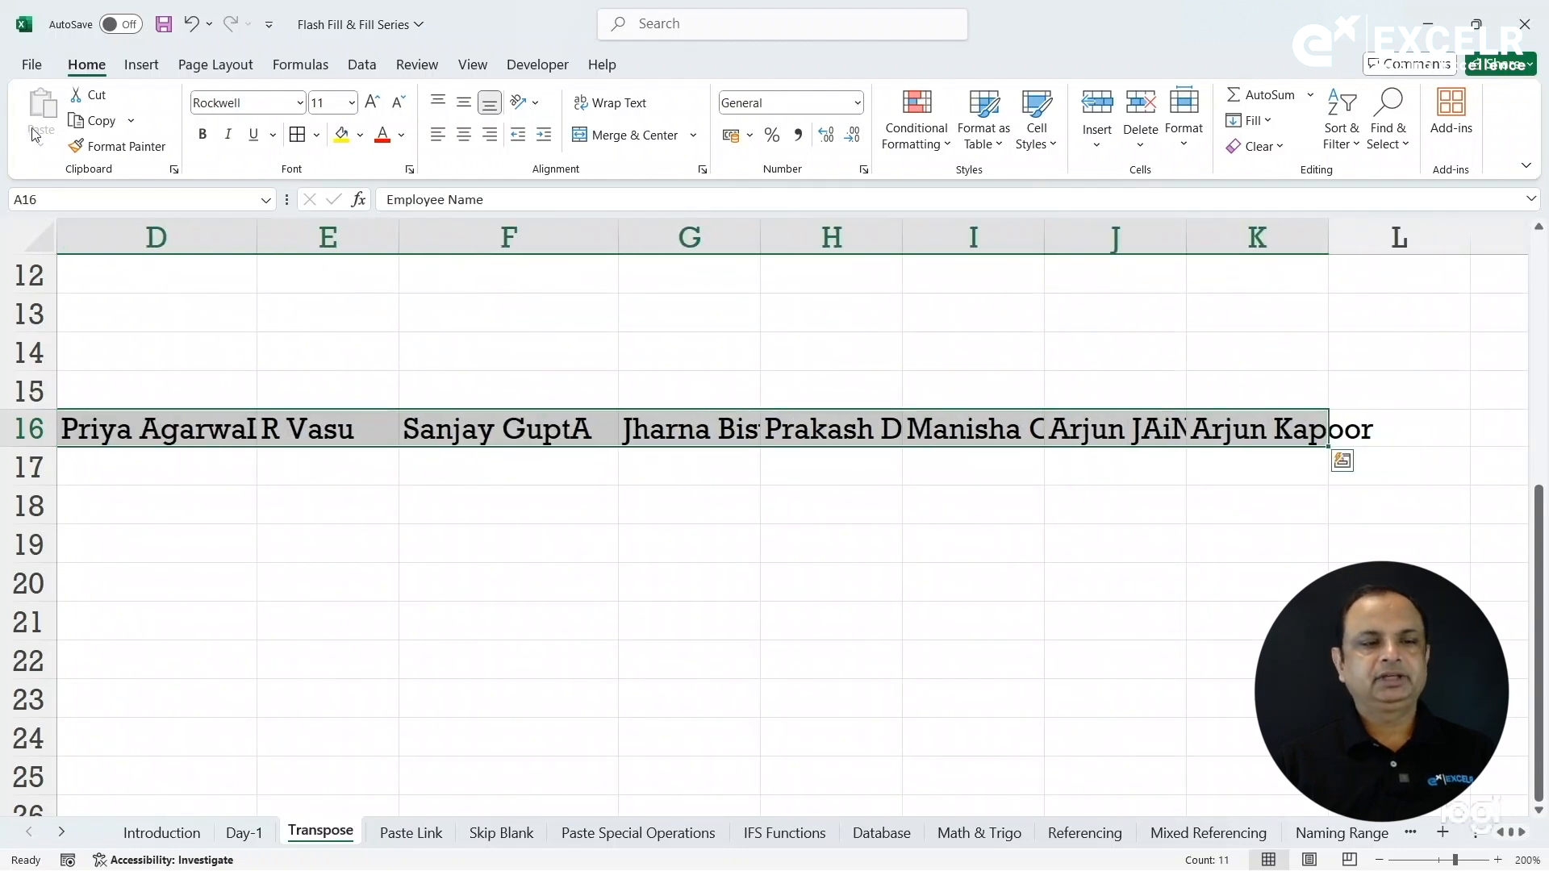
click(95, 120)
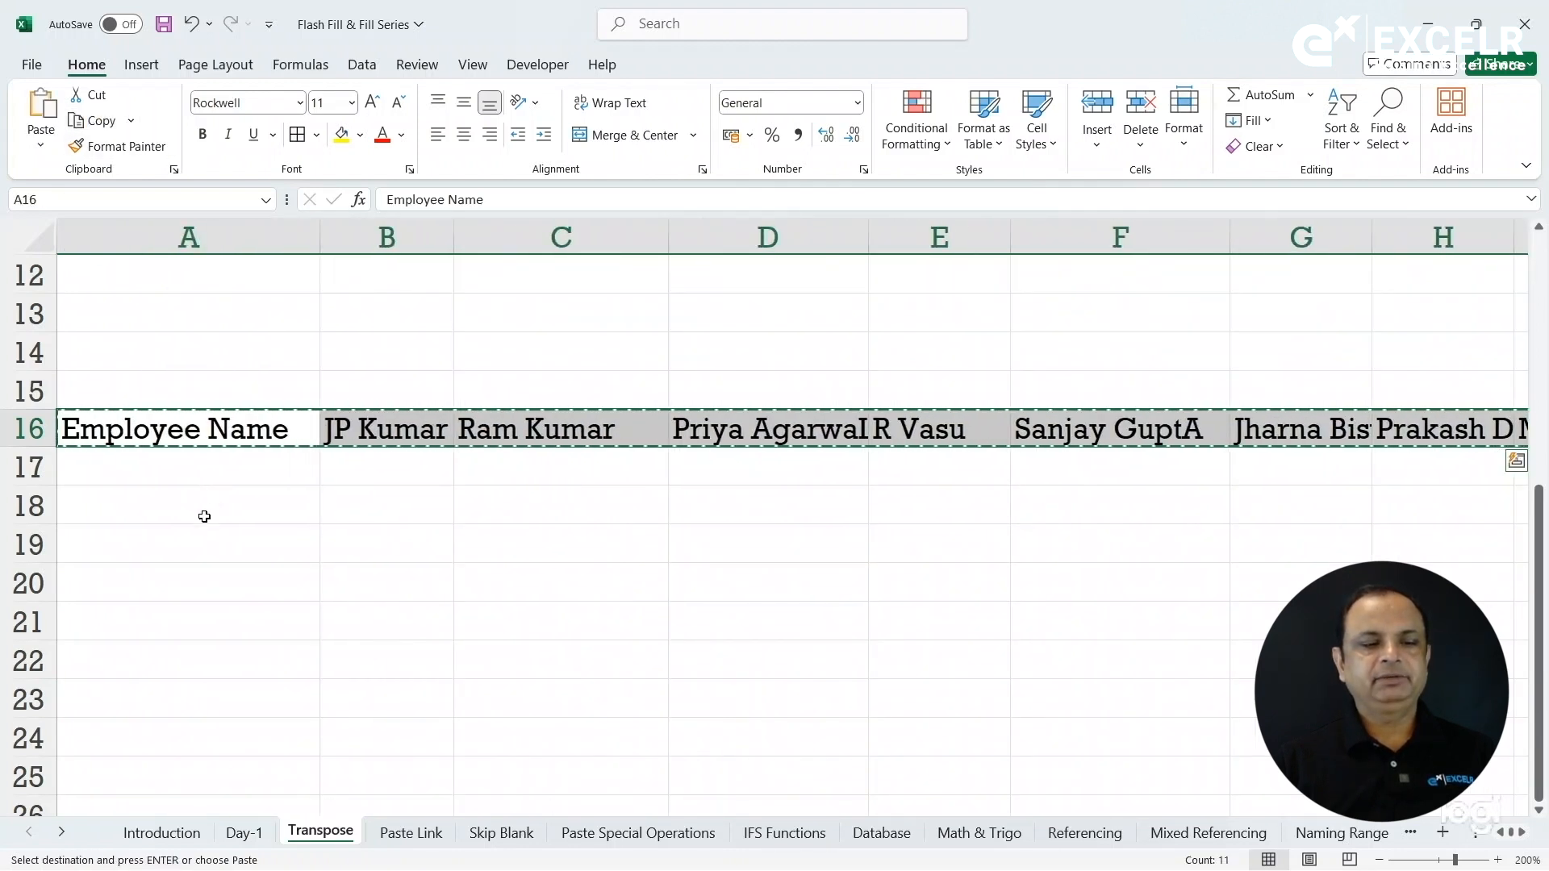
click(209, 511)
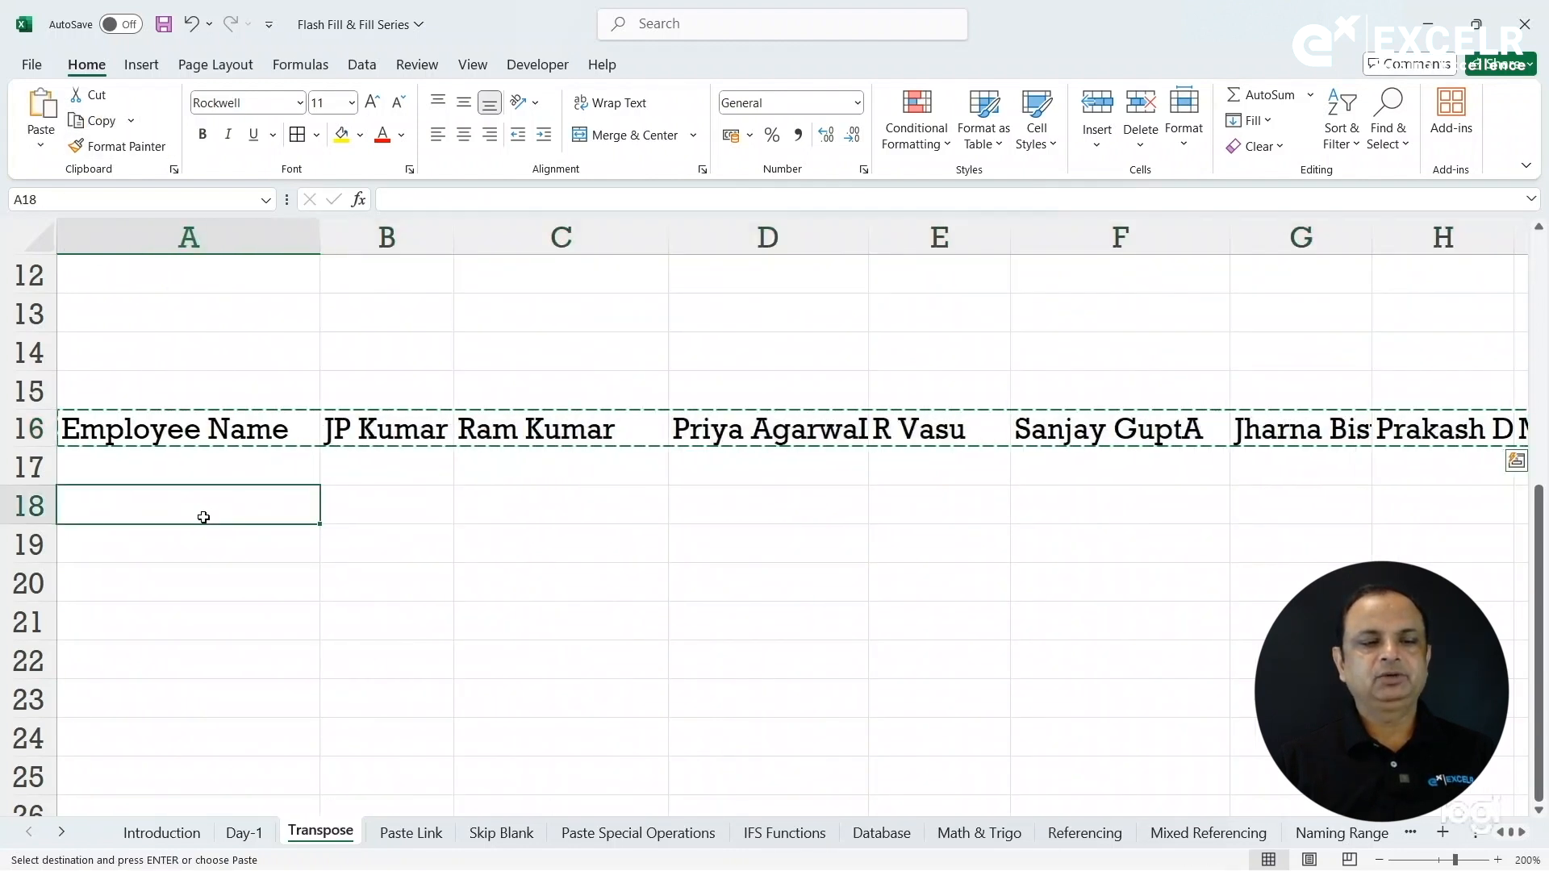
click(40, 146)
click(96, 393)
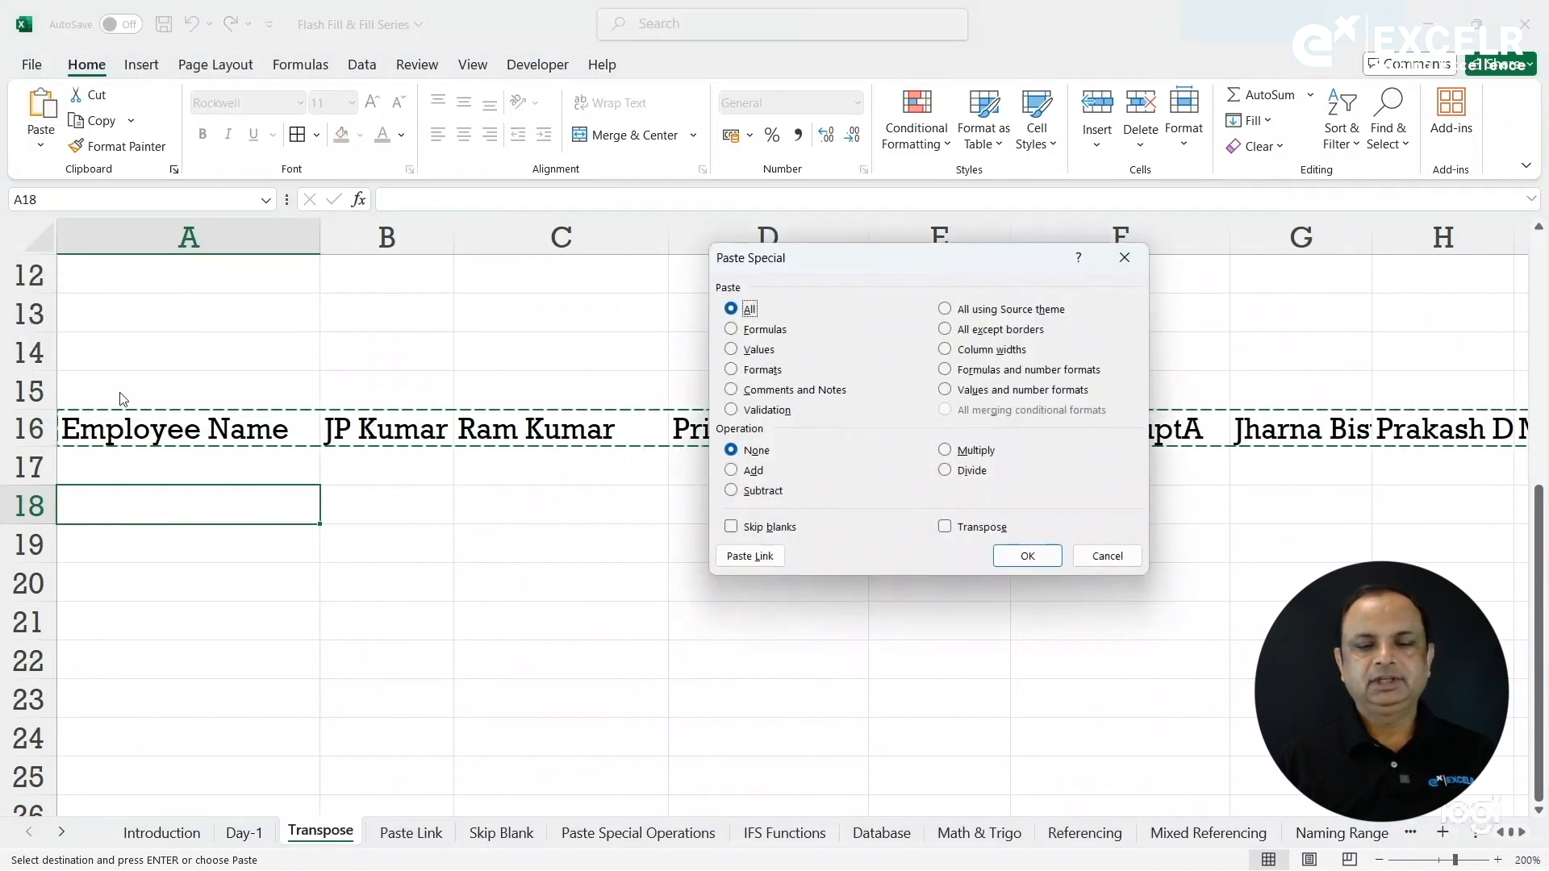
click(964, 530)
click(1021, 558)
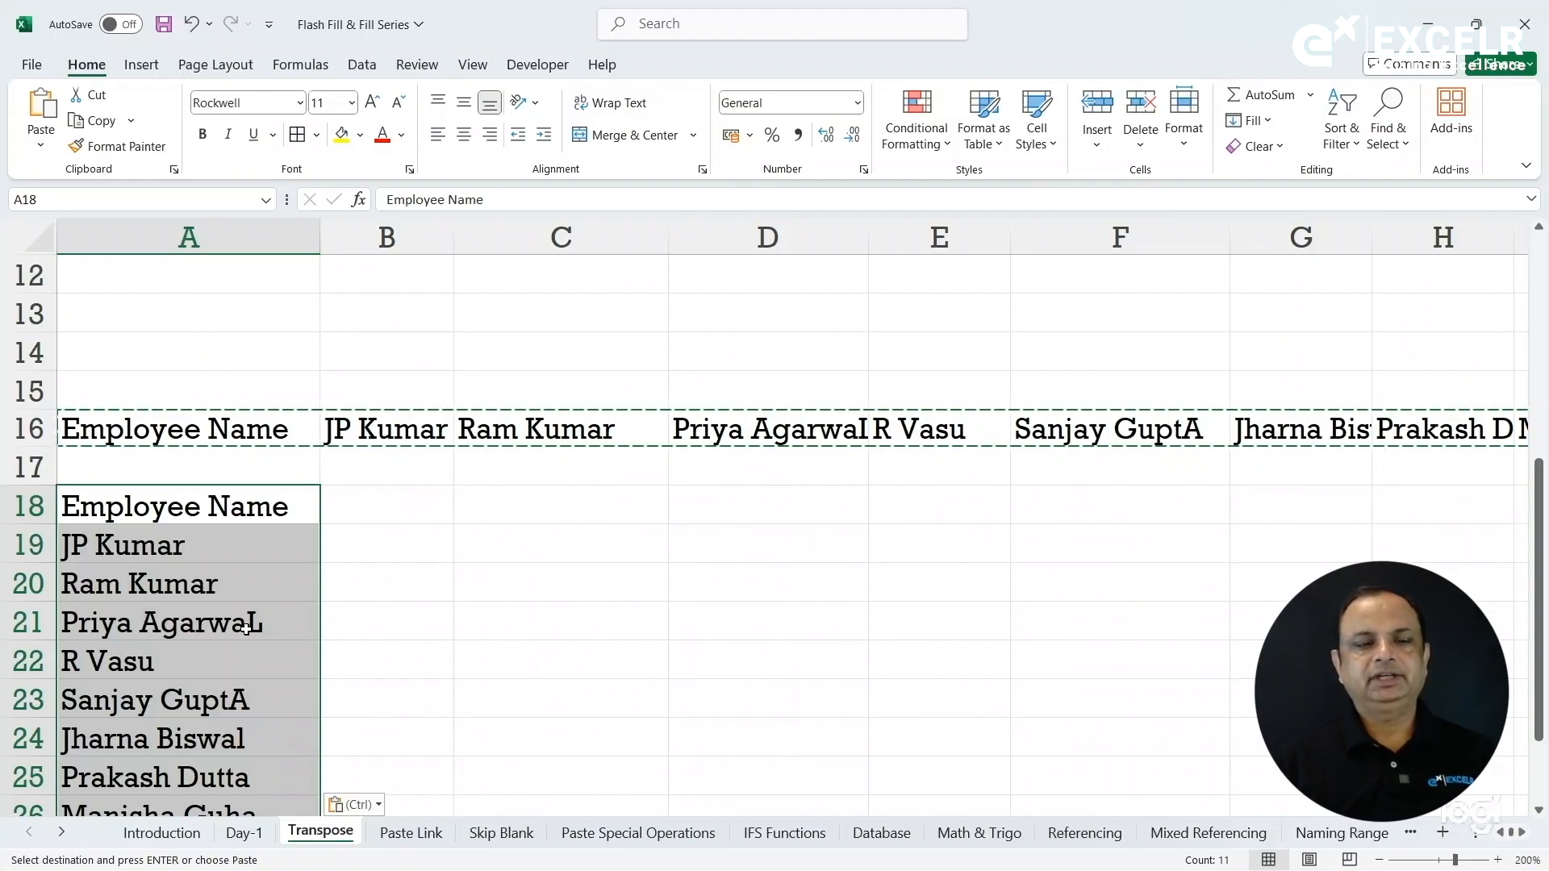
click(337, 611)
click(395, 560)
key(Up)
key(Up)
key(Up)
key(Up)
key(Up)
key(Up)
key(Up)
key(Up)
key(Up)
key(Up)
key(Up)
key(Up)
key(Up)
key(Up)
key(Up)
key(Up)
key(Up)
key(Up)
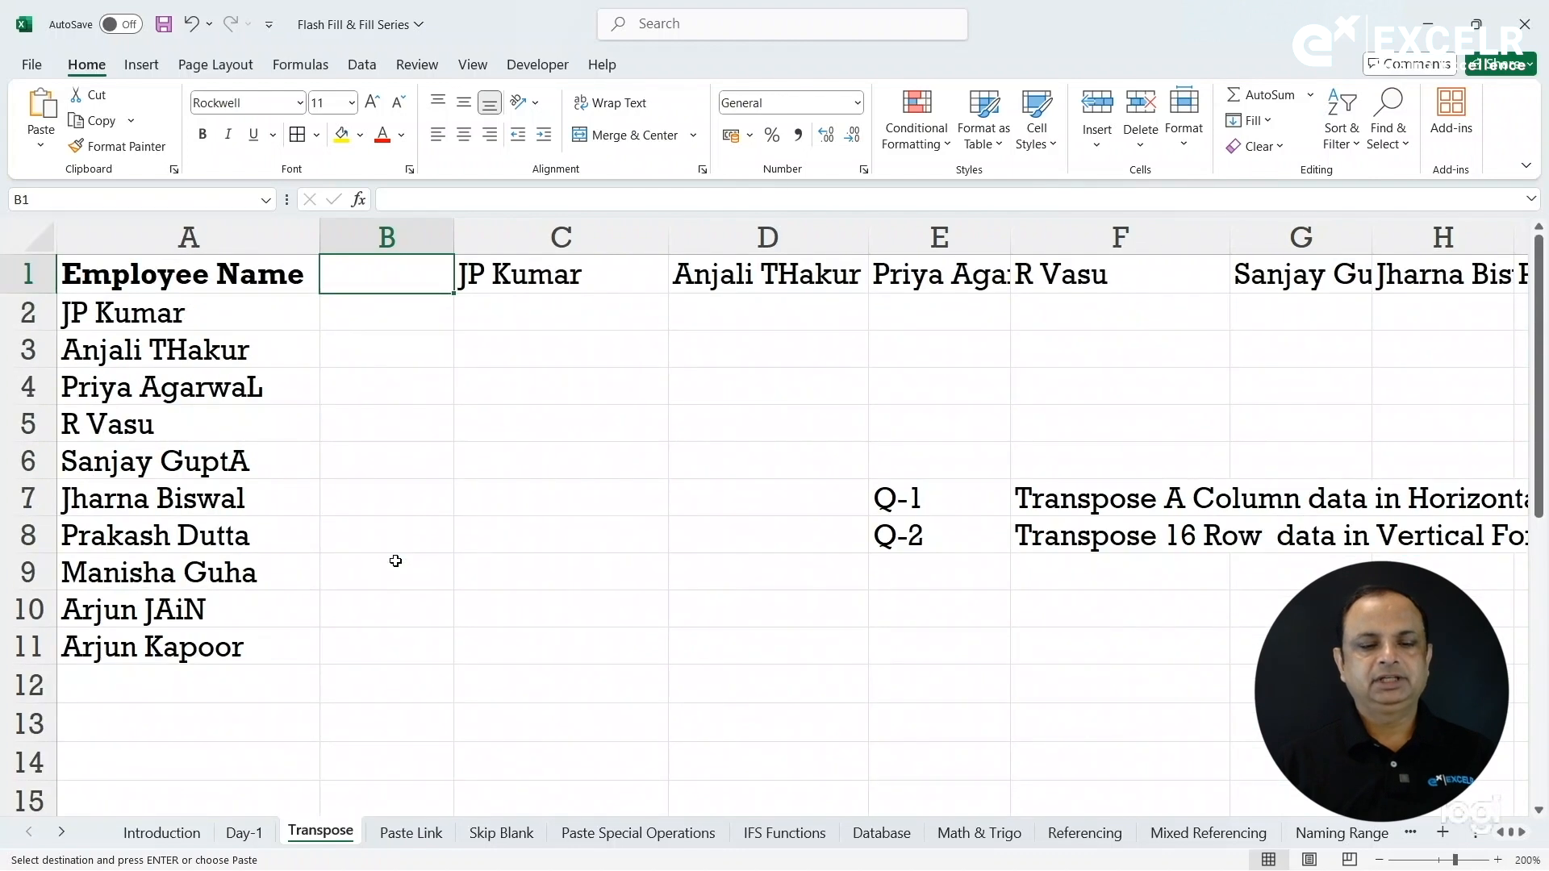
On the Paste Link sheet, copy the Staff Name list A1:A11 into column C.
click(457, 698)
click(459, 709)
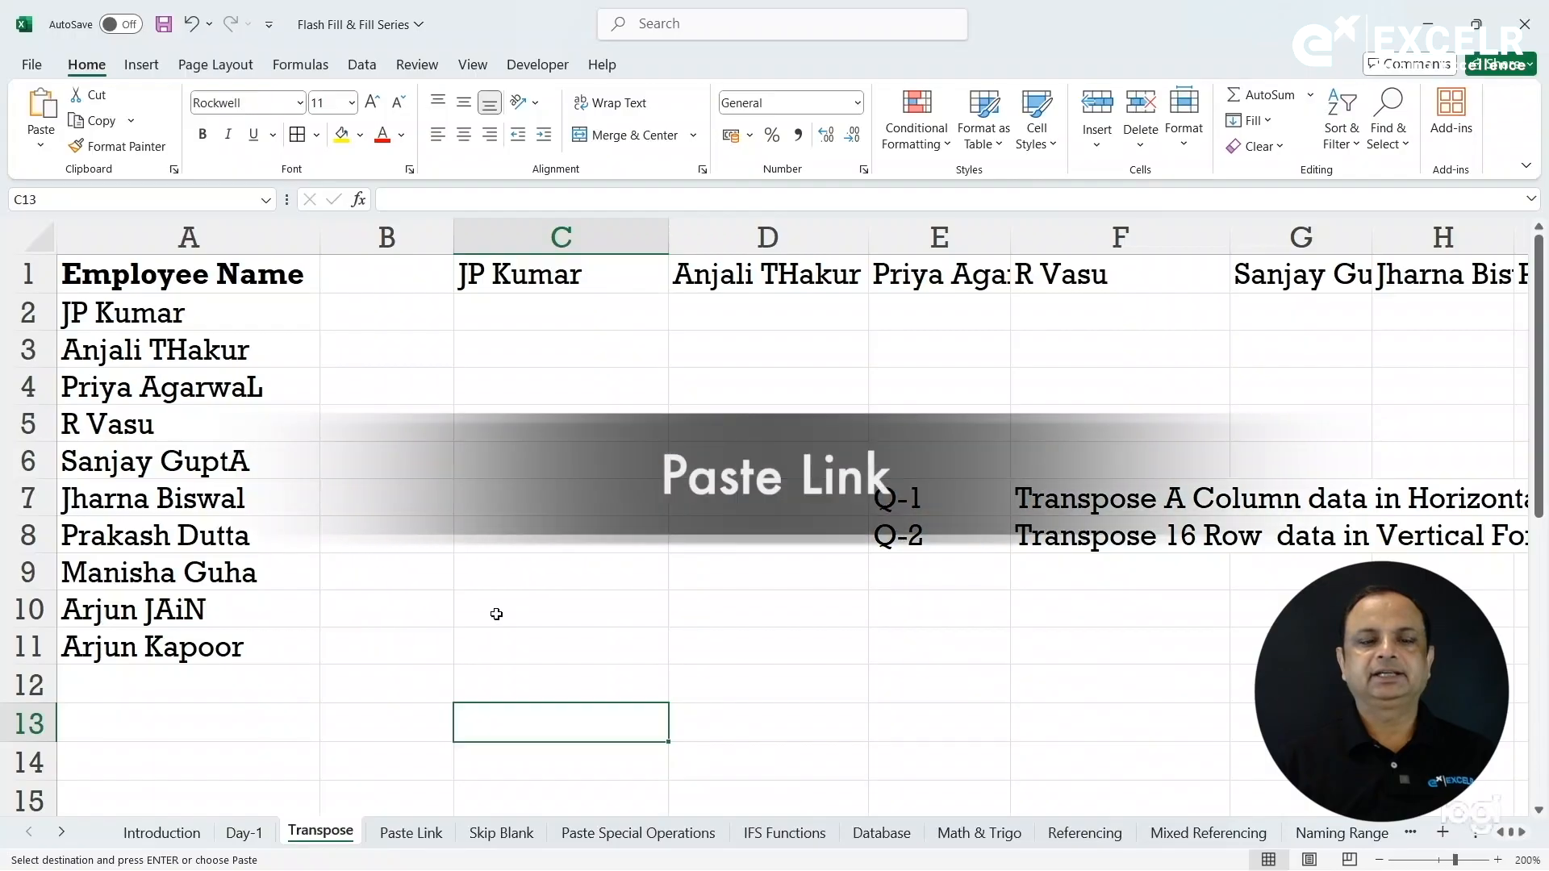
click(412, 834)
click(376, 443)
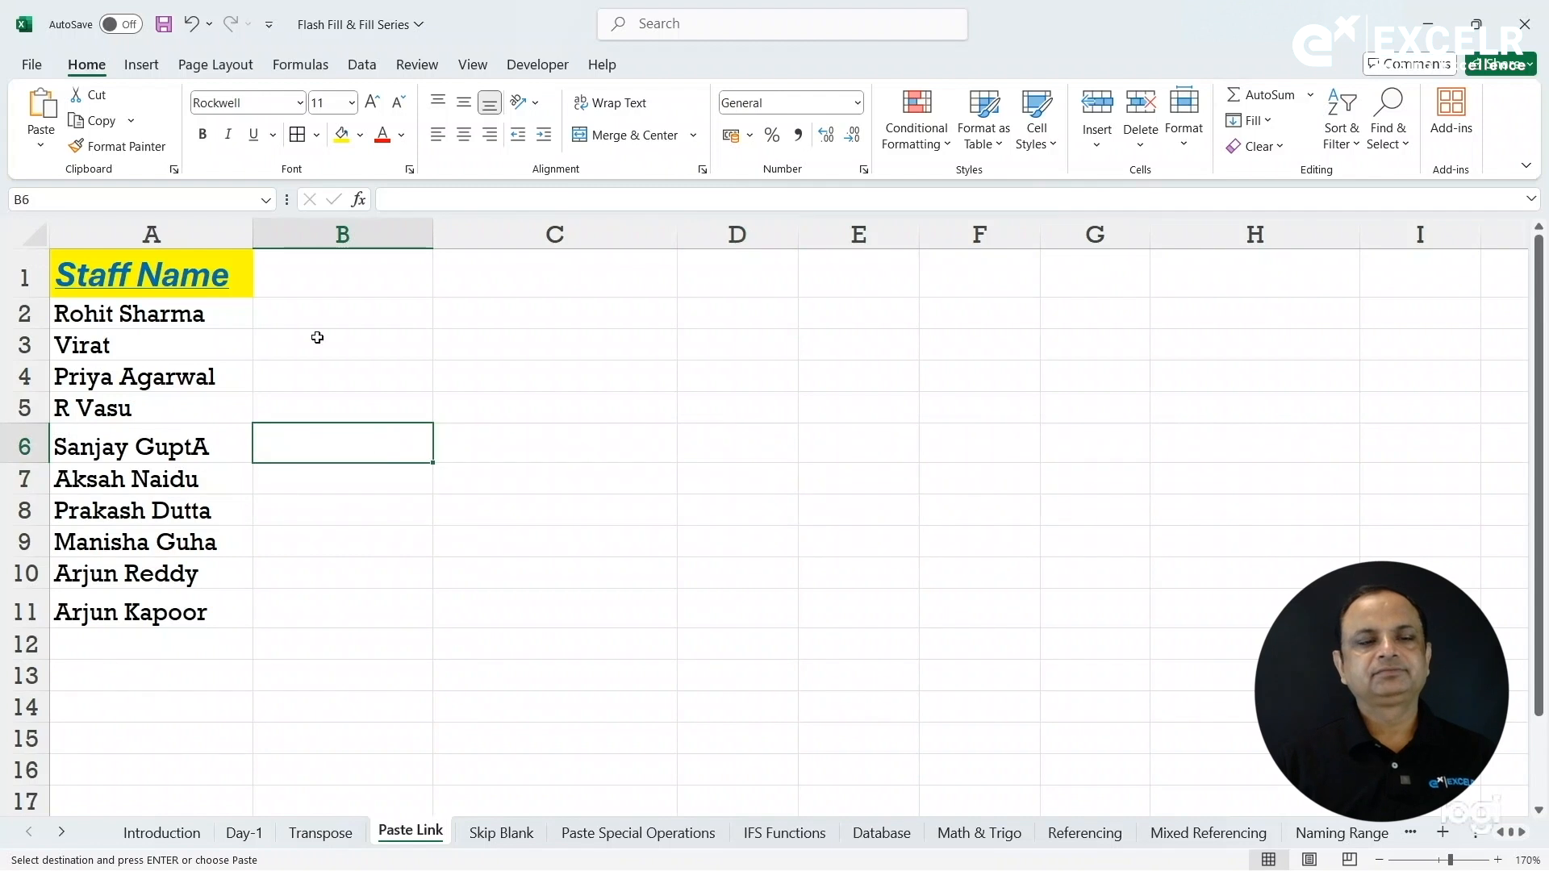
drag(229, 277, 207, 617)
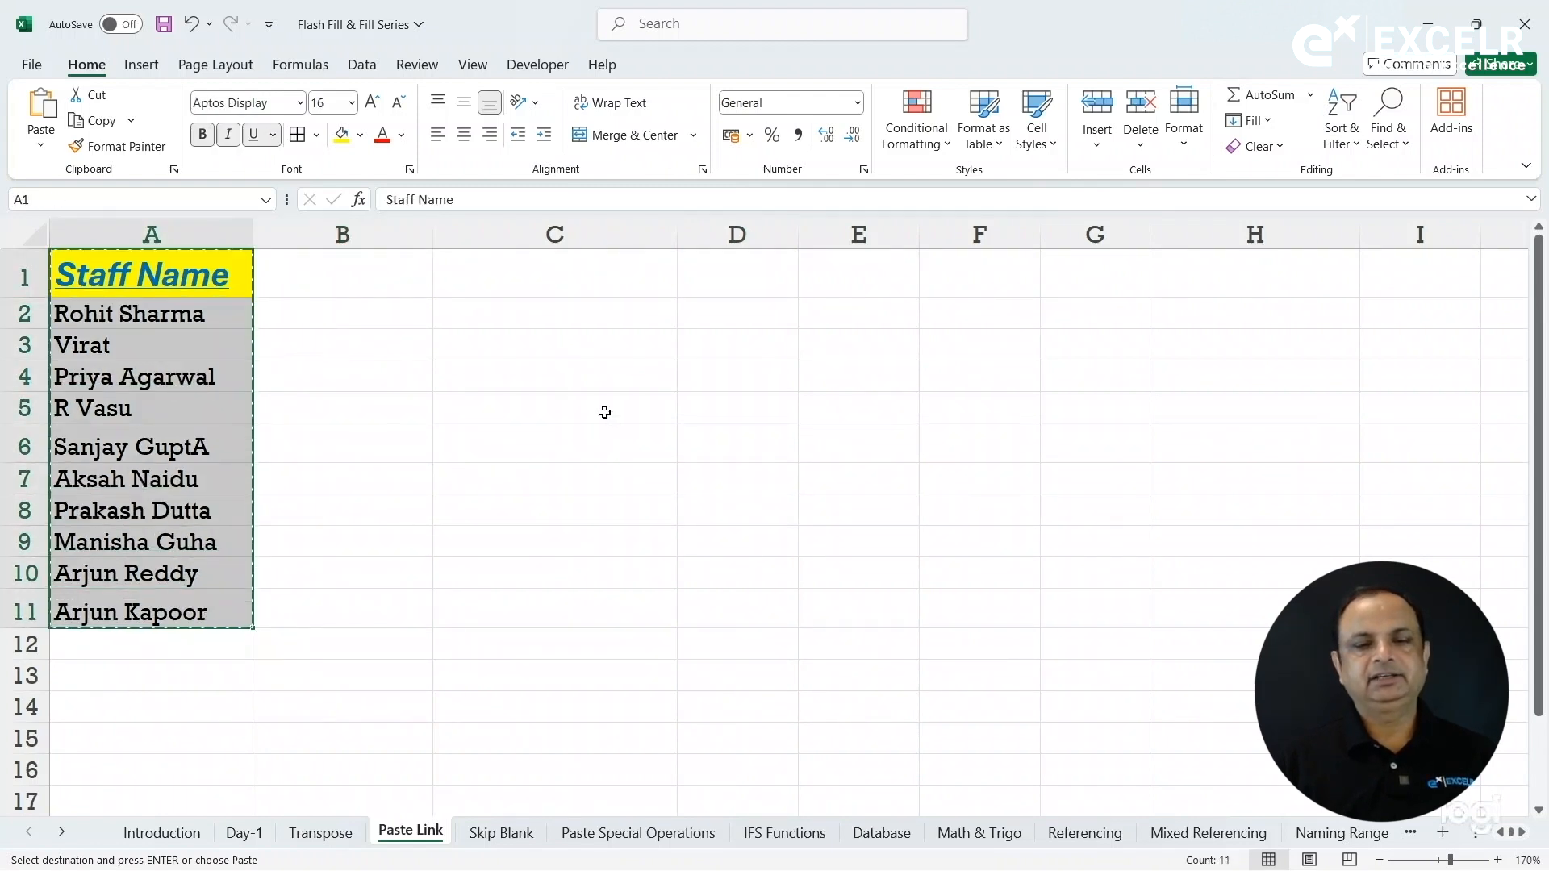
click(629, 274)
key(ctrl+v)
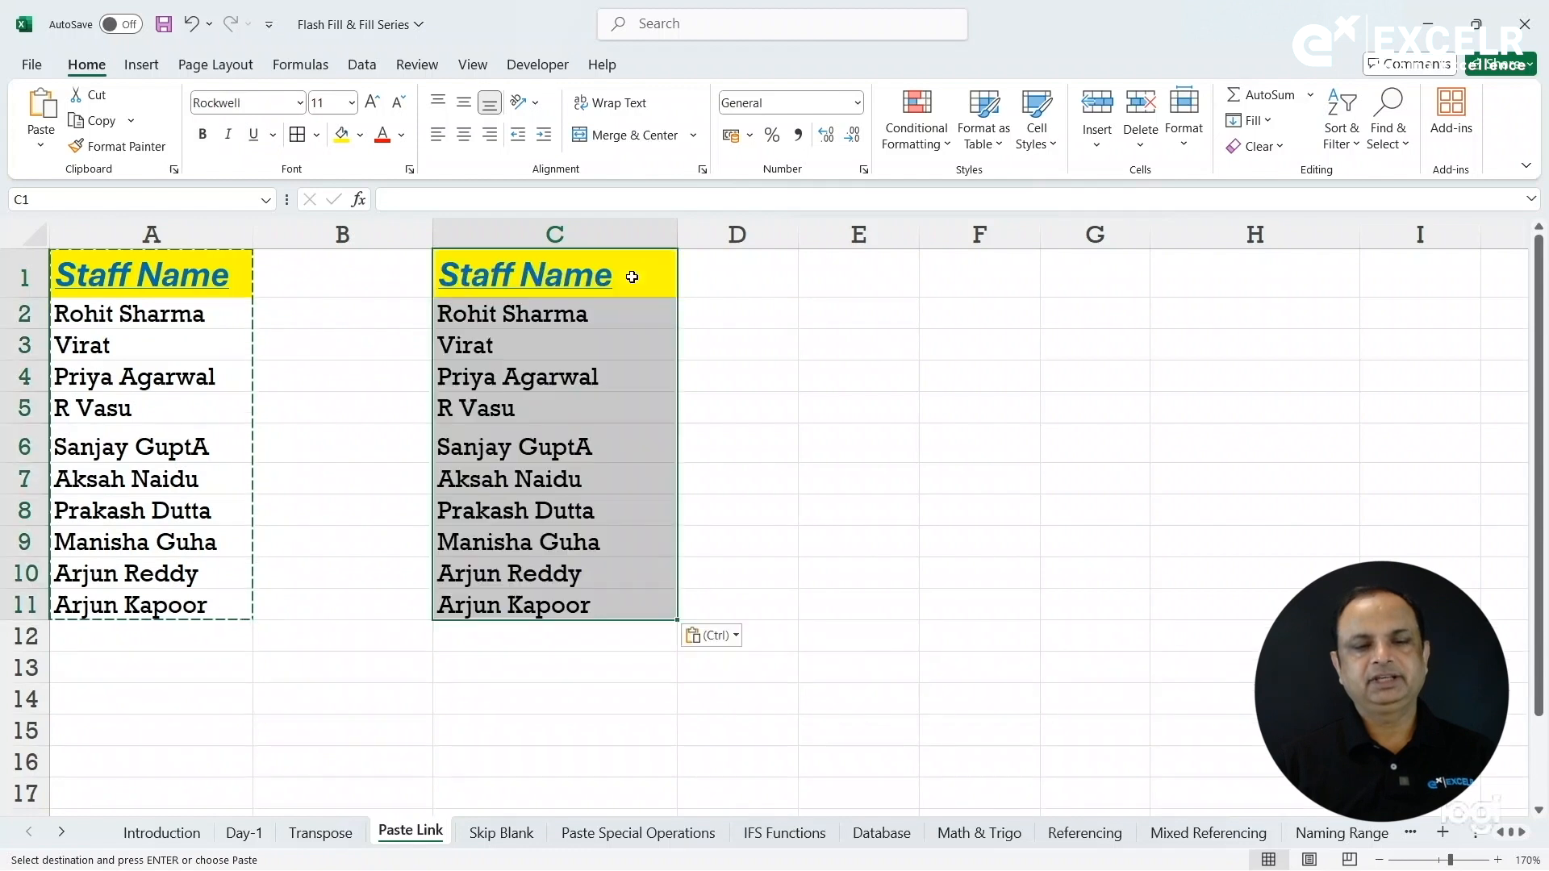
key(Escape)
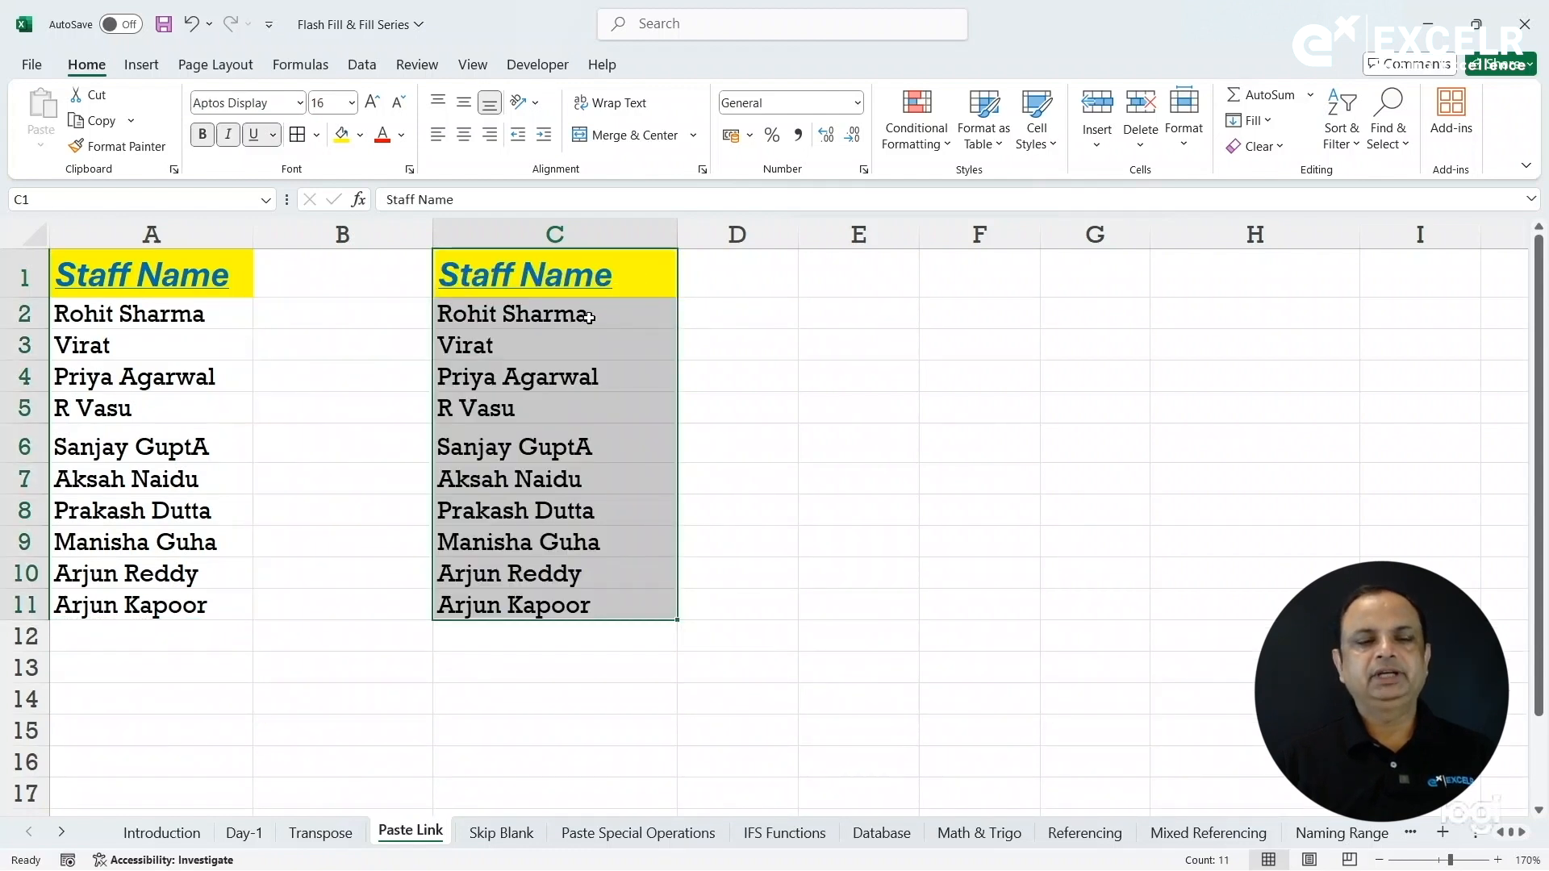
Replace the staff name in A2 with a new name and confirm C2 is unchanged.
click(164, 318)
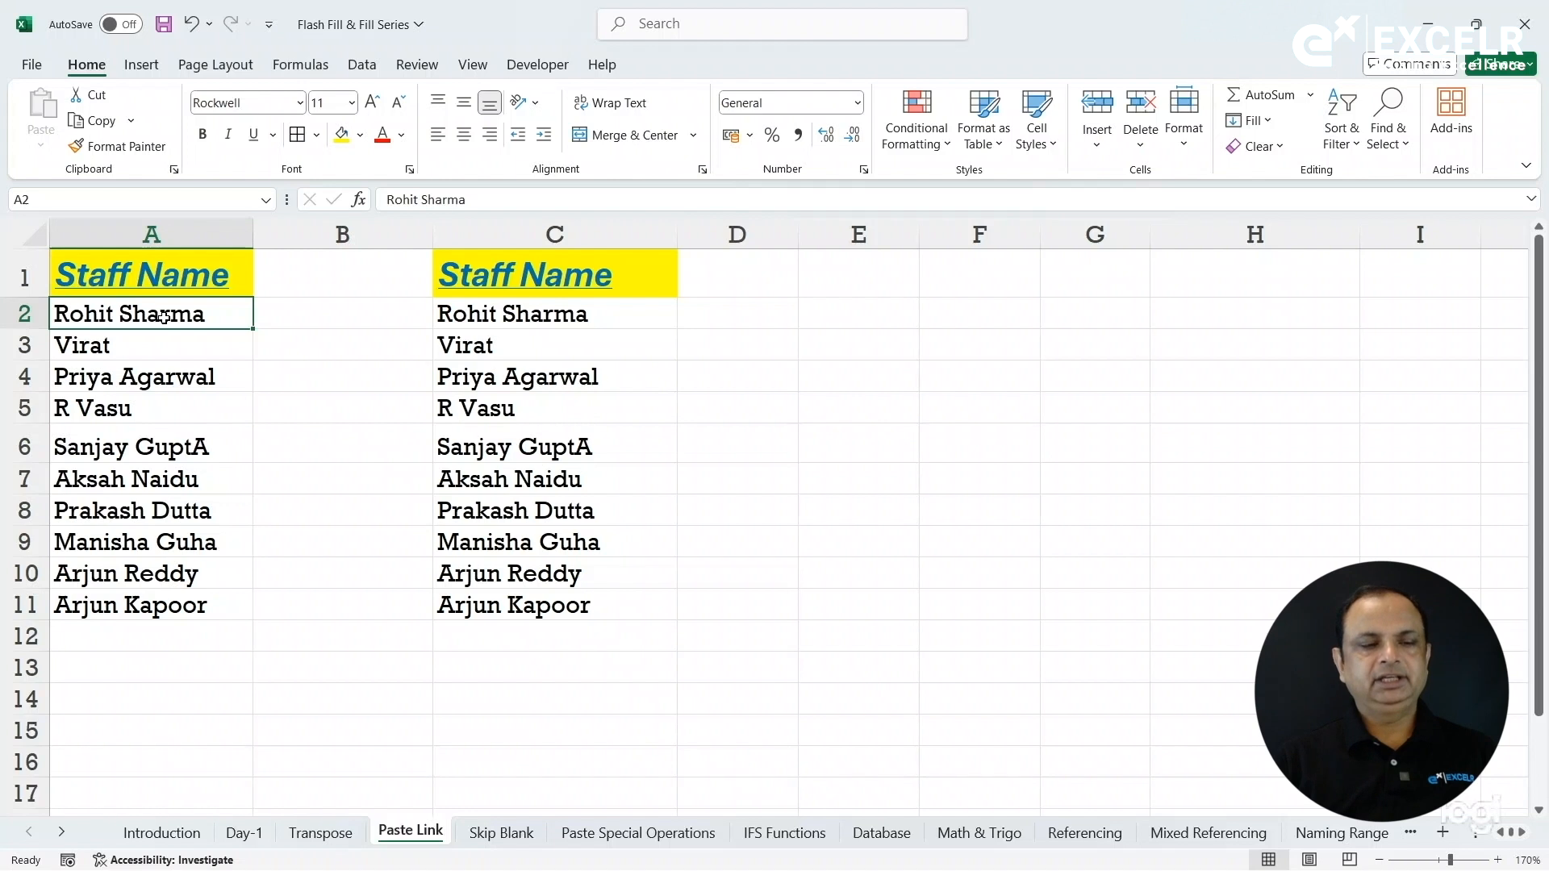
text(MS Dhoni)
key(Return)
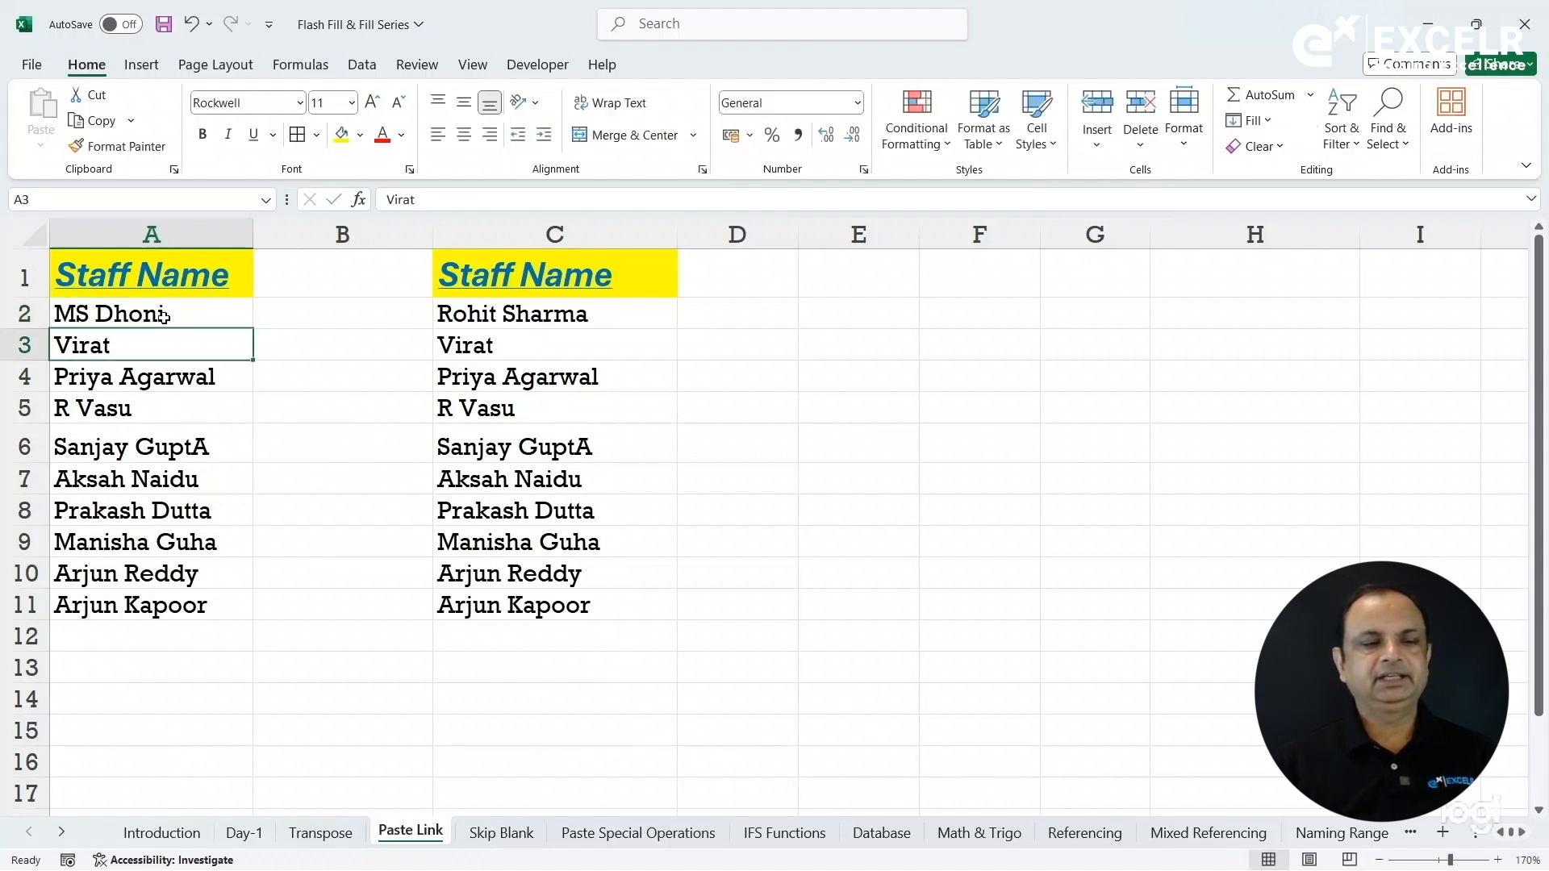
click(499, 322)
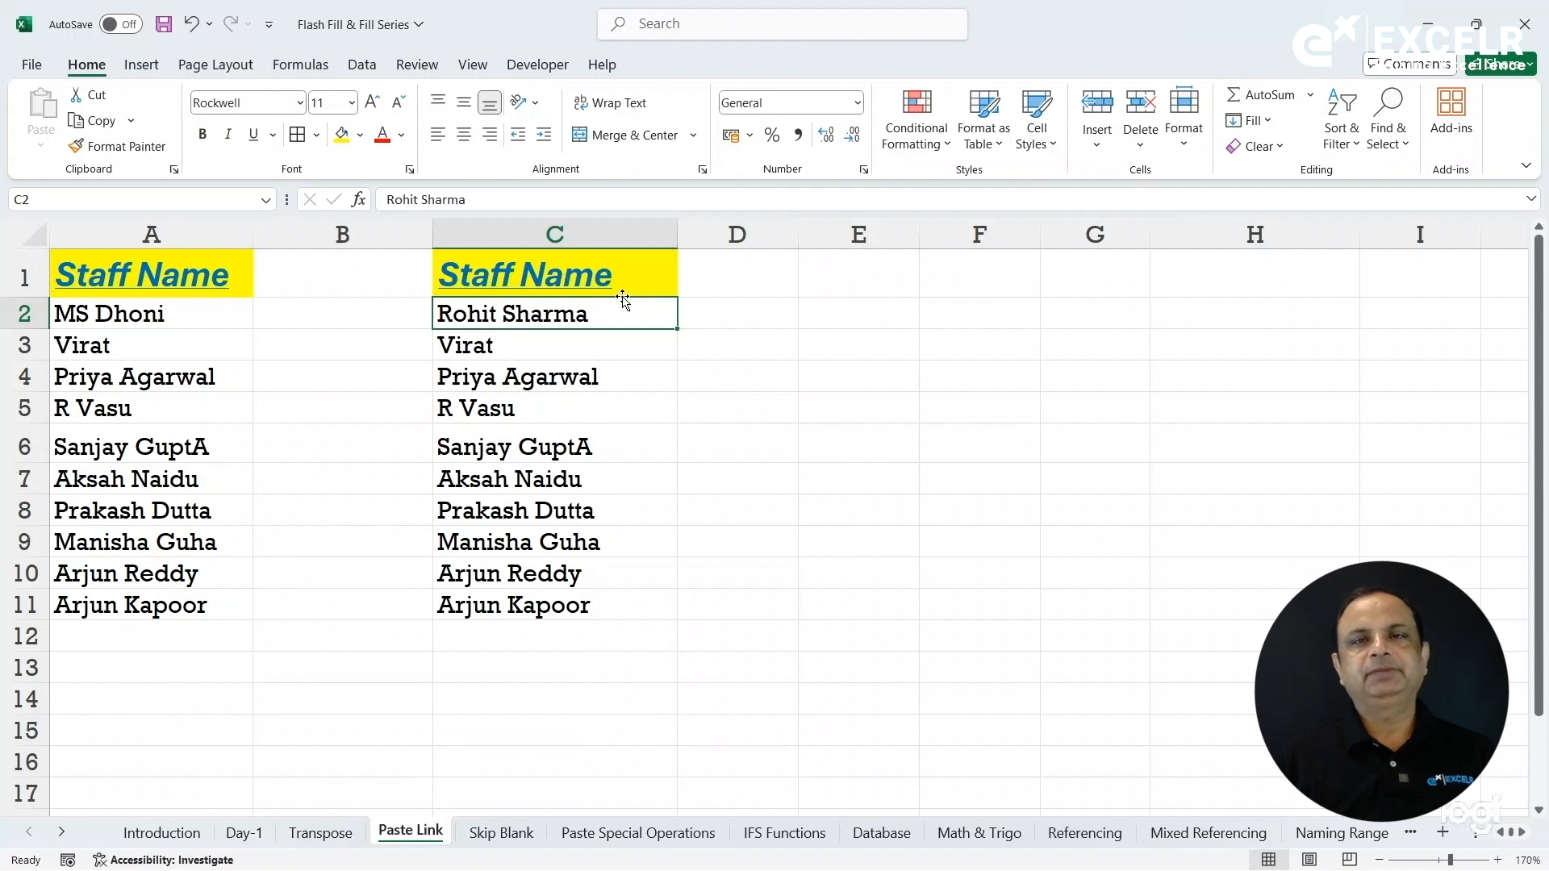
Paste-link A1:A11 into column F starting at F1, and widen column F to fit.
drag(222, 275, 197, 599)
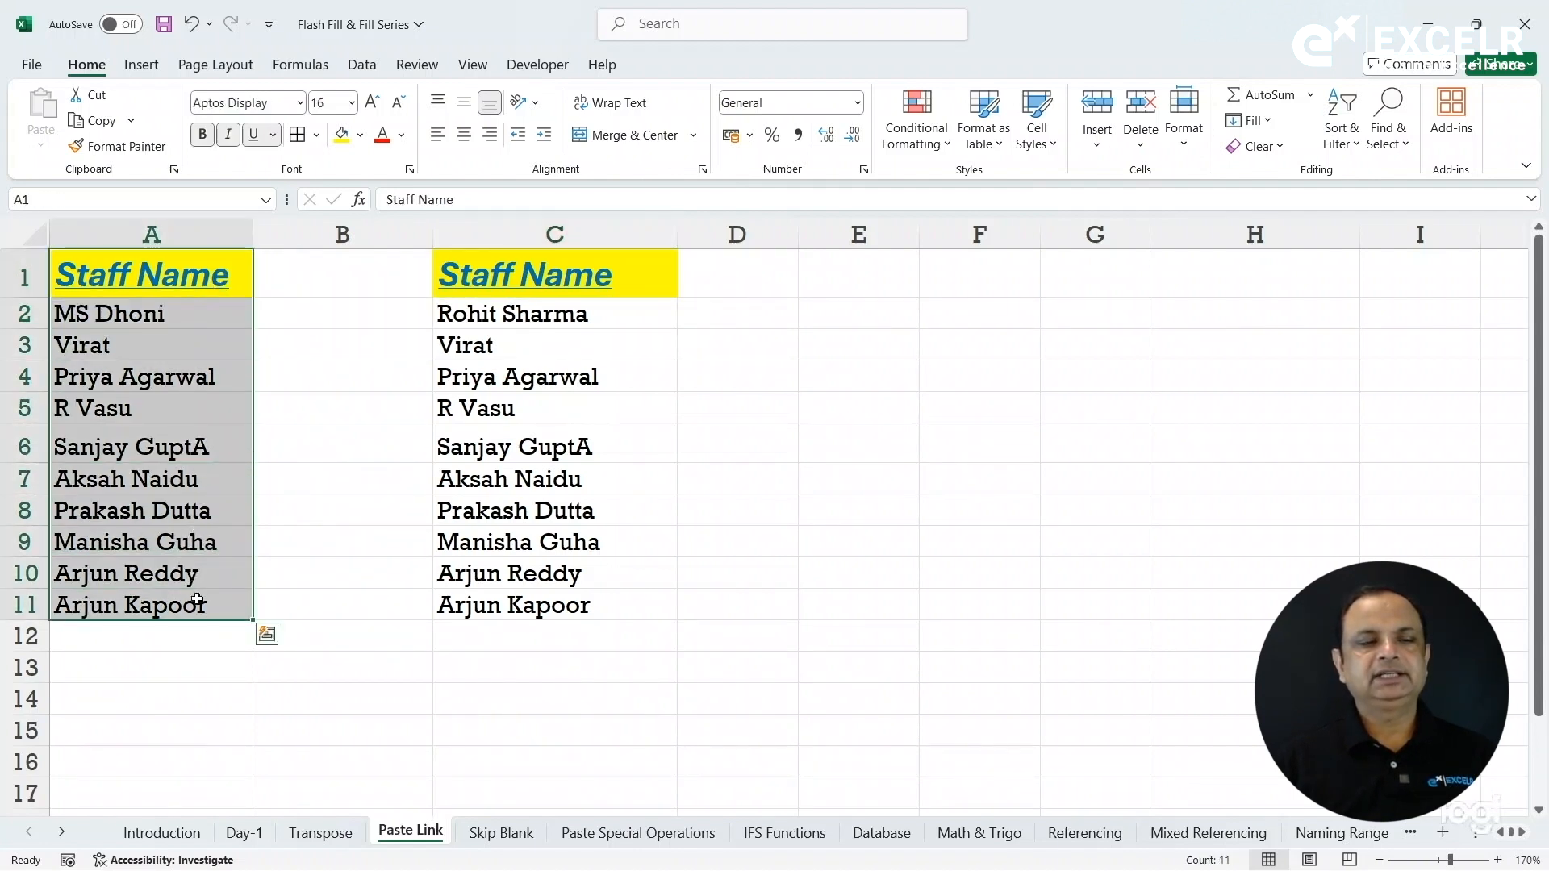
click(95, 120)
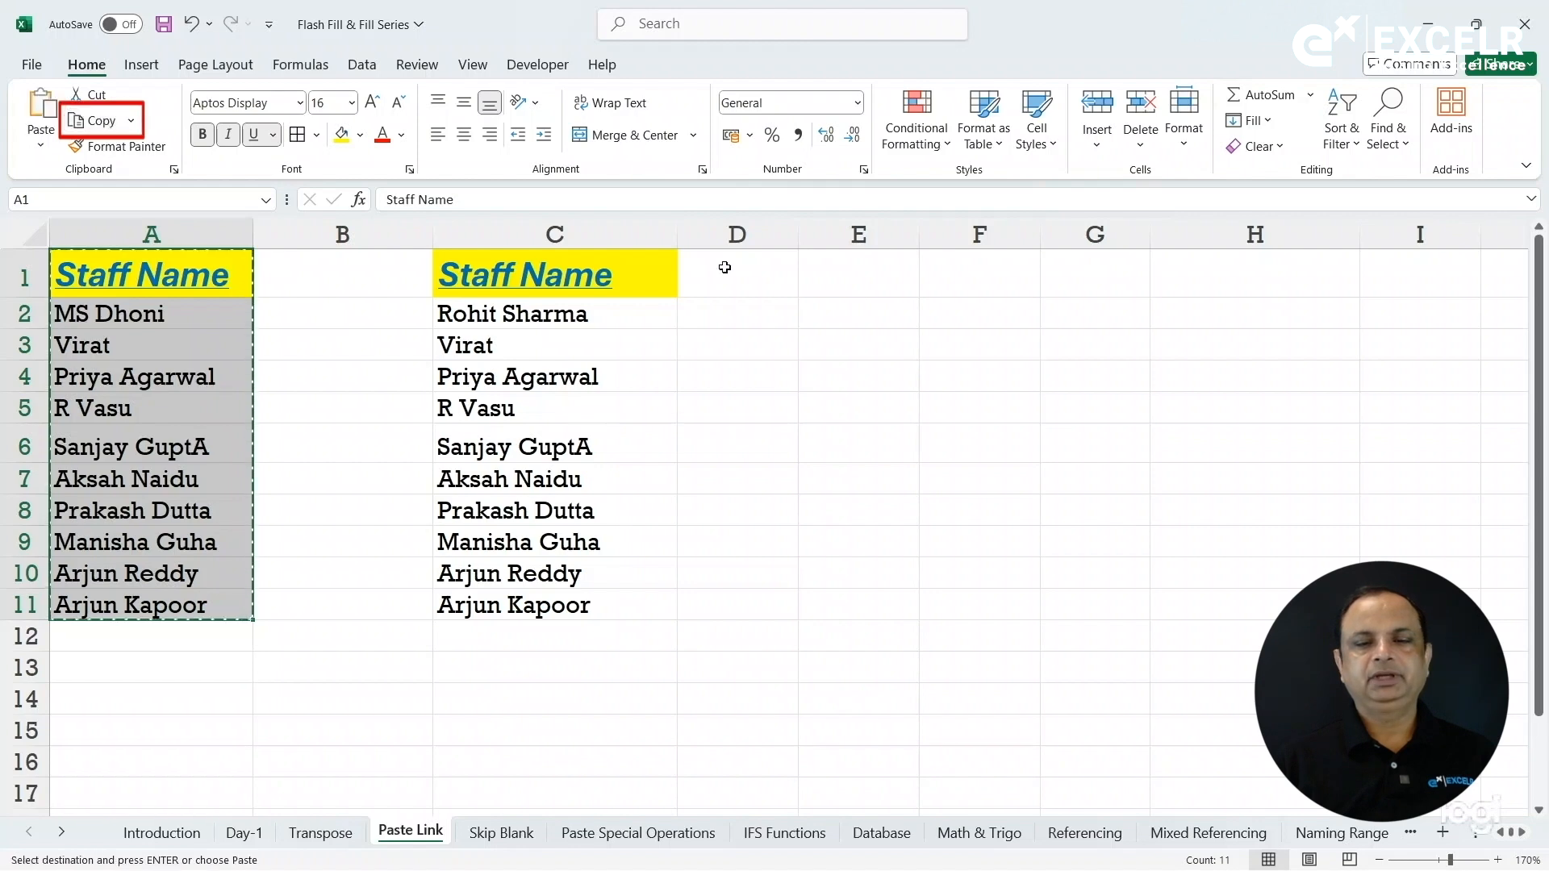
click(1017, 279)
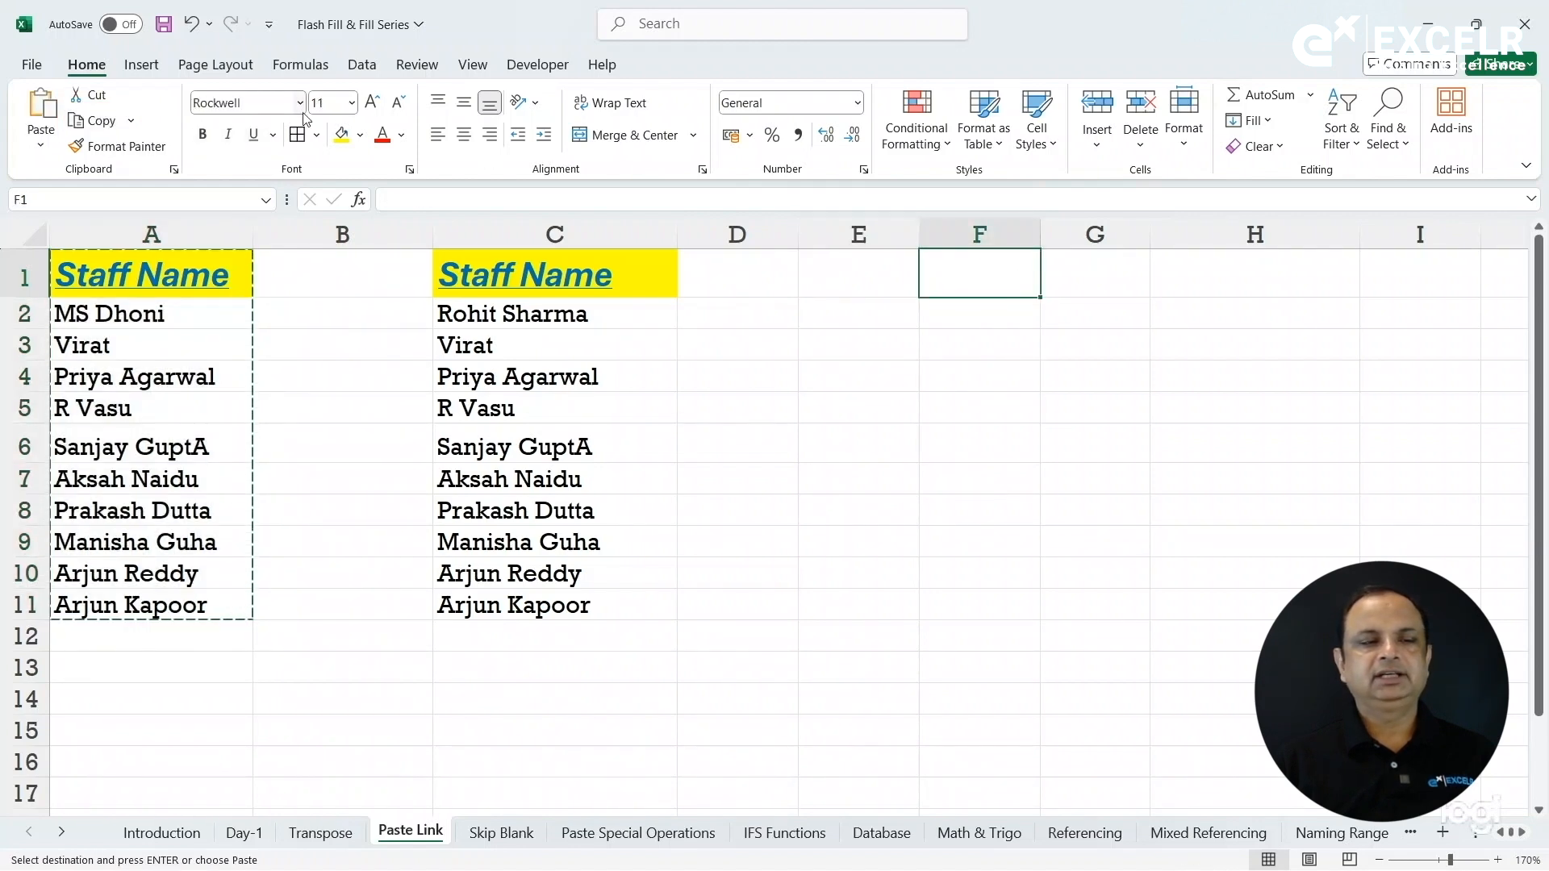
click(40, 145)
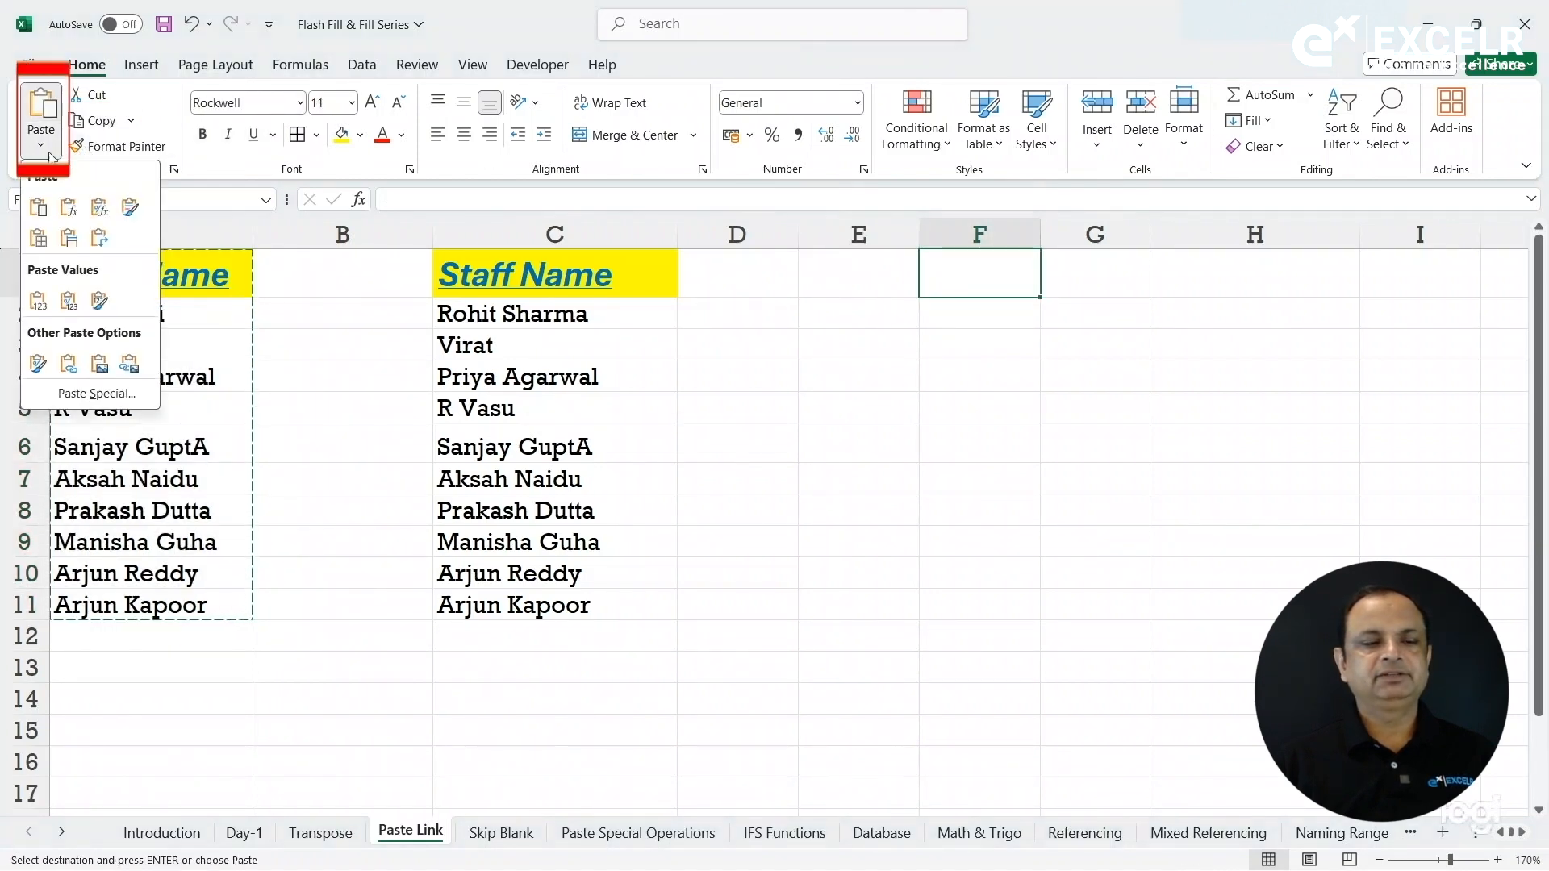
click(96, 394)
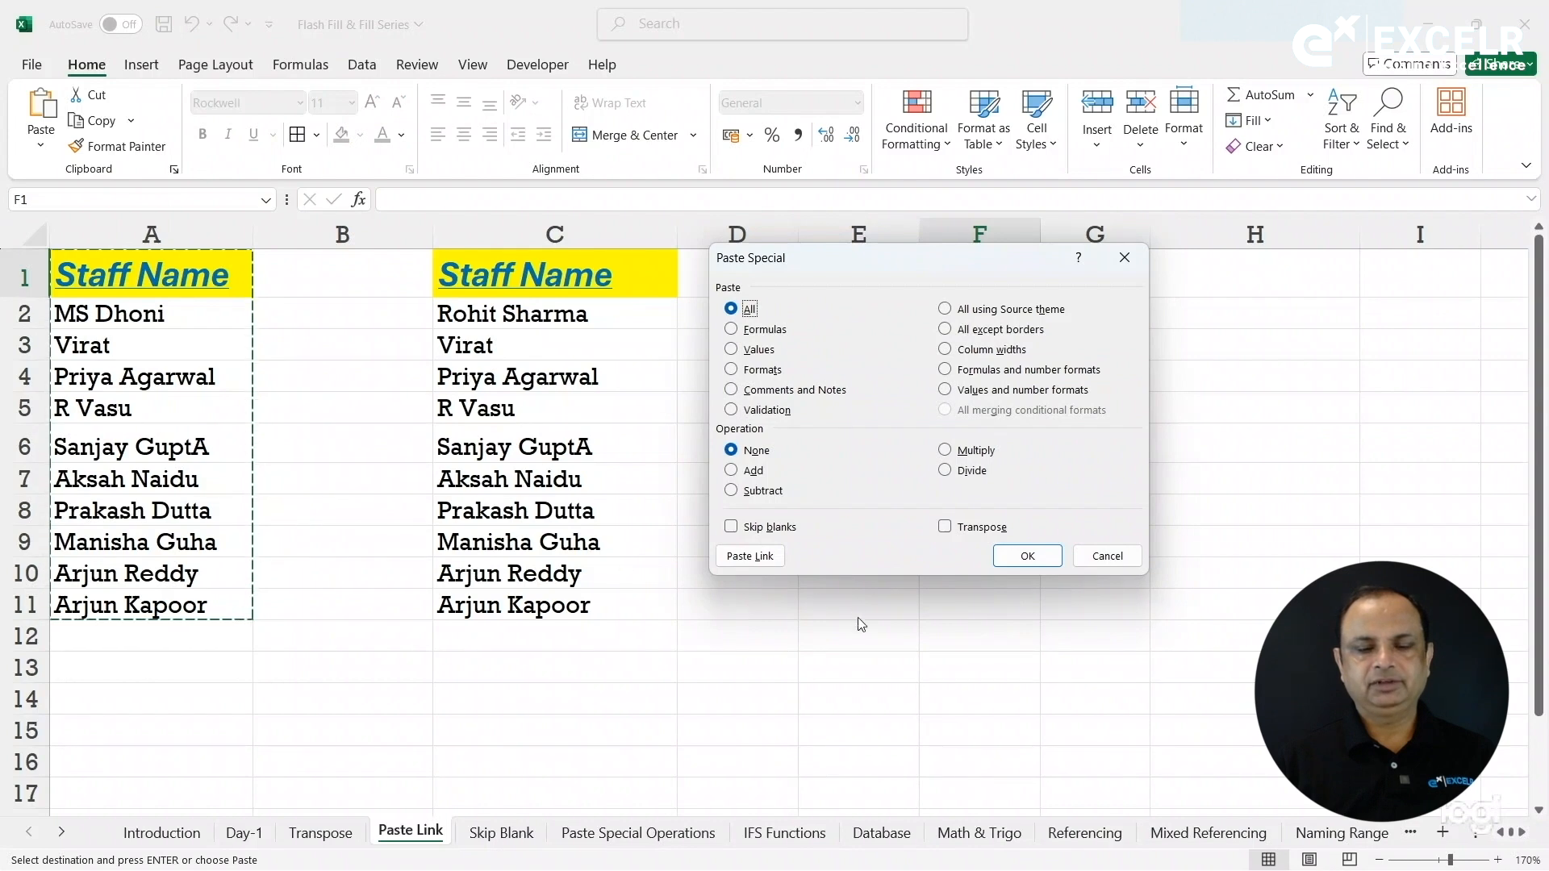
click(751, 557)
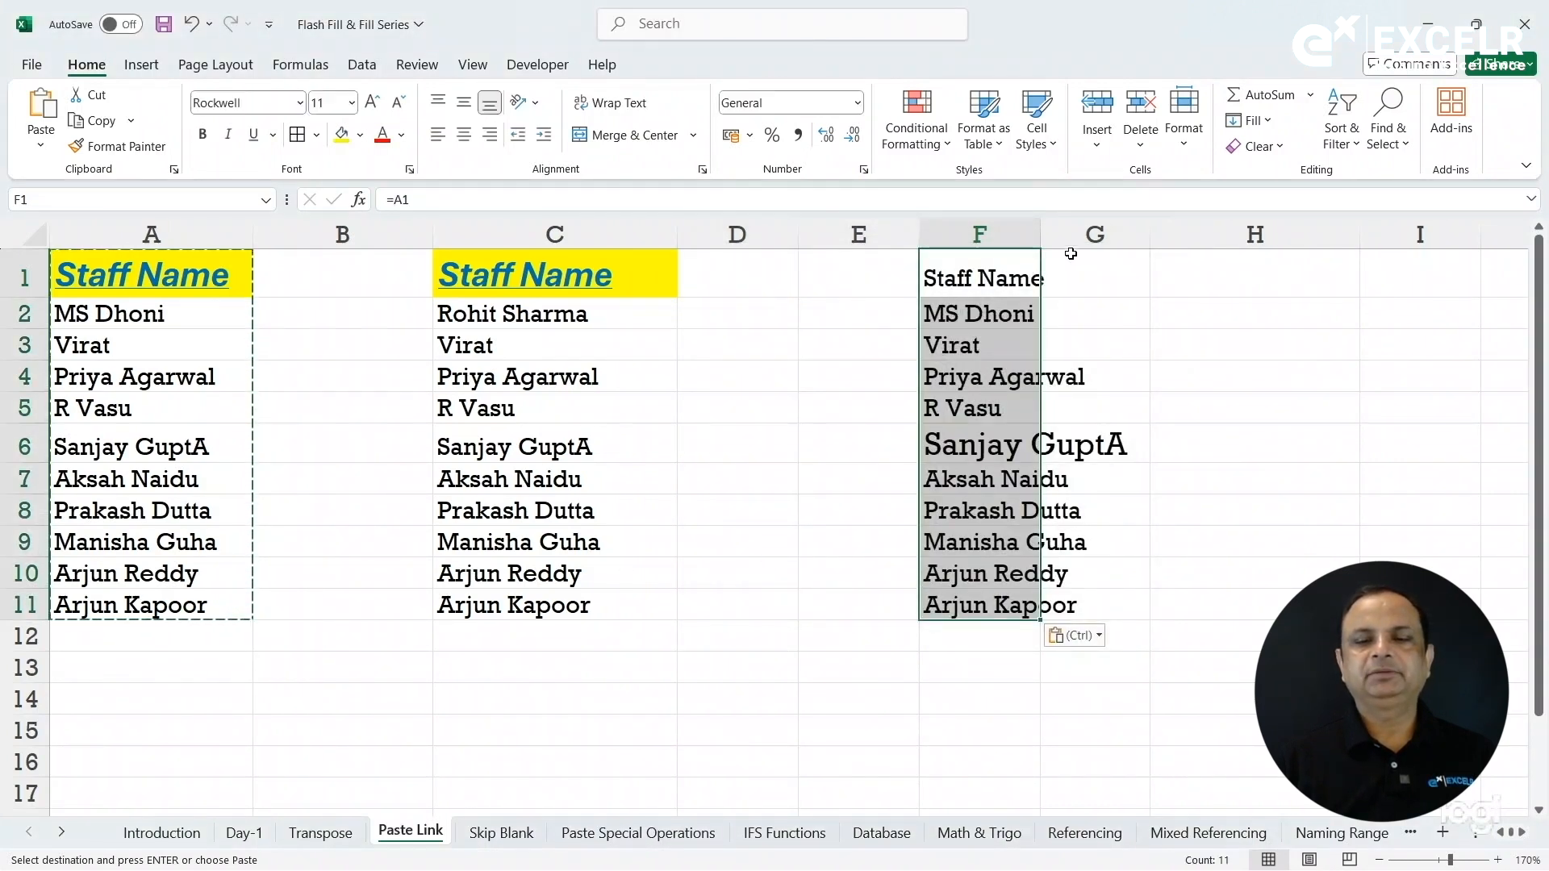
drag(1041, 234, 1162, 235)
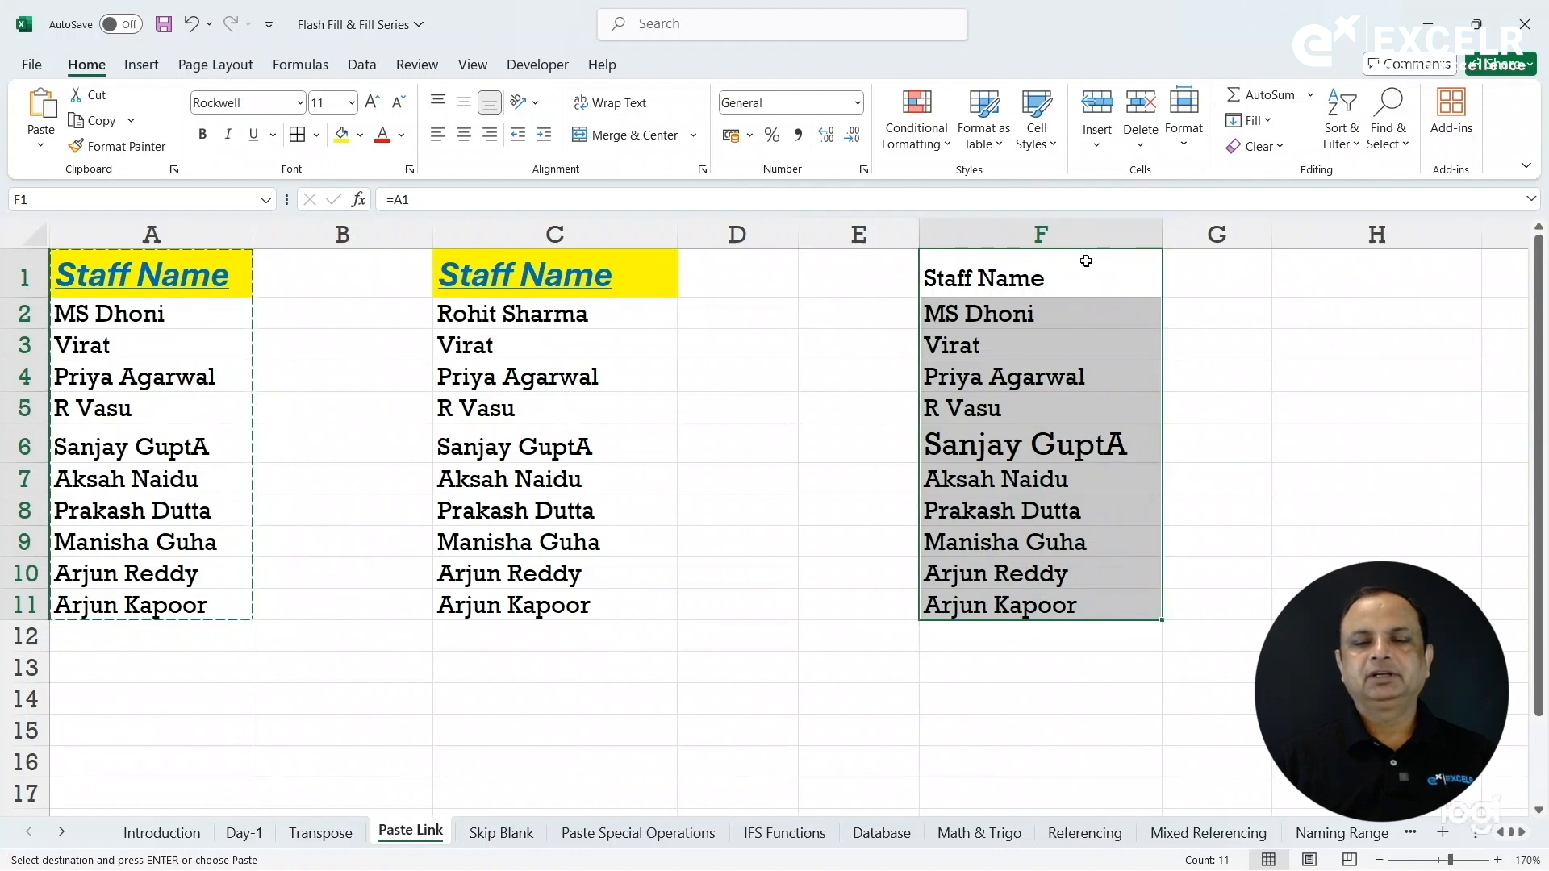
click(1016, 273)
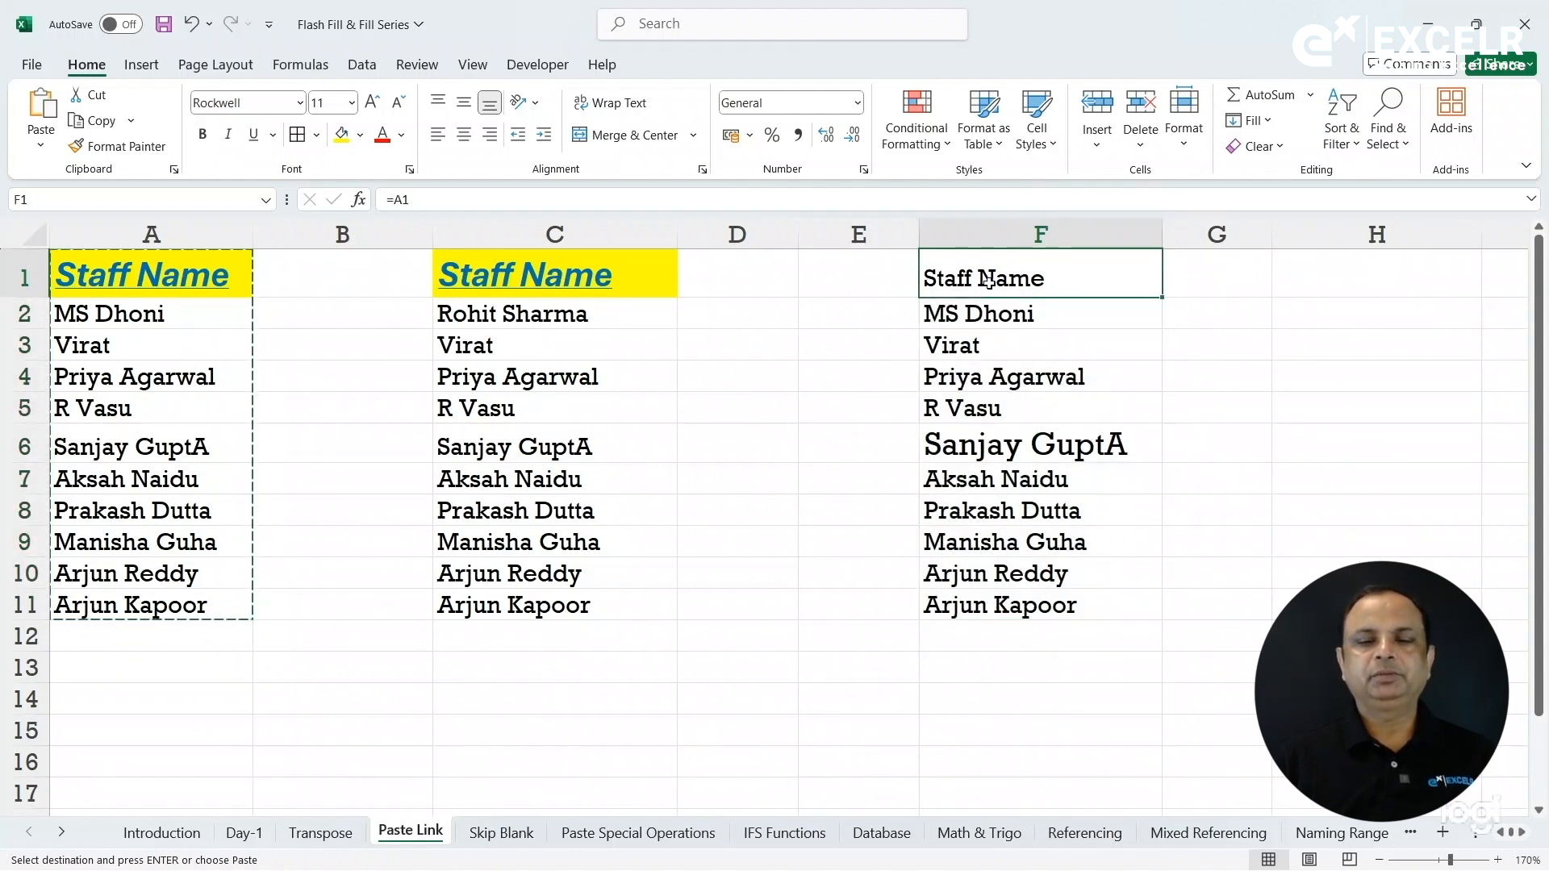
key(Escape)
click(169, 272)
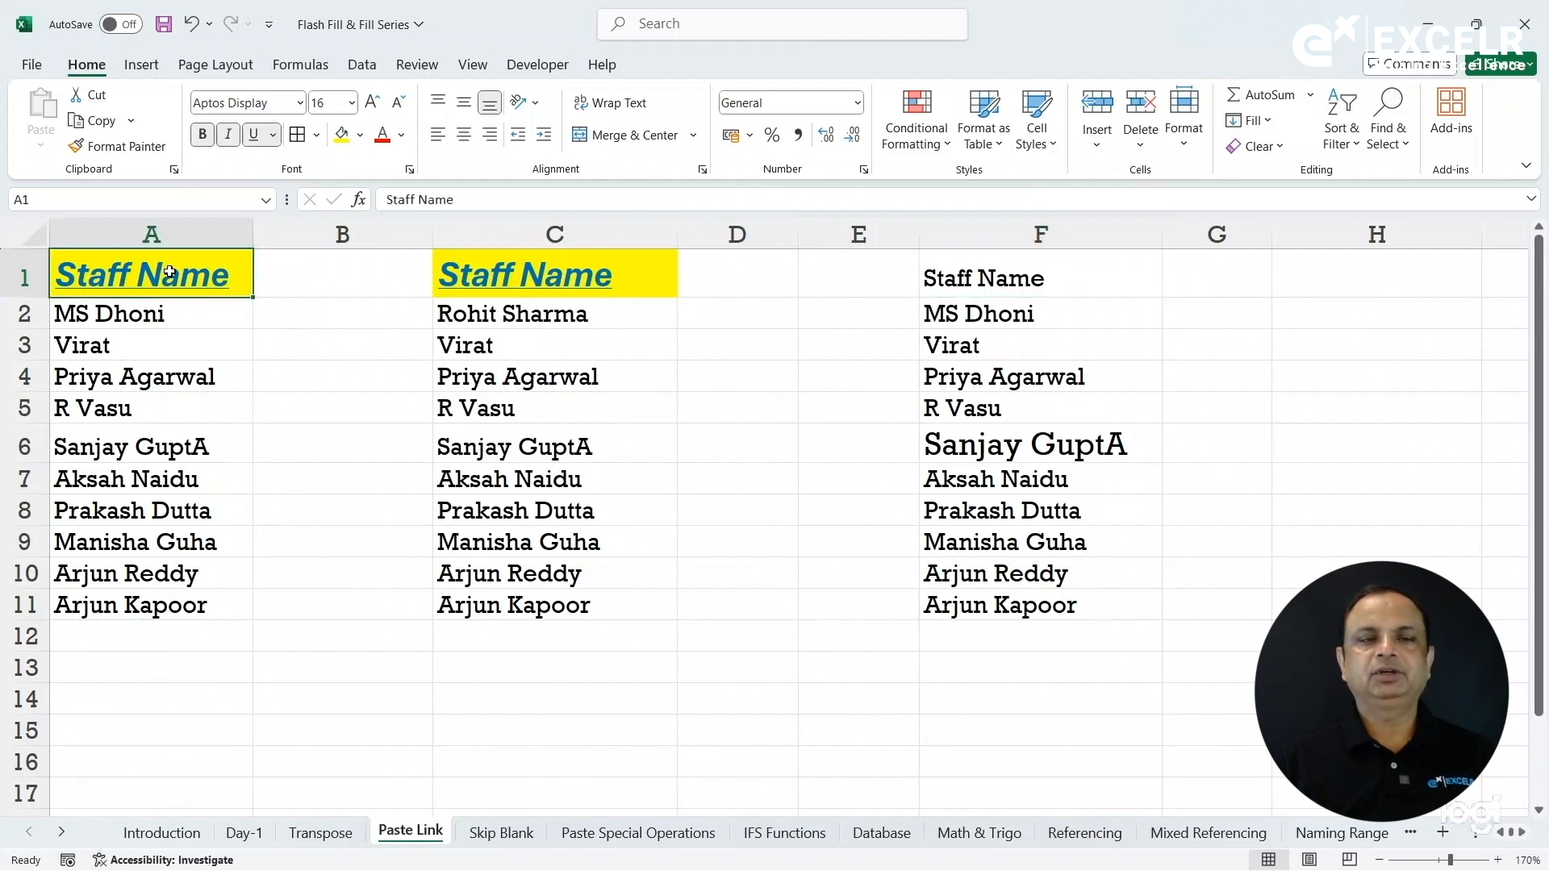
Copy the A1 header formatting onto F1 with Format Painter.
click(121, 146)
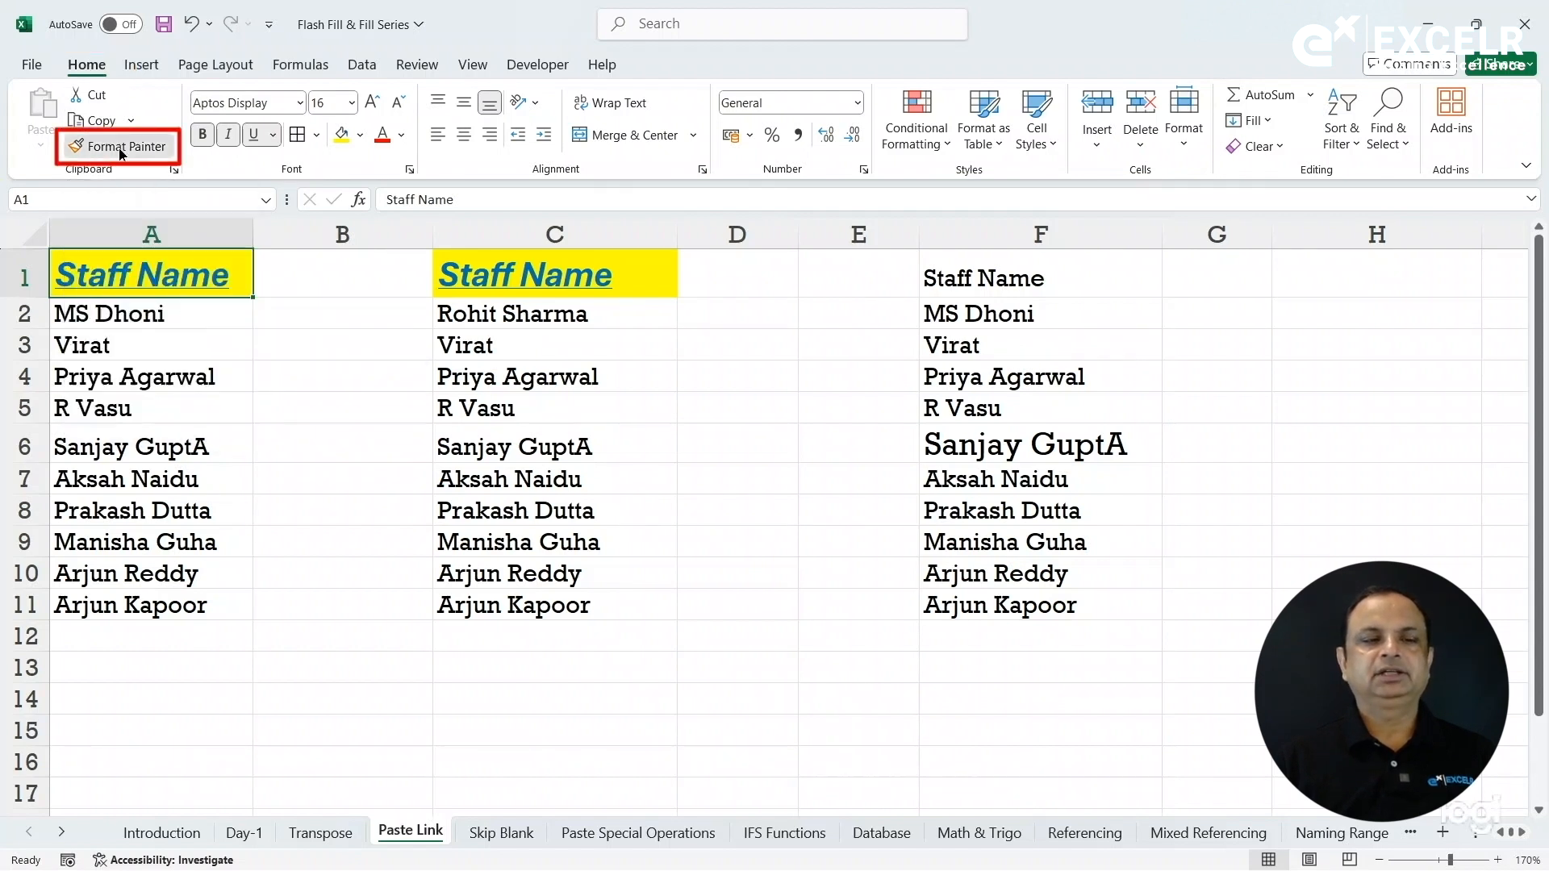
click(982, 281)
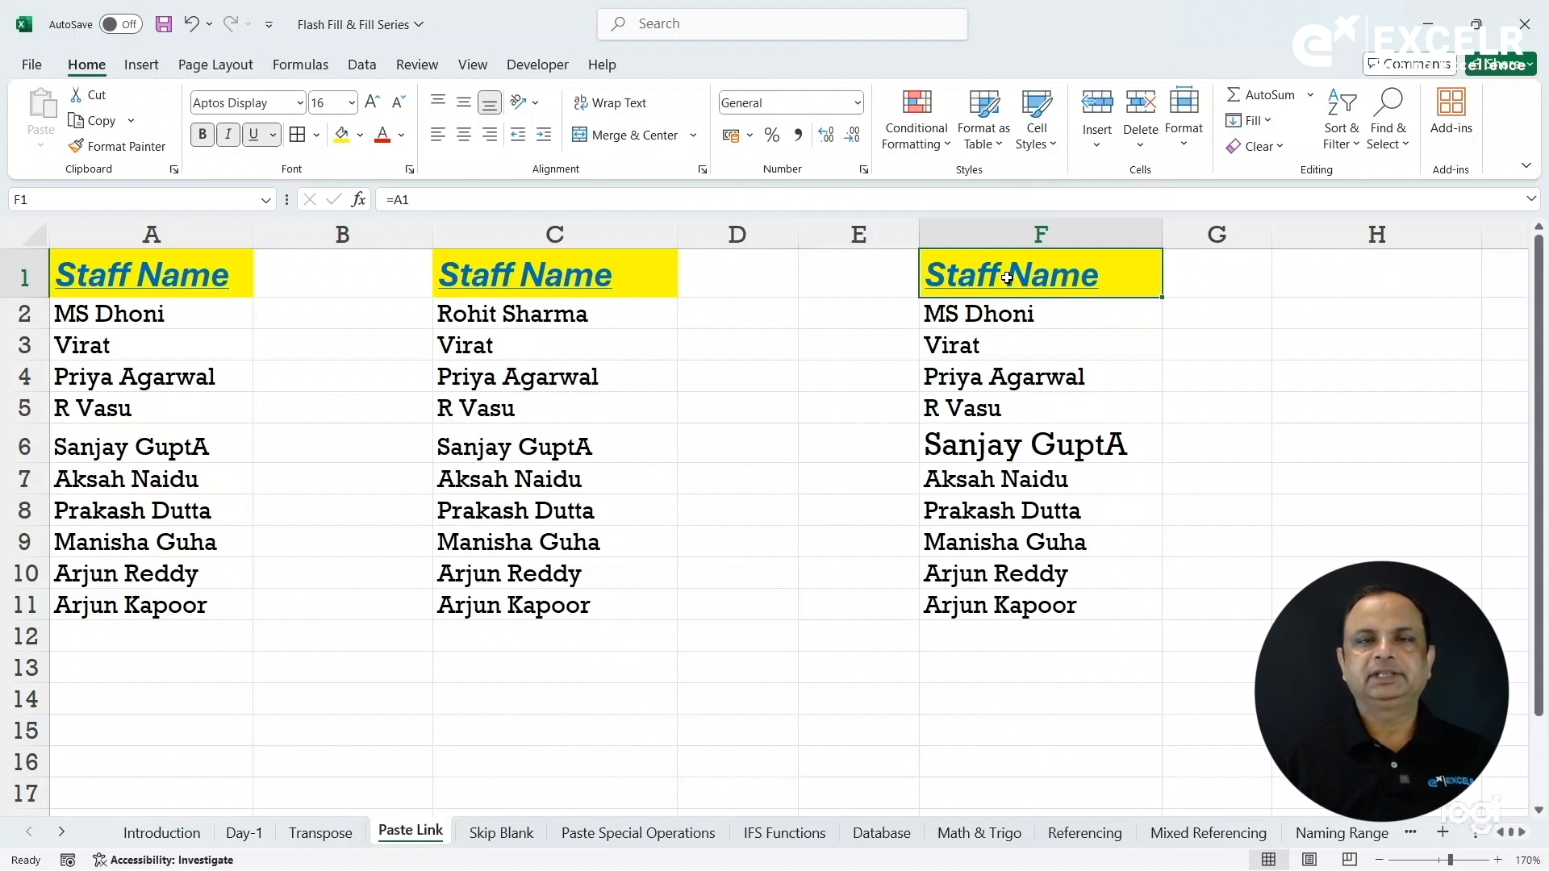
click(993, 339)
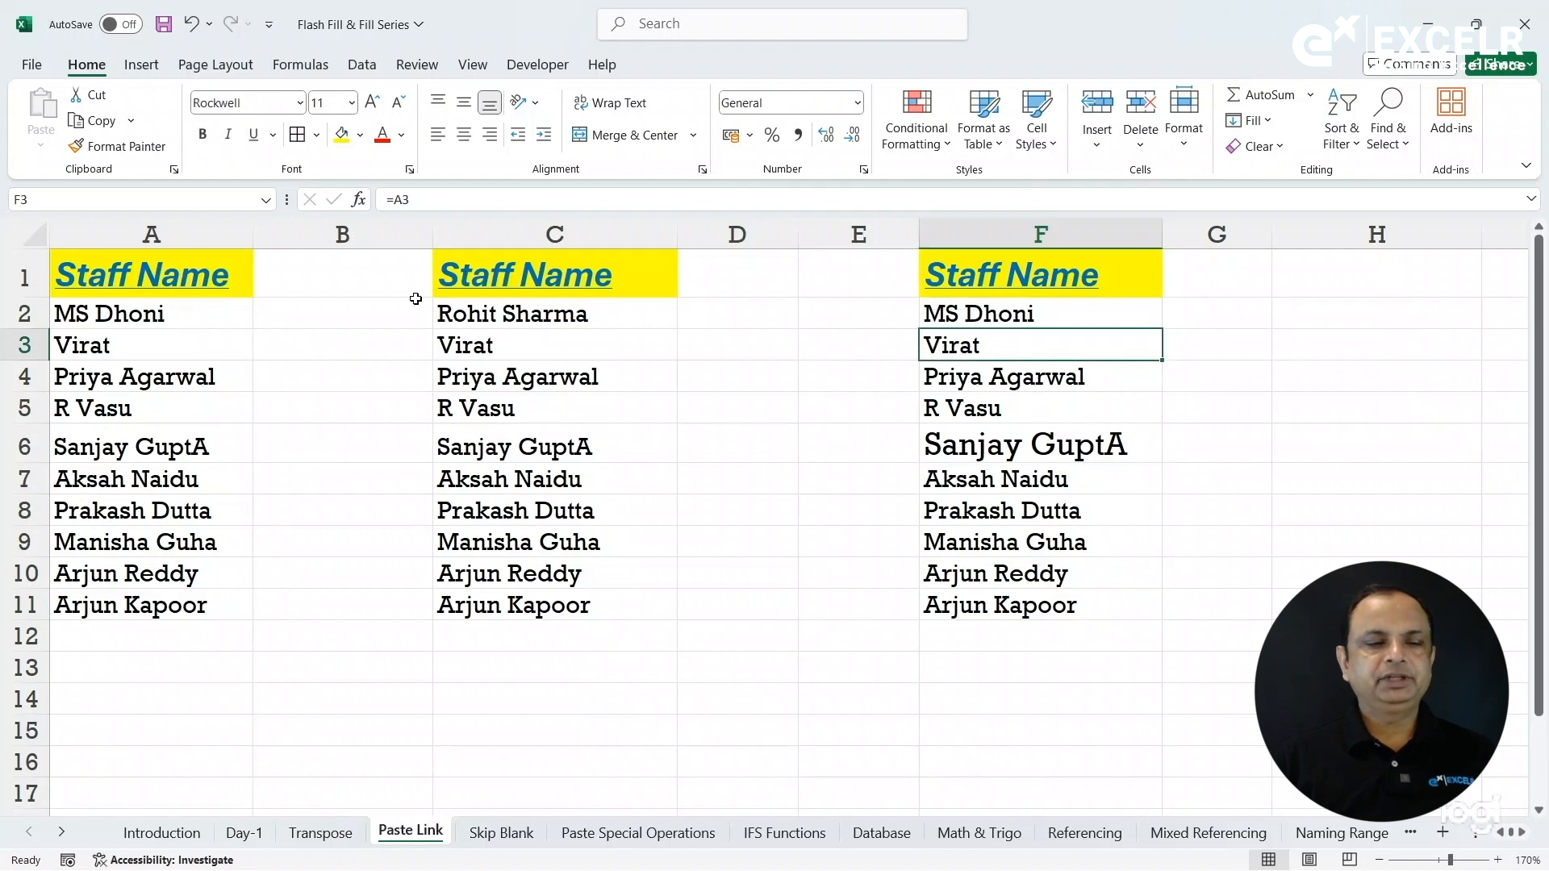
Change the name in A2 so linked F2 updates, then widen column G.
click(213, 306)
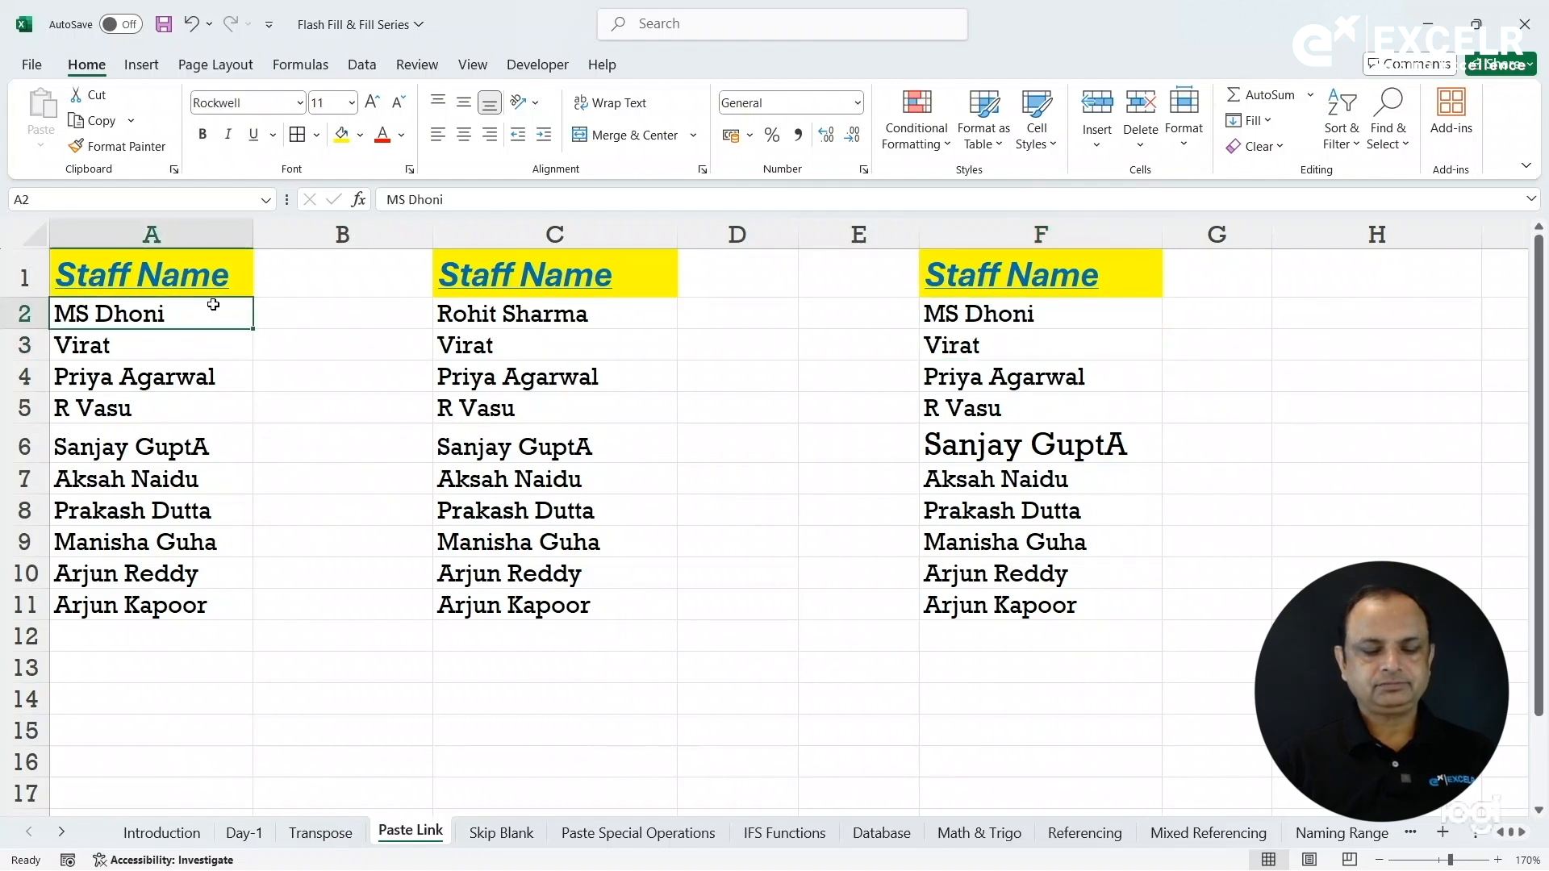
text(Yuvraj)
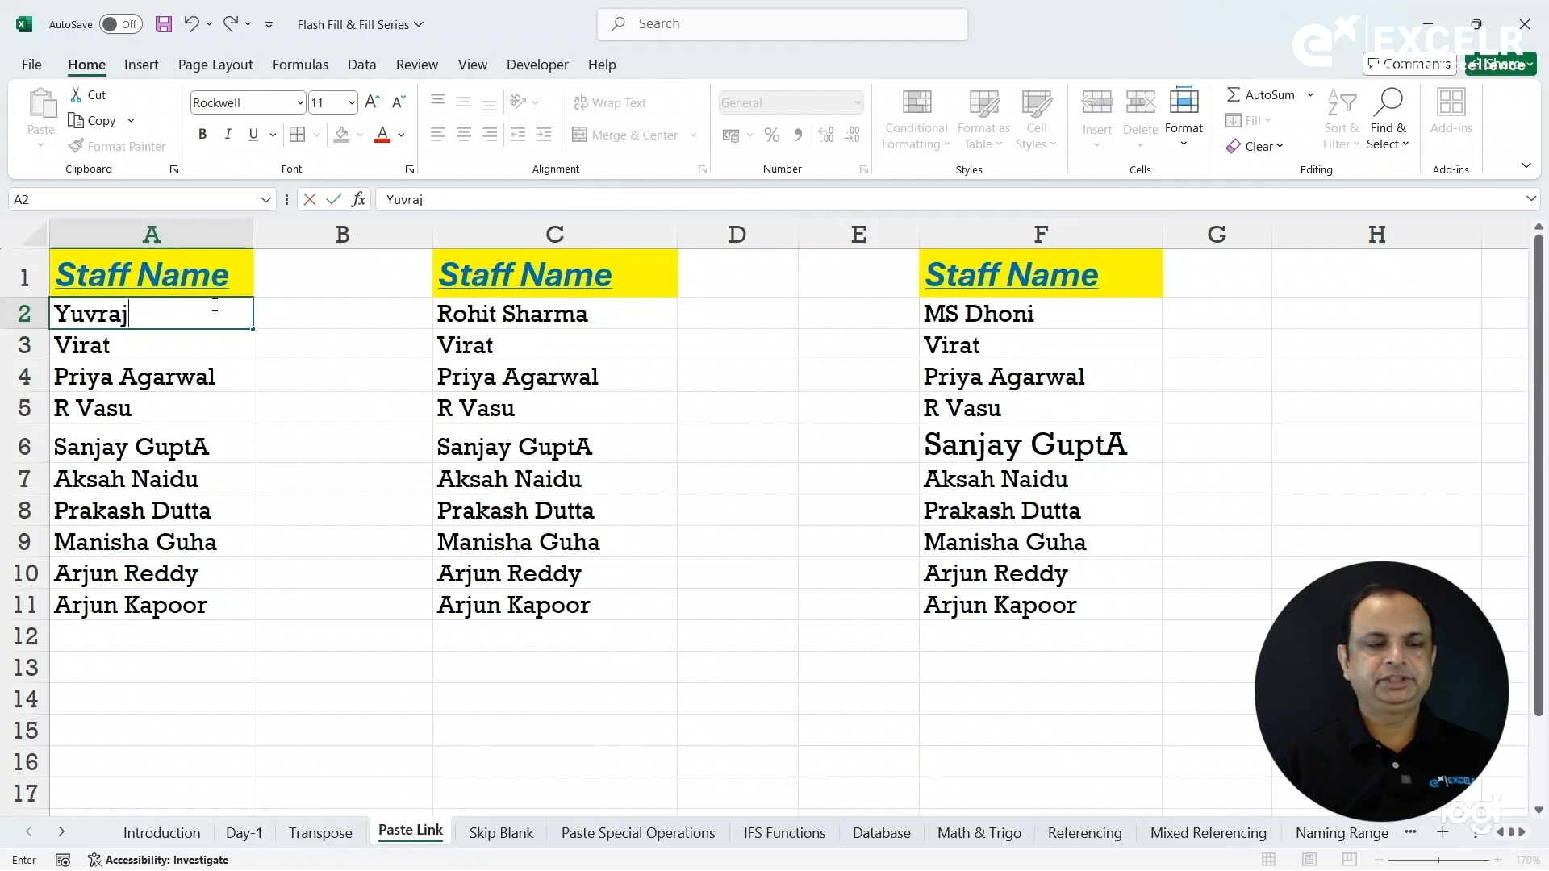
key(Return)
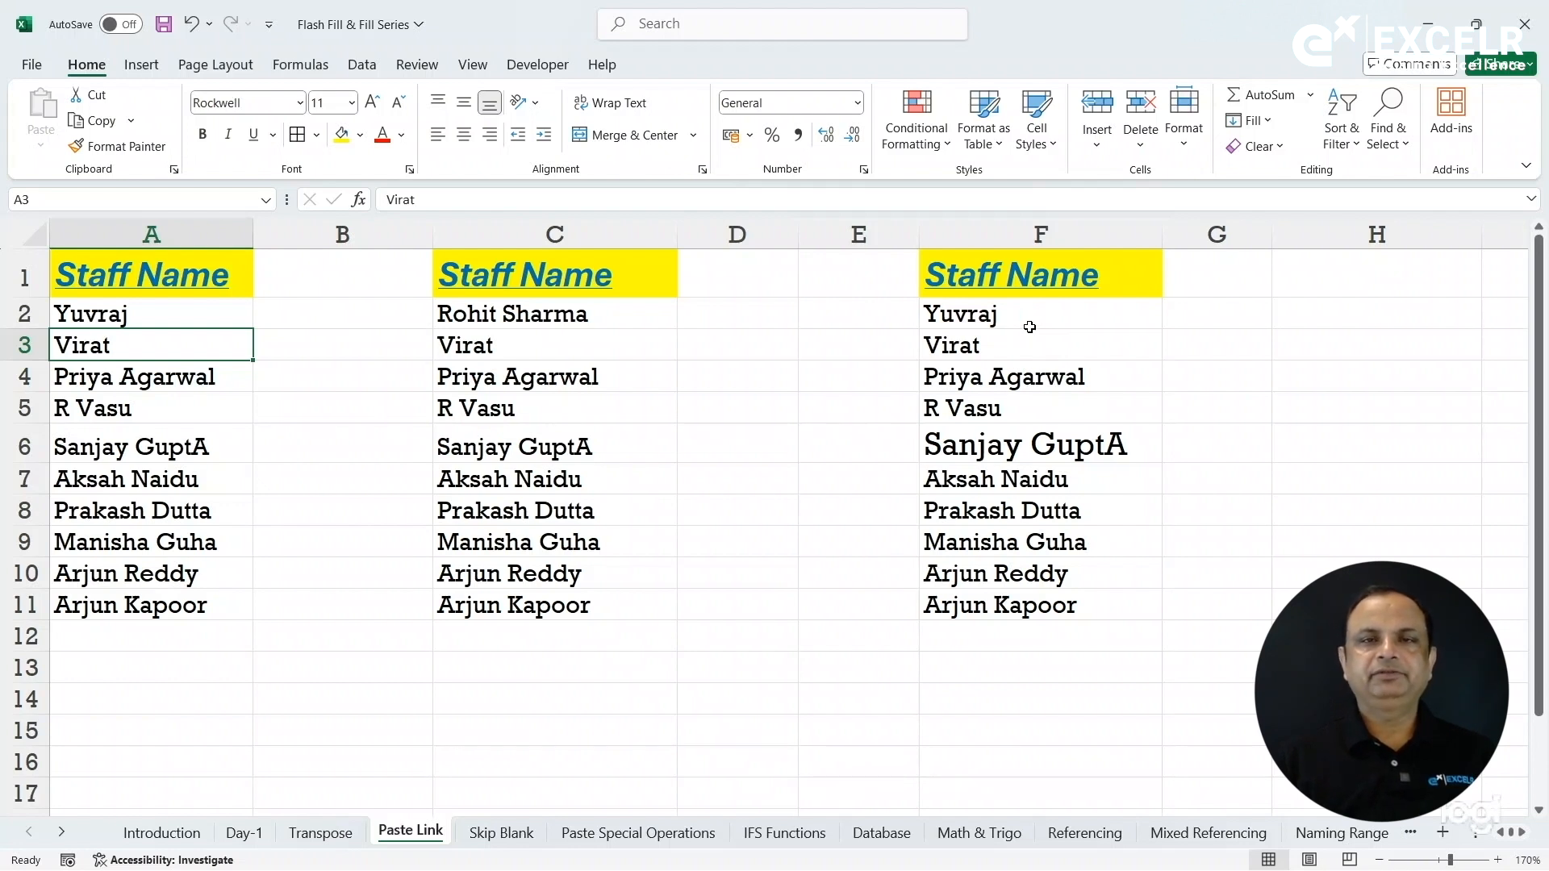
drag(1273, 235, 1399, 260)
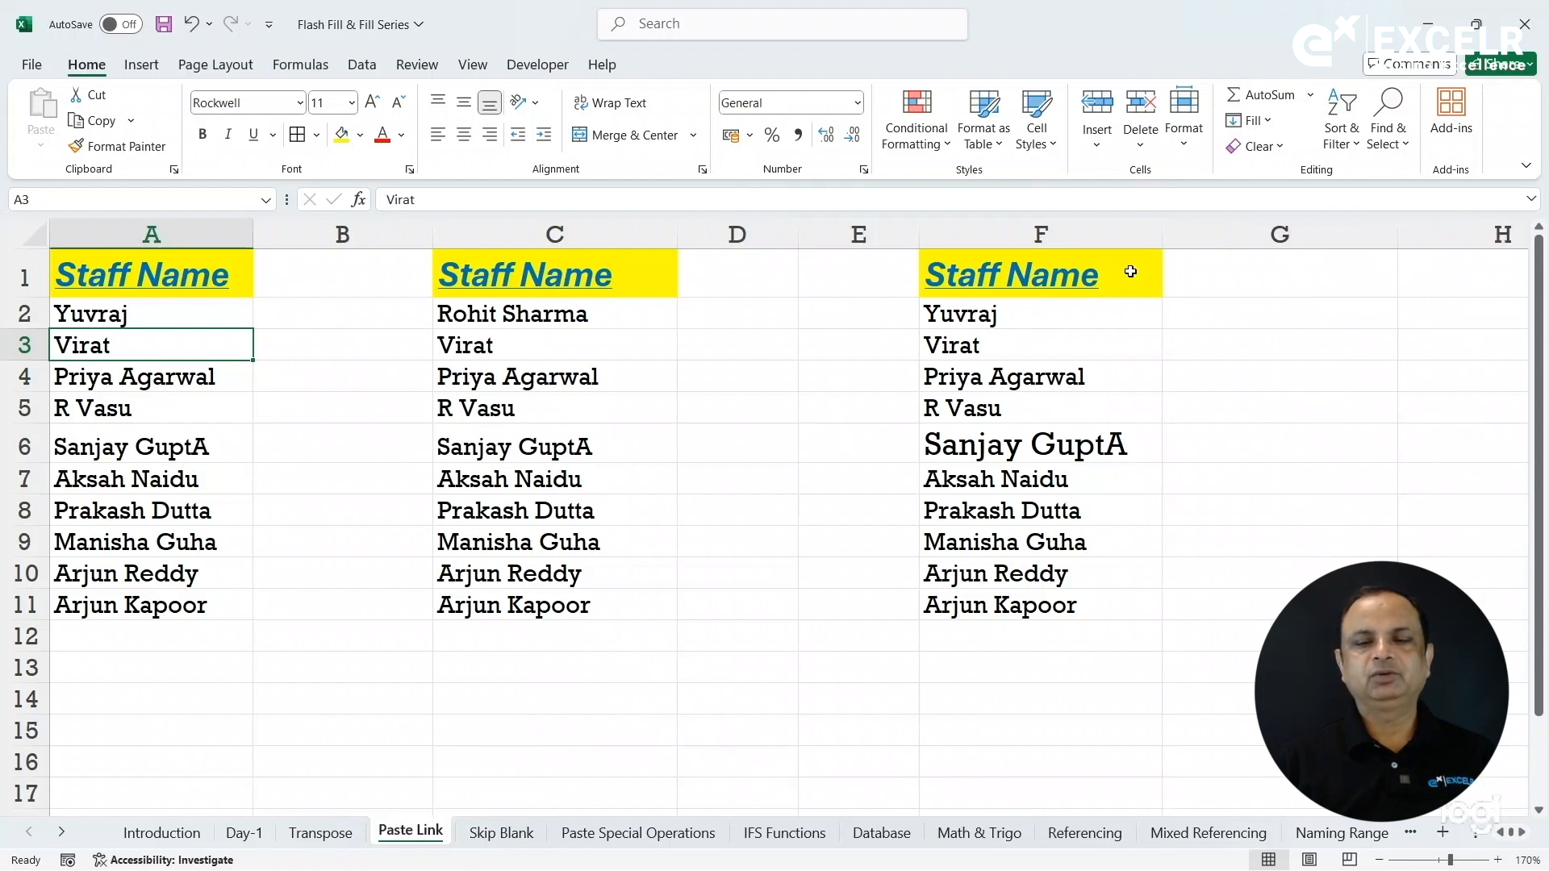
click(1120, 239)
click(1203, 275)
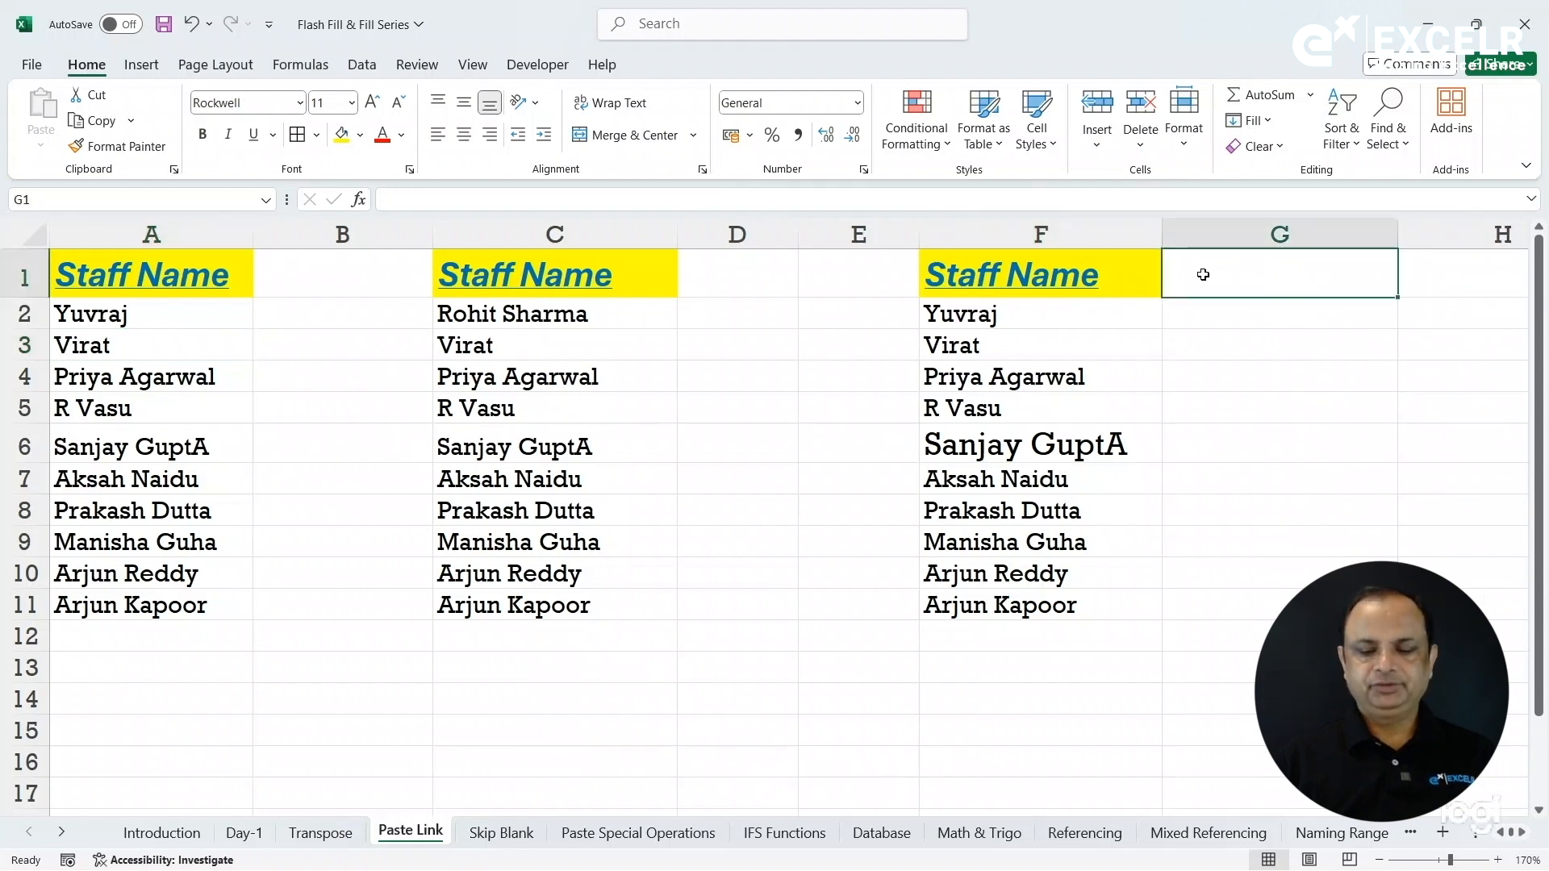
Enter =A1 in G1 and fill the formula down to G11.
text(=)
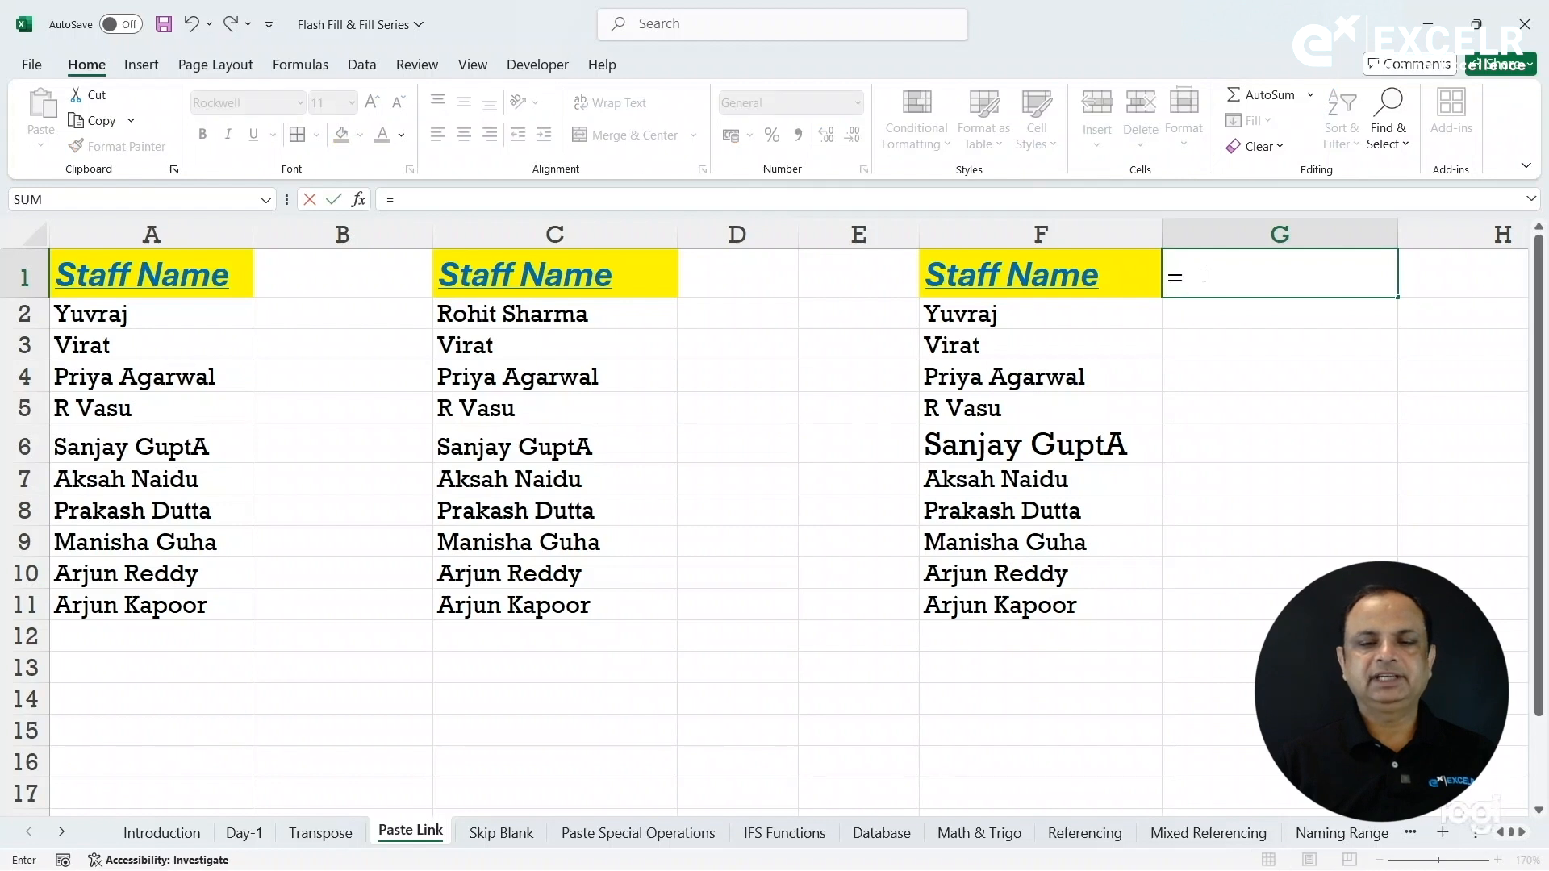
click(164, 269)
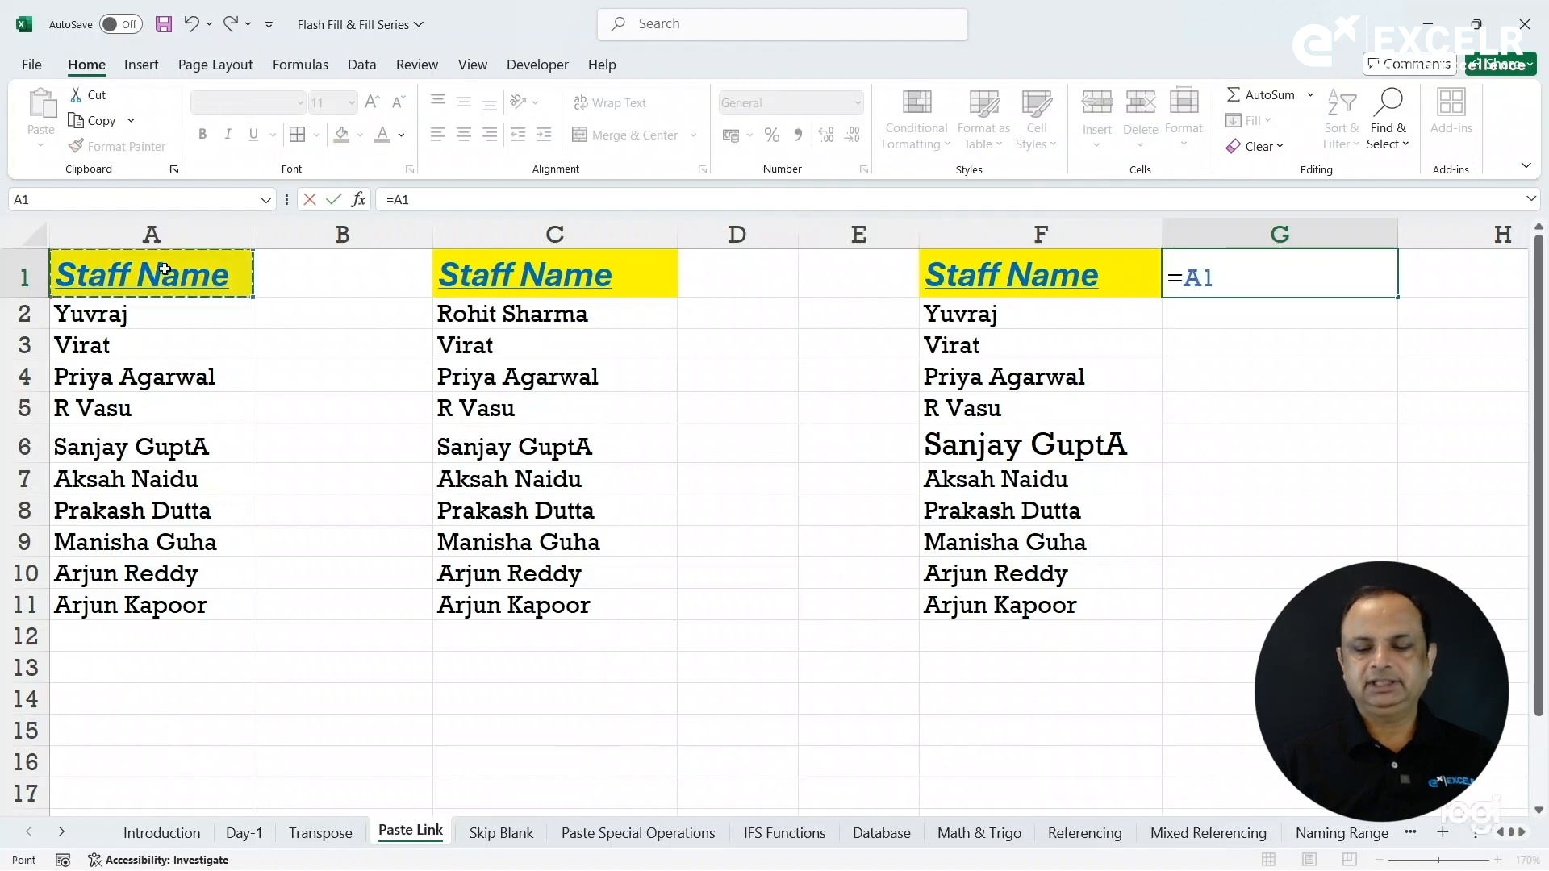
key(Return)
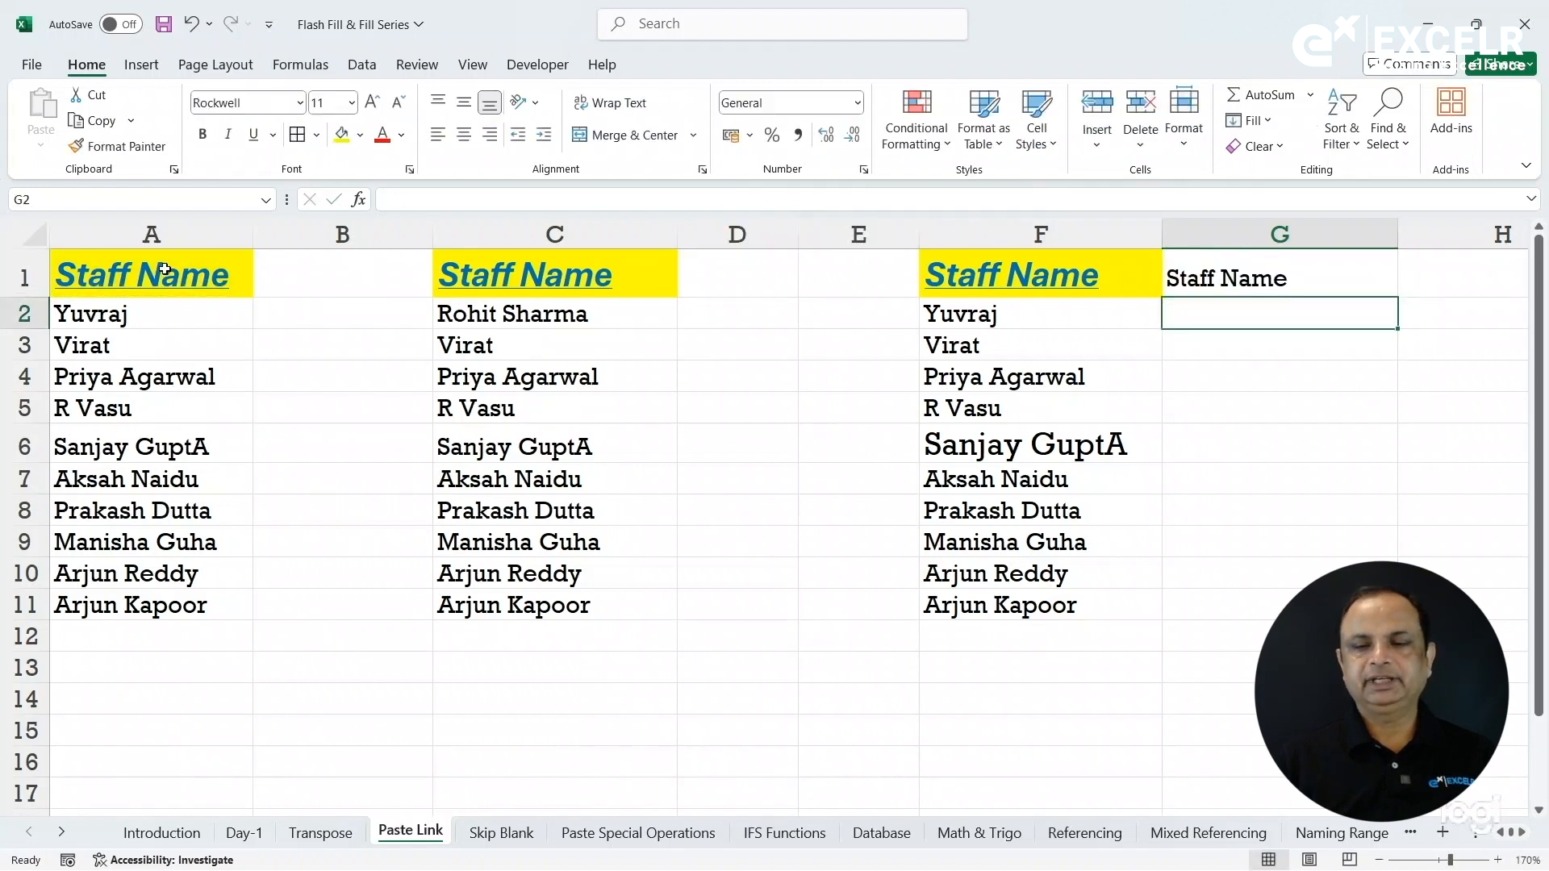
click(1308, 290)
drag(1399, 298, 1399, 620)
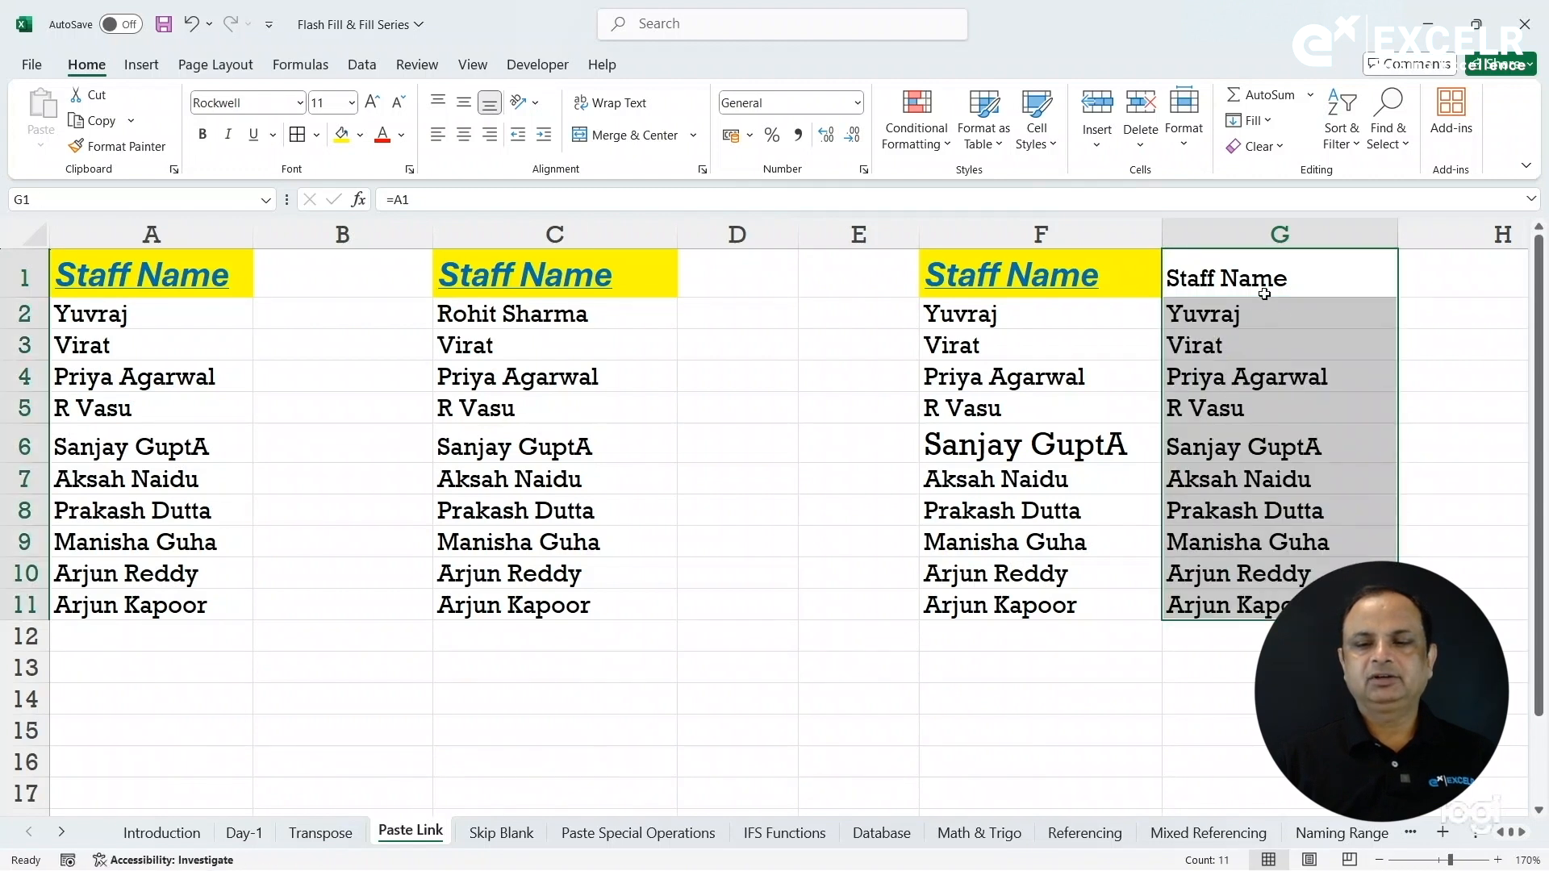
click(1254, 275)
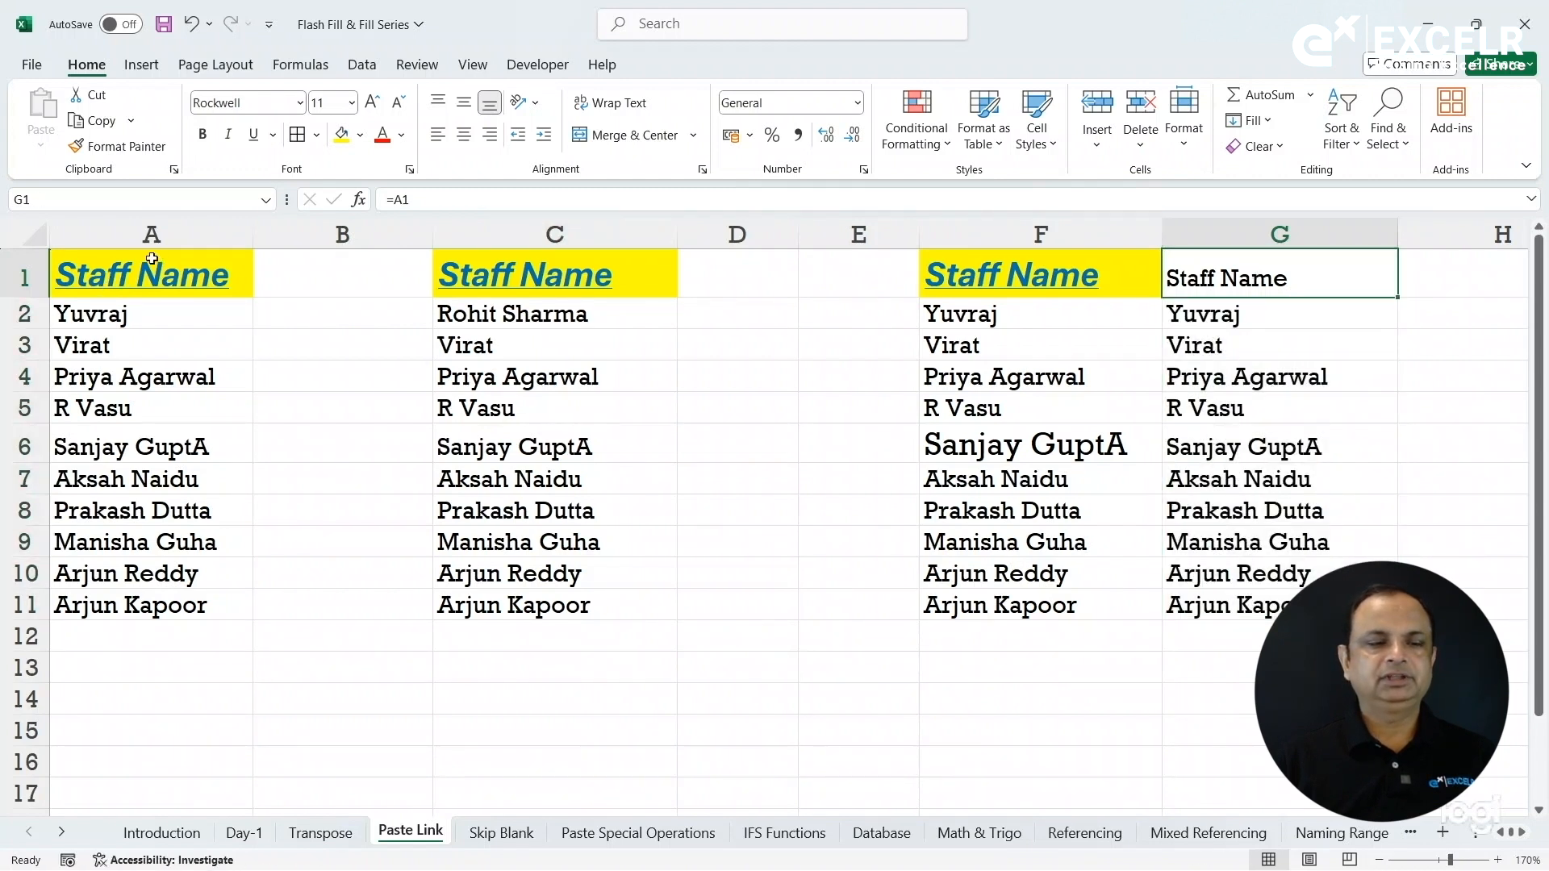
Format G1 like the A1 header using Format Painter.
click(142, 267)
click(118, 146)
click(1207, 275)
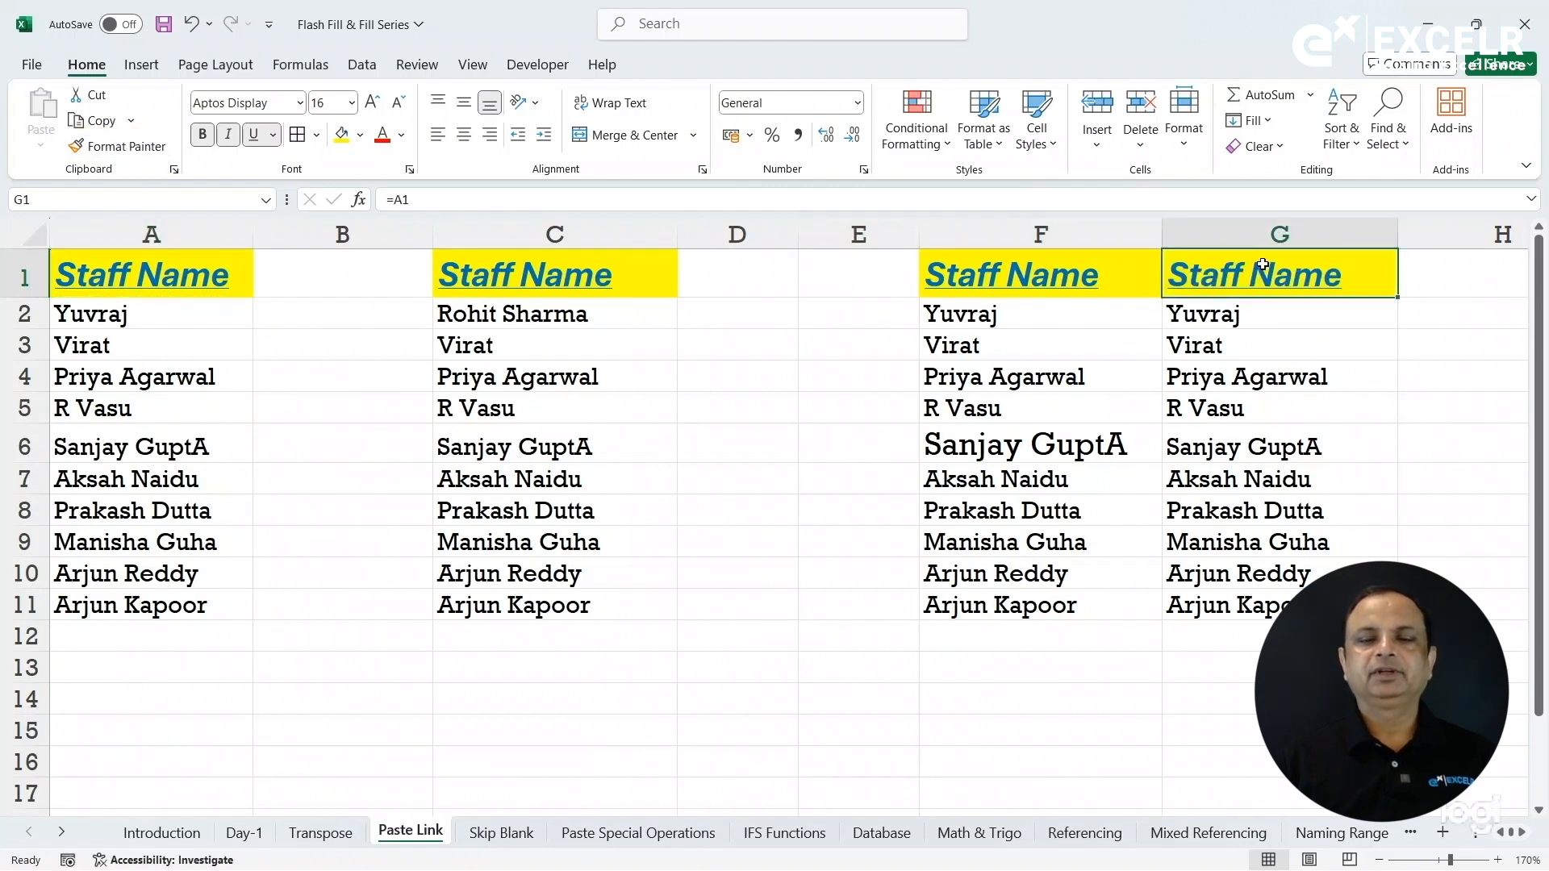
click(1008, 309)
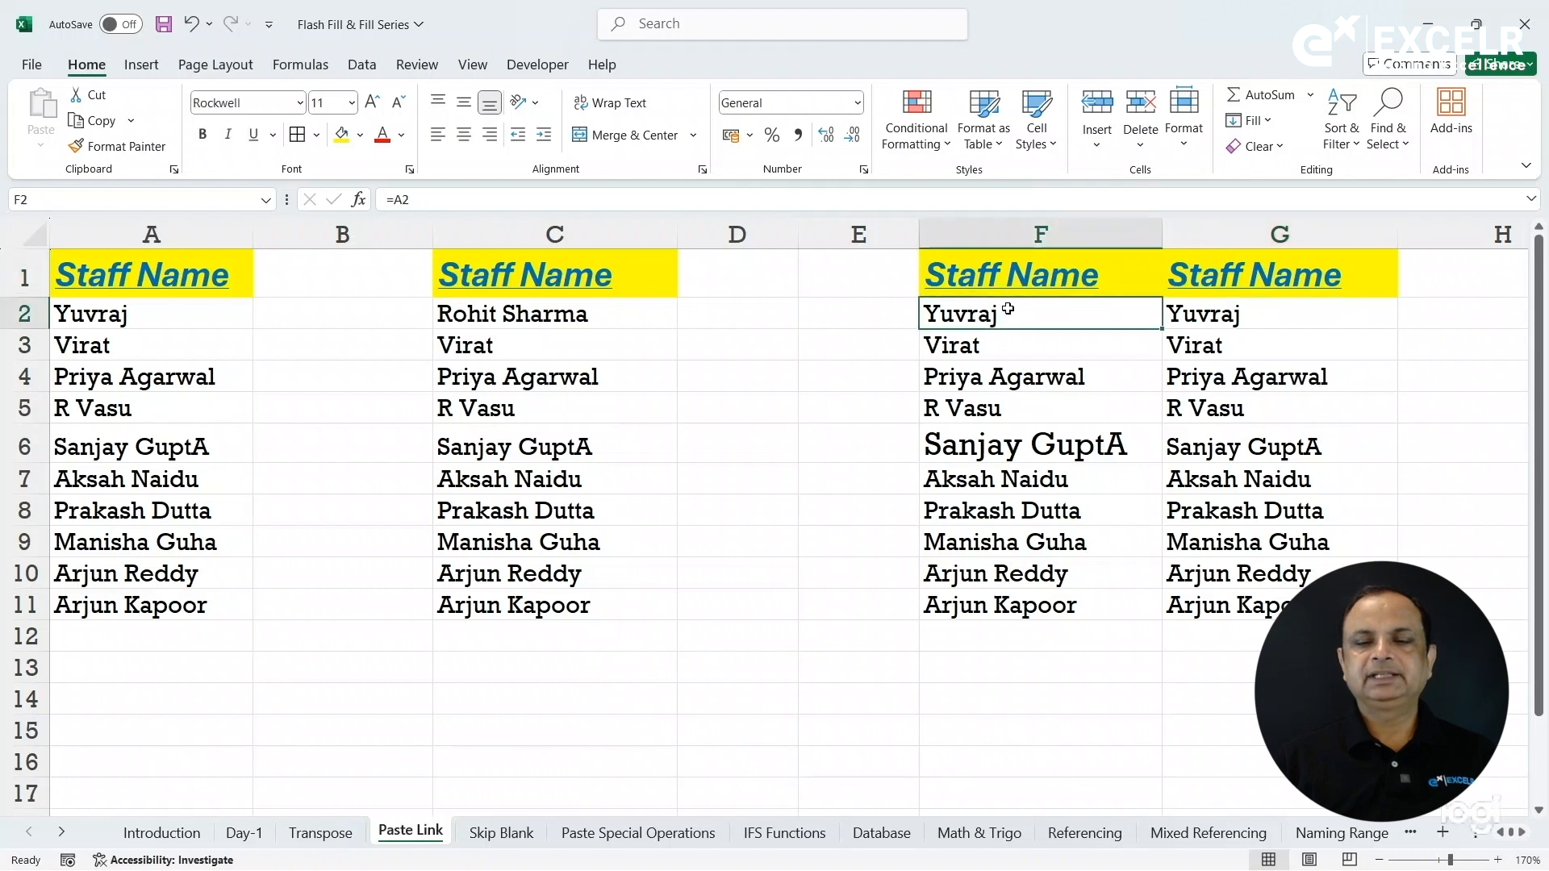
click(1221, 315)
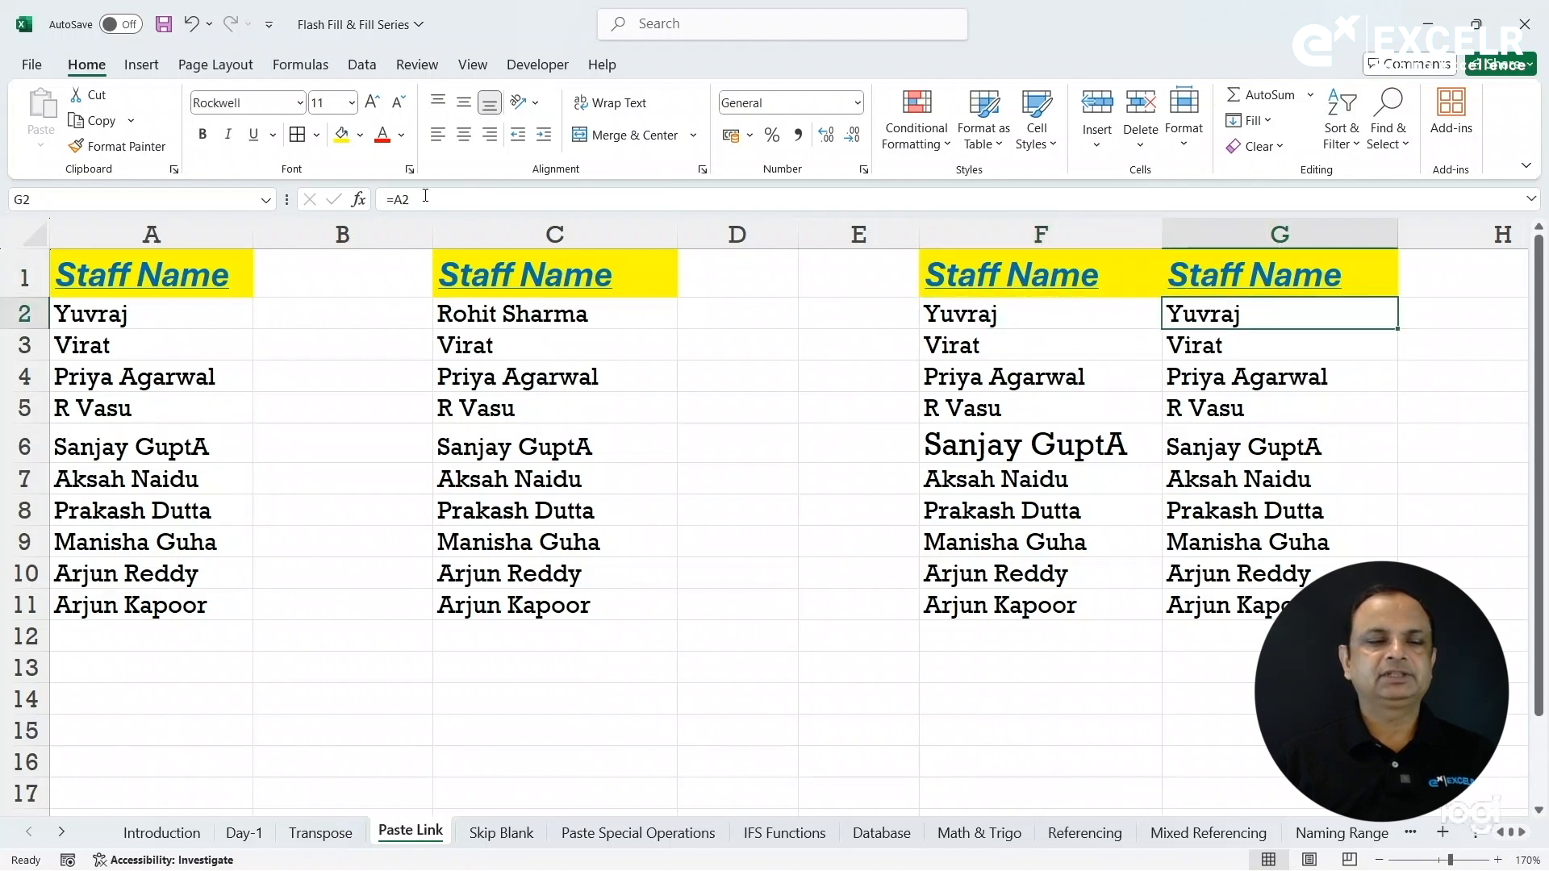
click(195, 312)
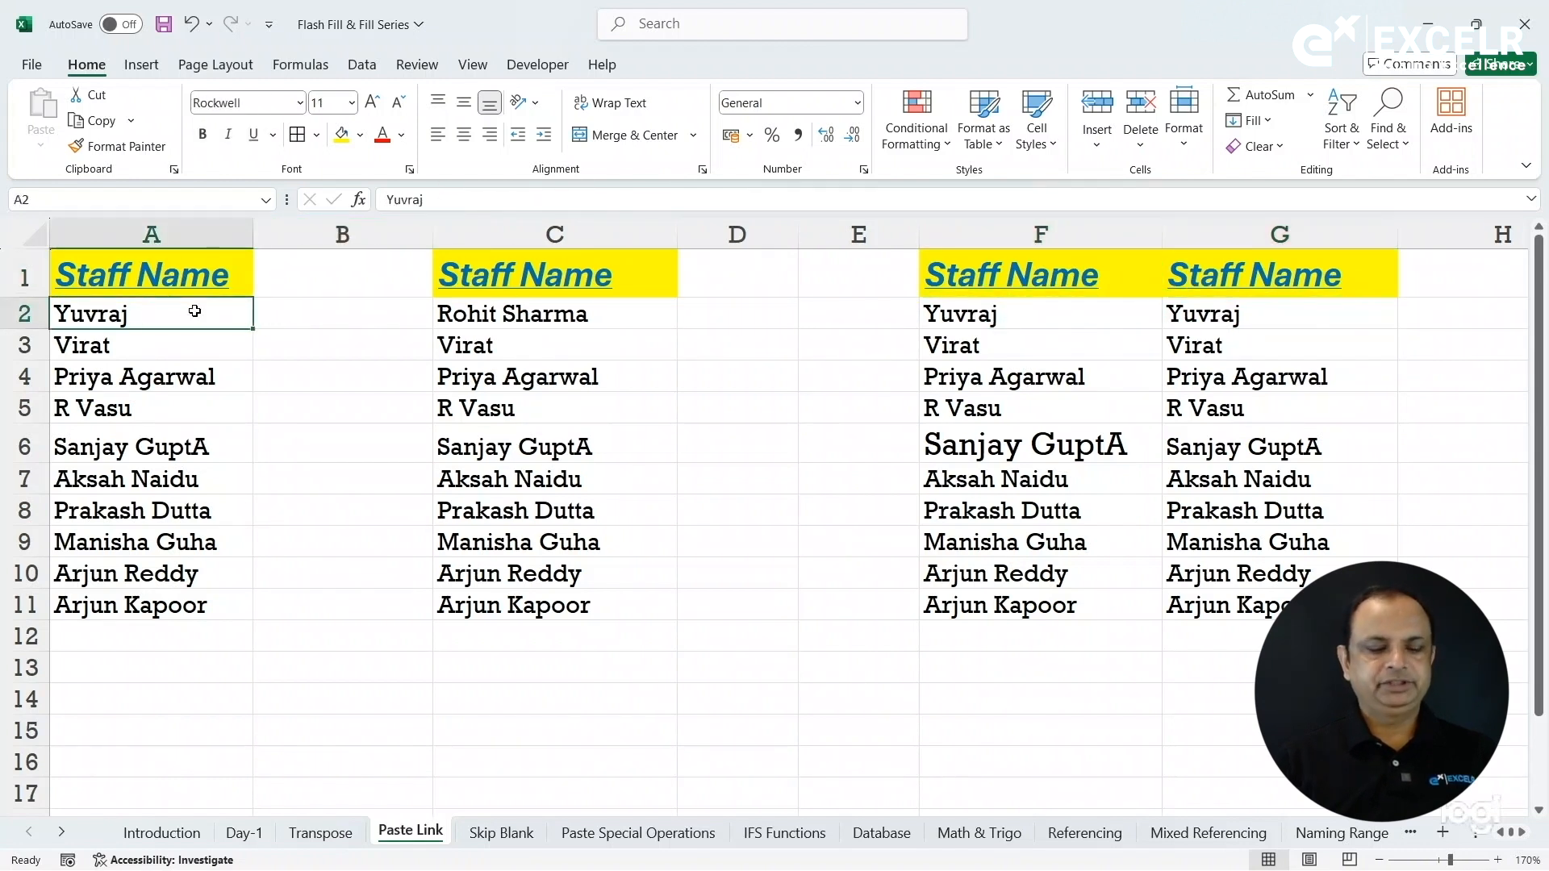
text(Raina)
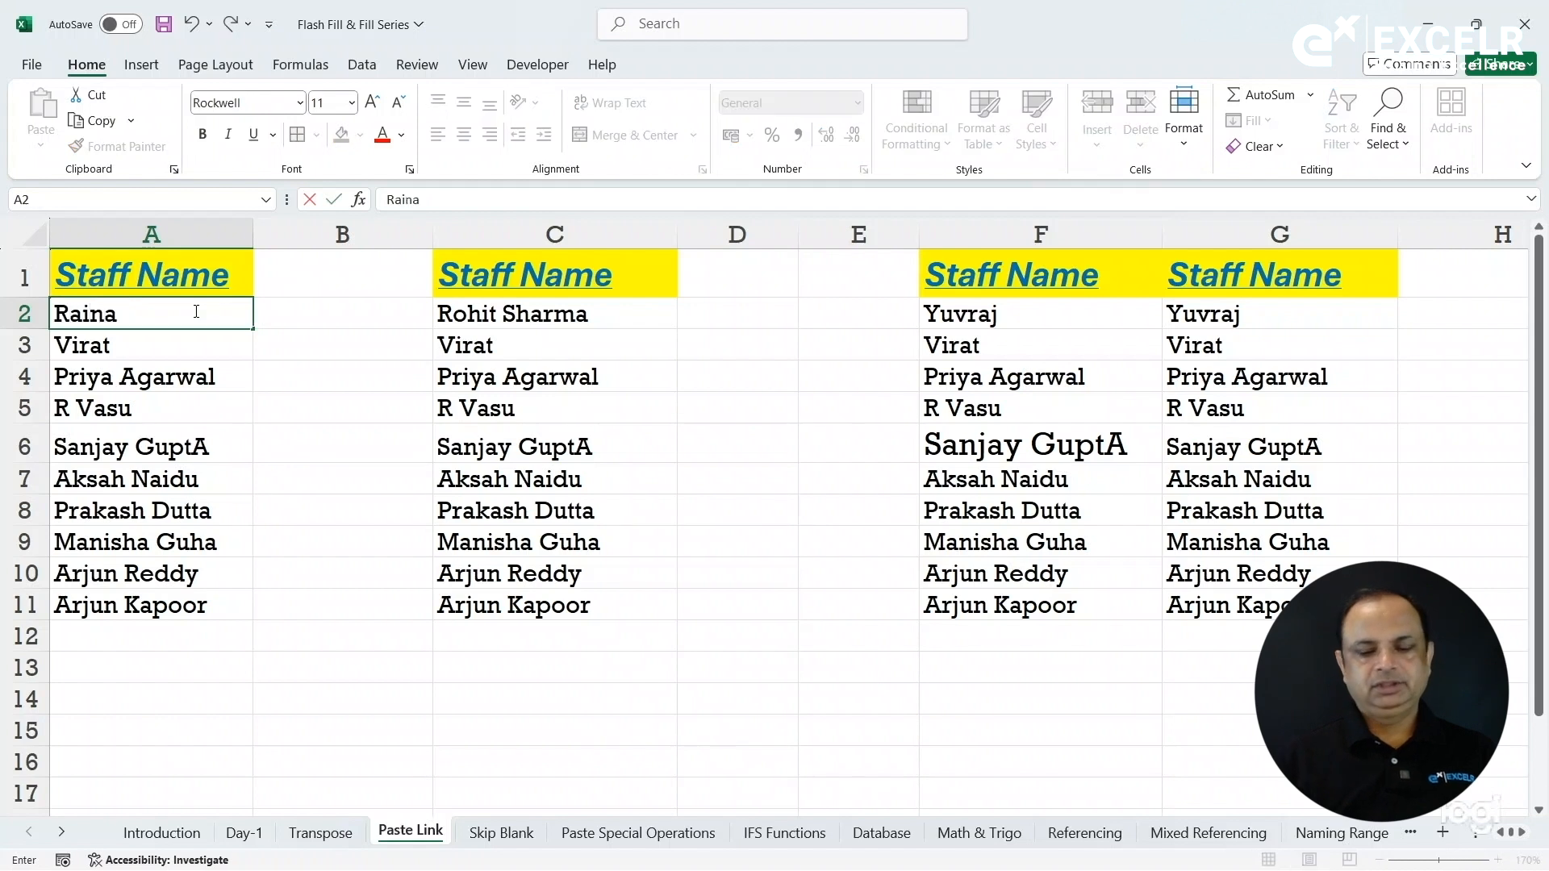
key(Return)
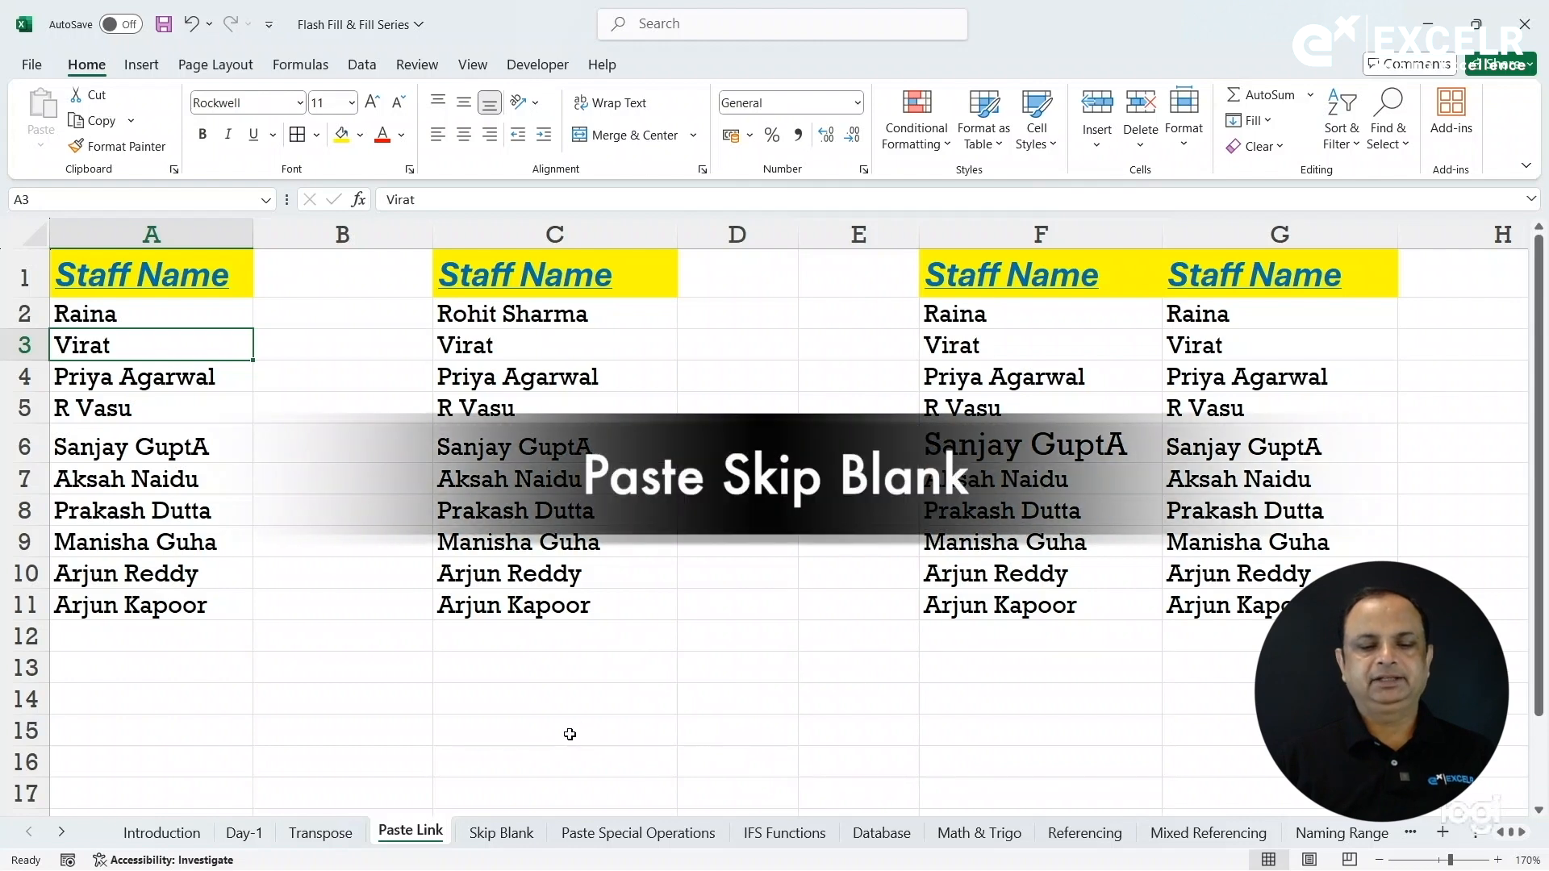
Go to the Skip Blank sheet and select the Qtr-1 sales figures B3:B9.
click(501, 831)
click(511, 515)
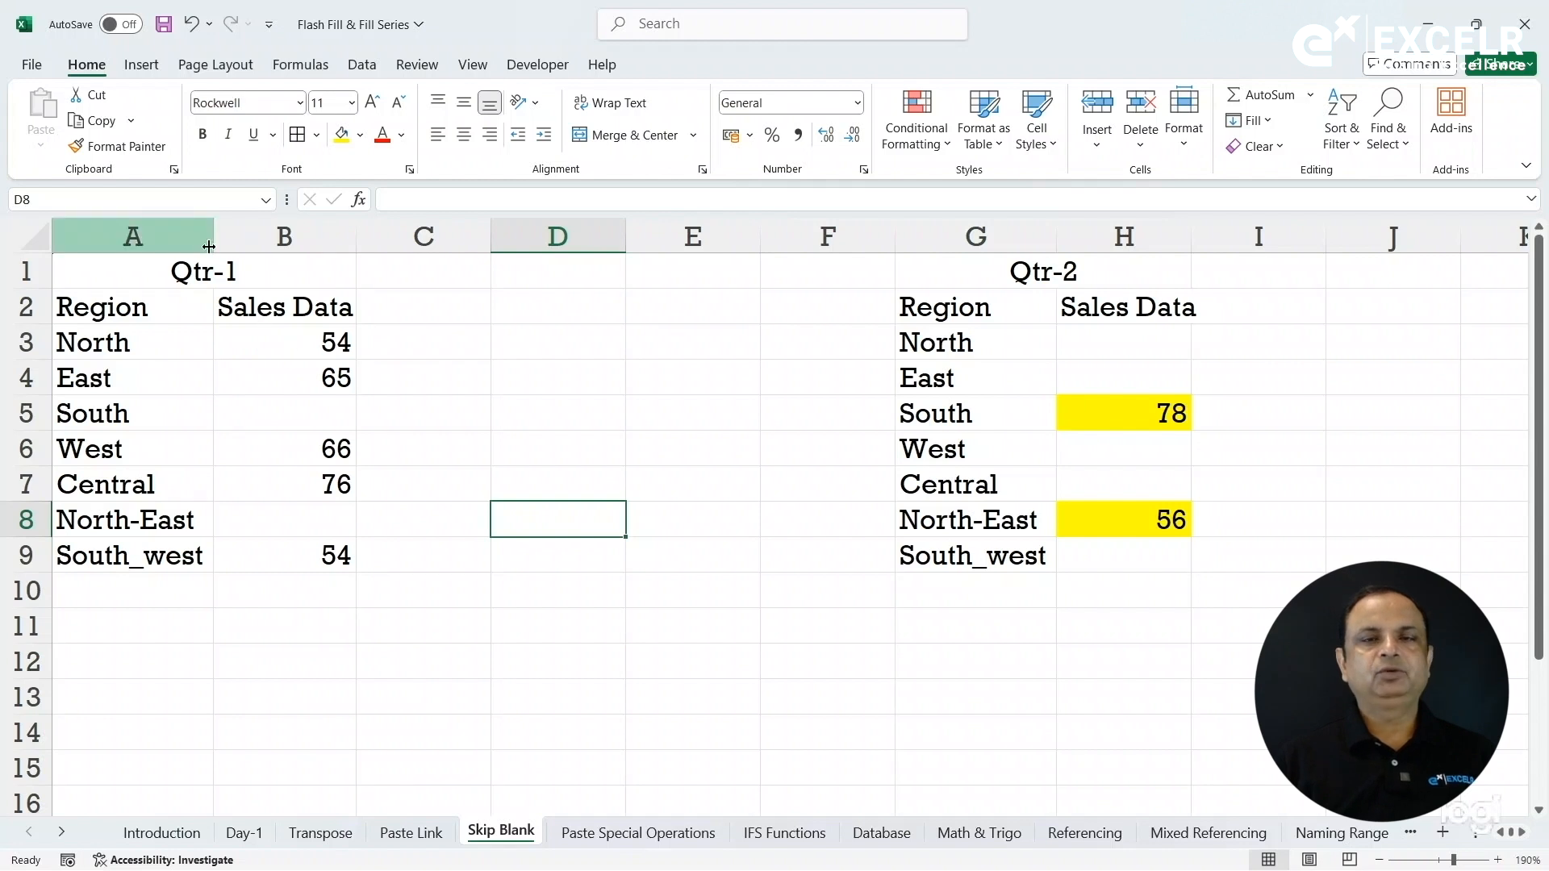
click(295, 272)
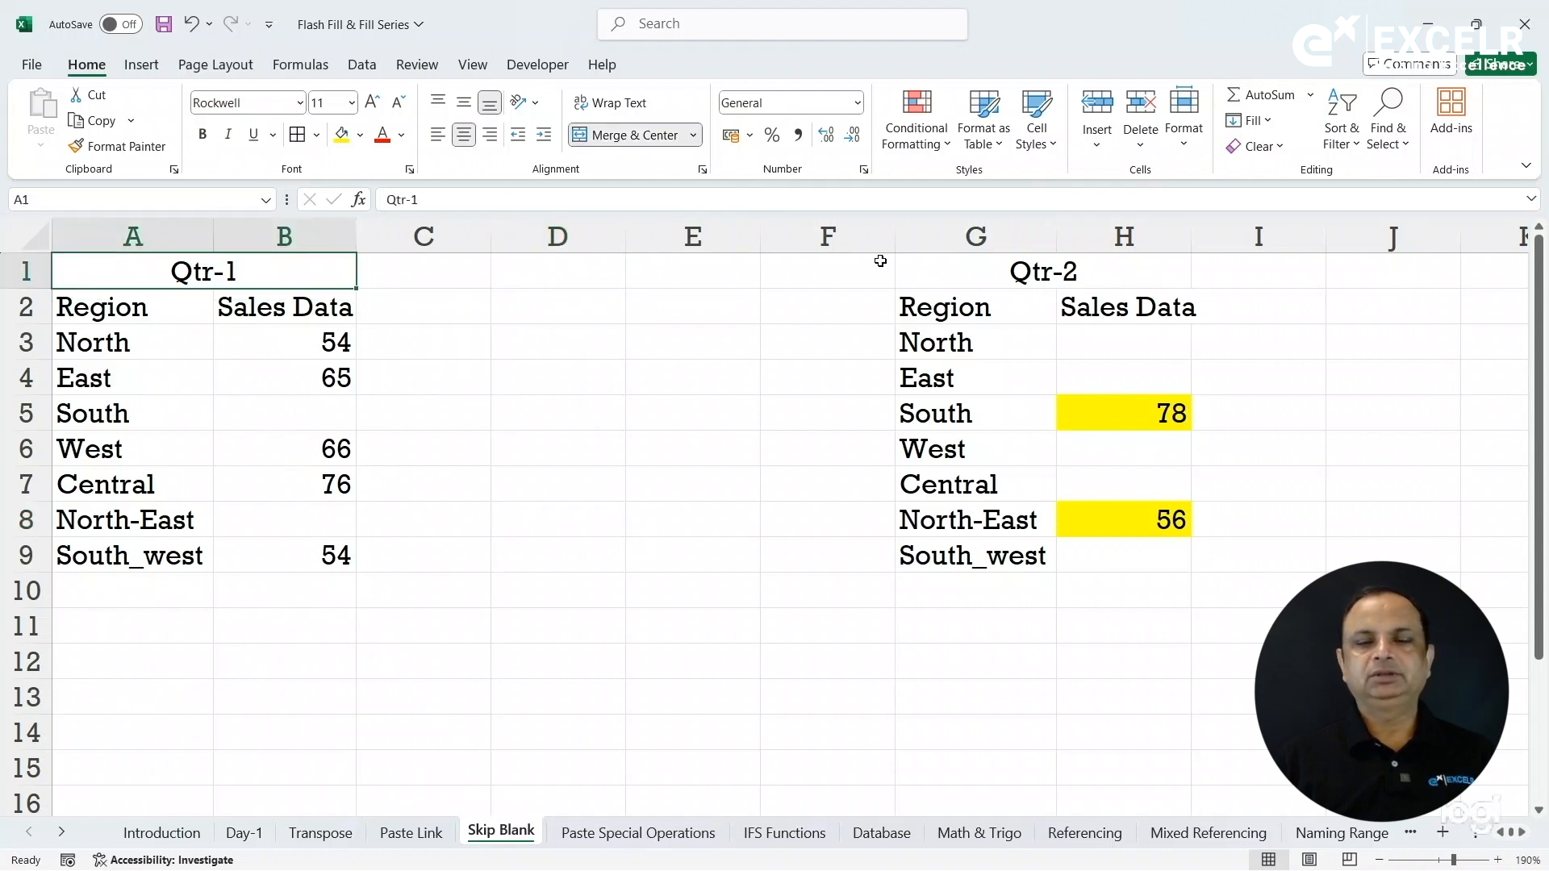
click(1117, 278)
drag(310, 354, 318, 555)
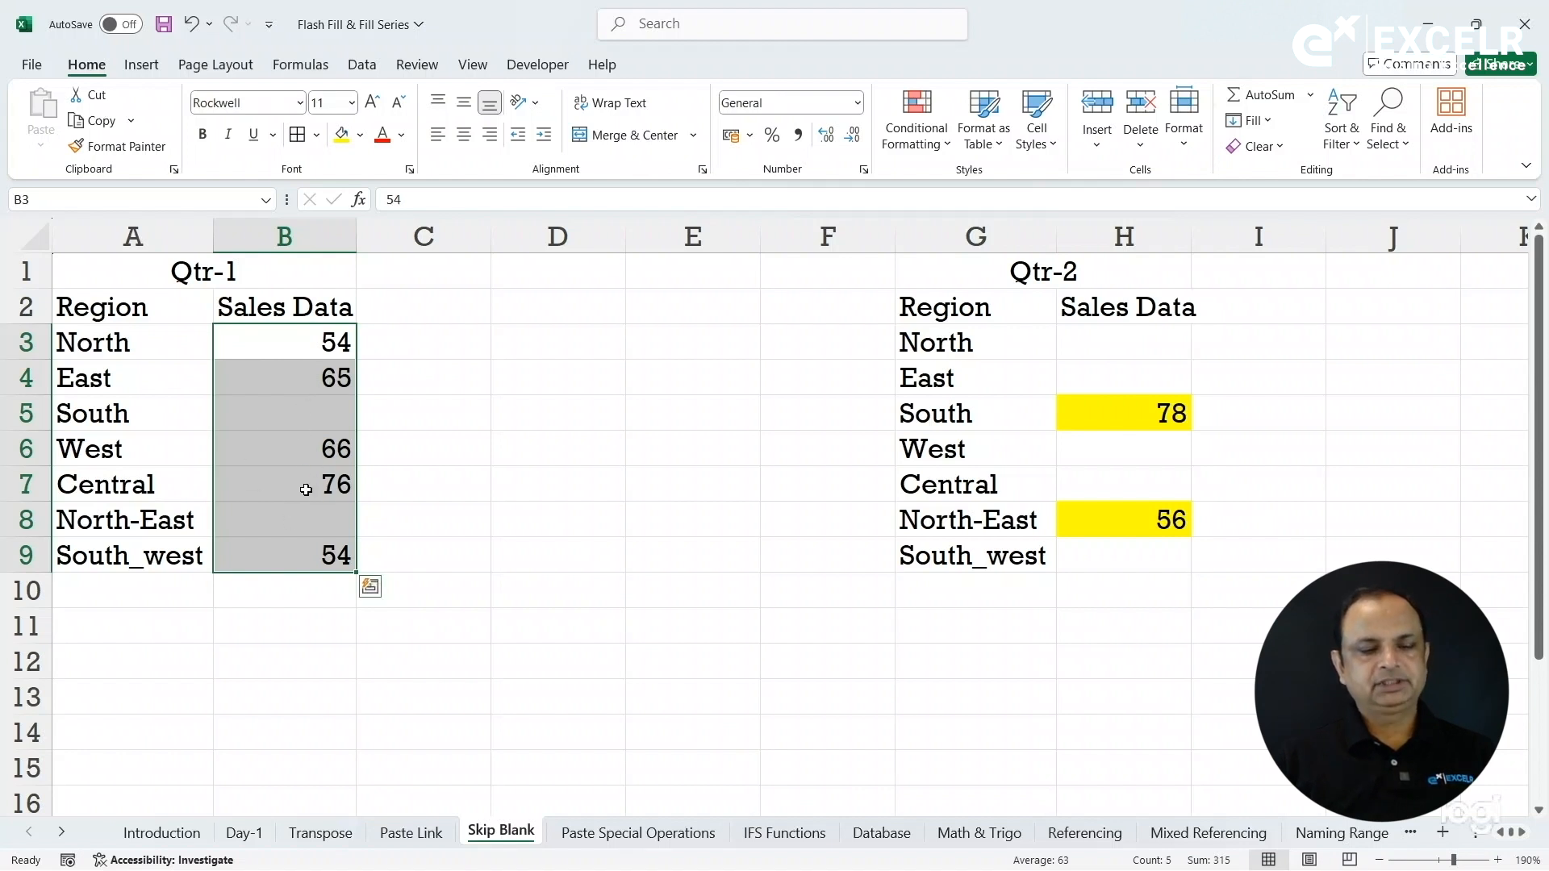
key(ctrl+c)
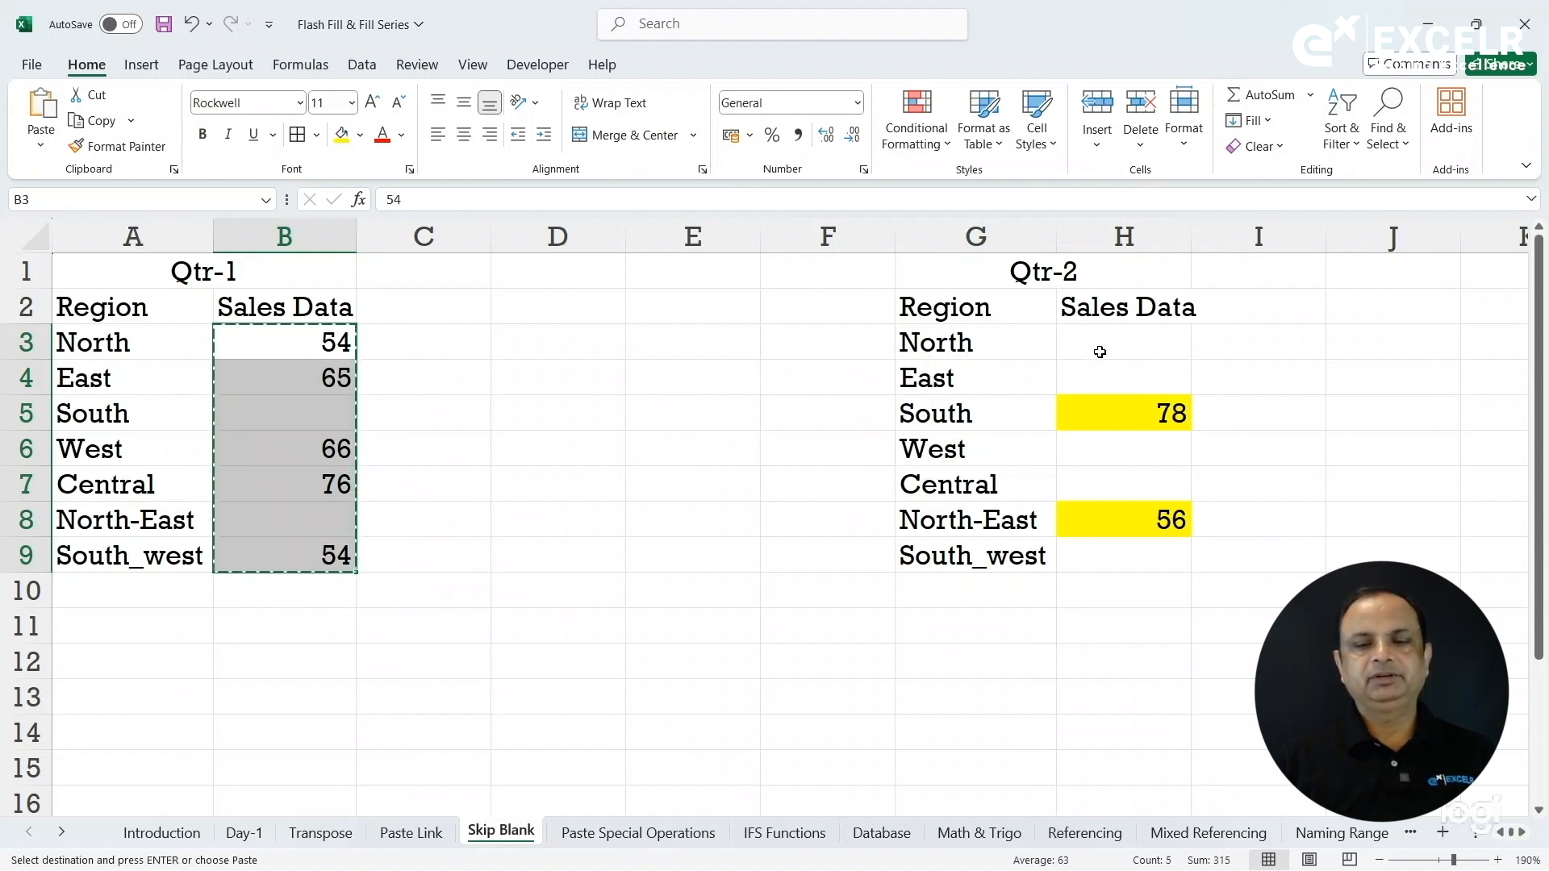
click(1100, 352)
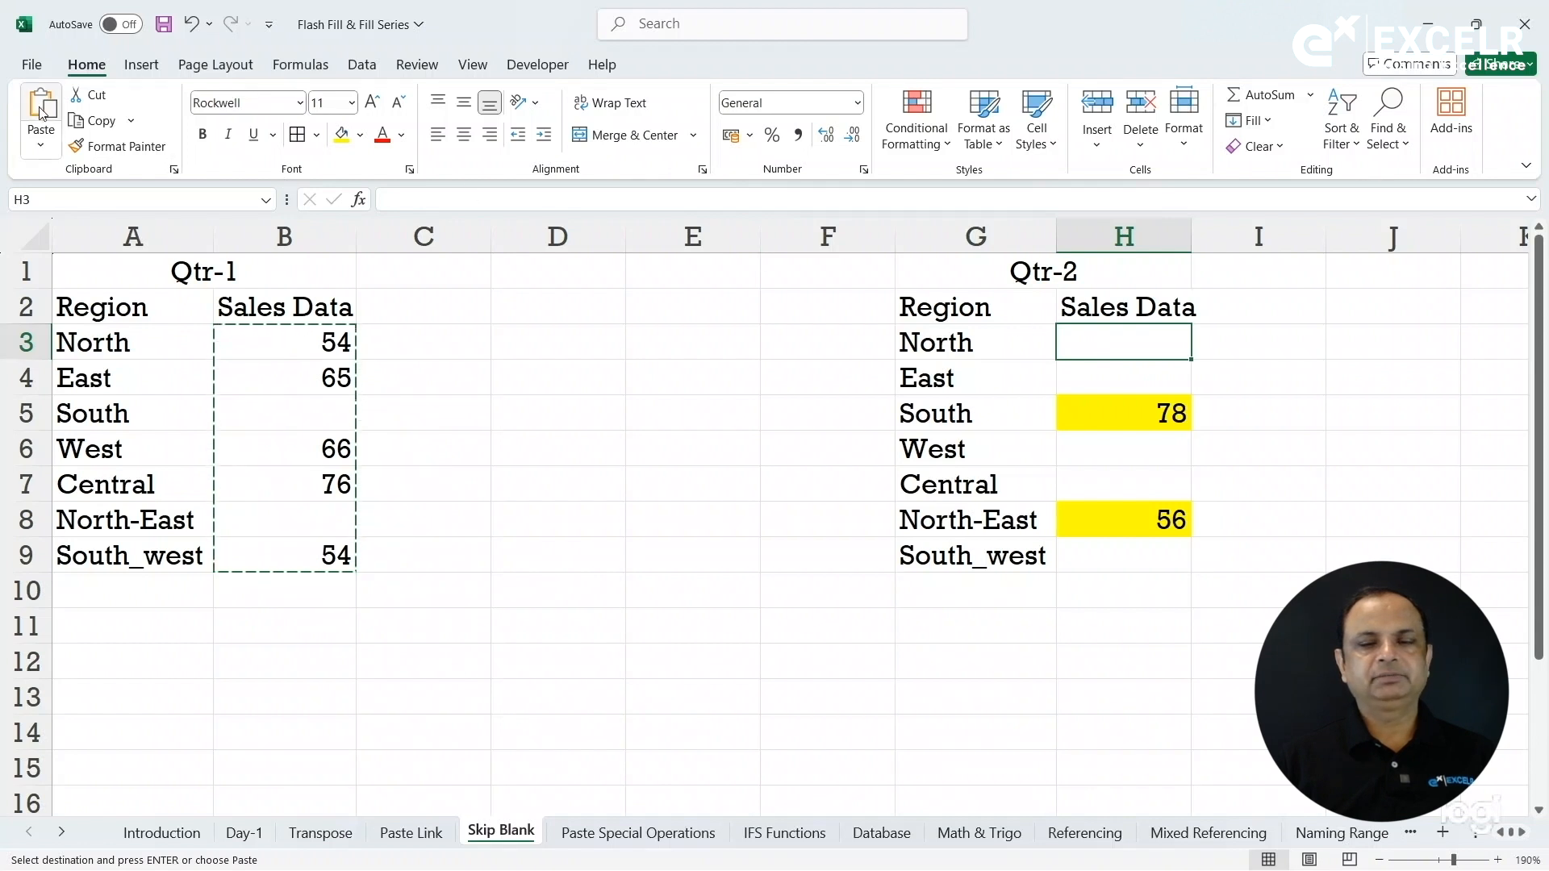
key(ctrl+v)
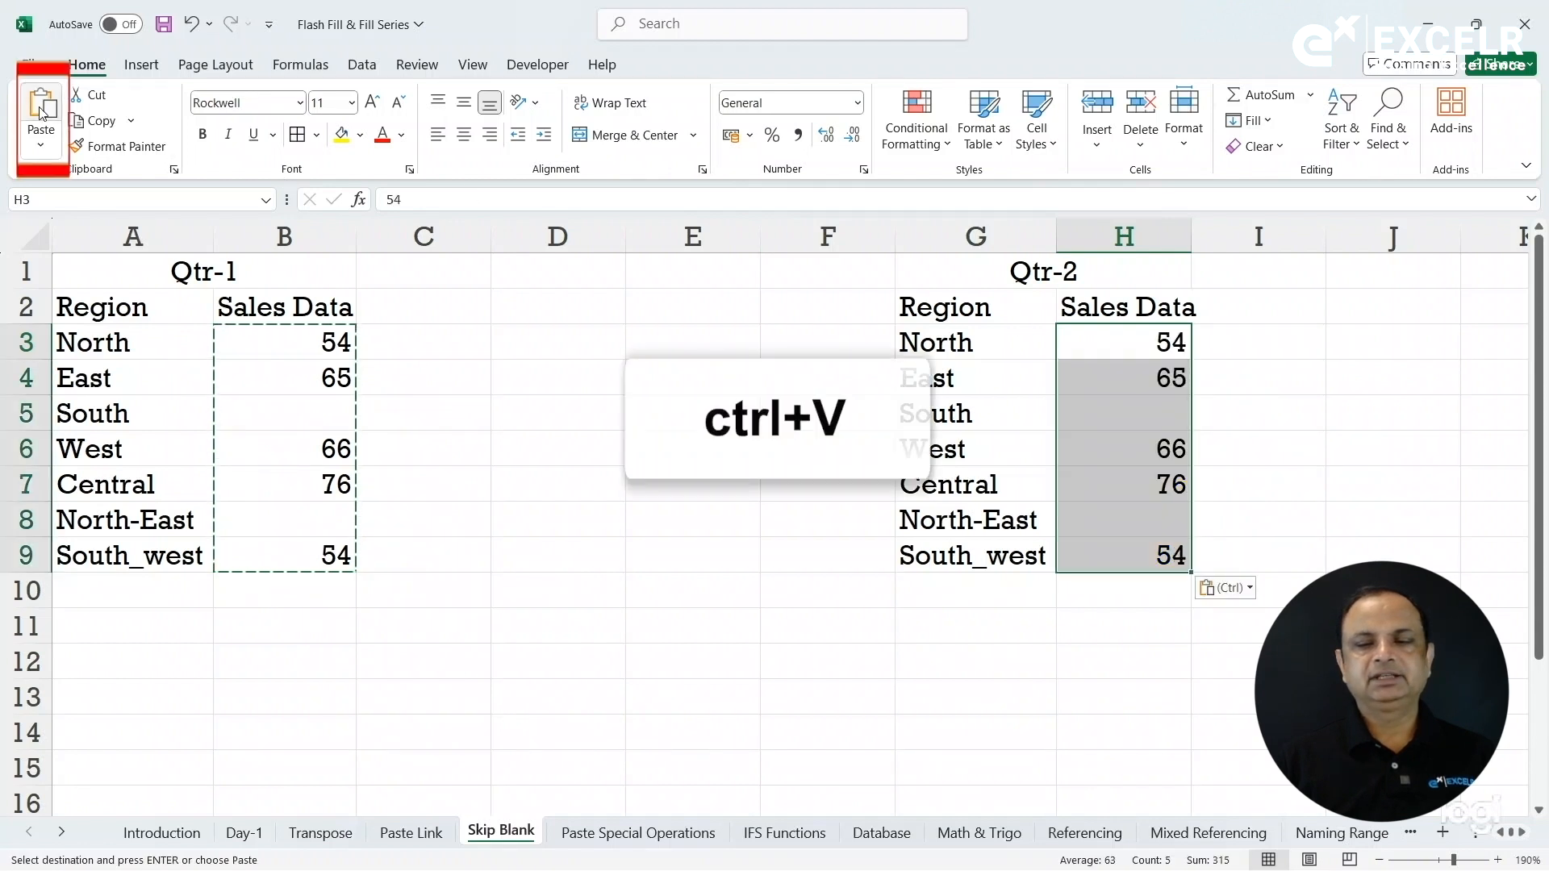
click(256, 406)
click(277, 521)
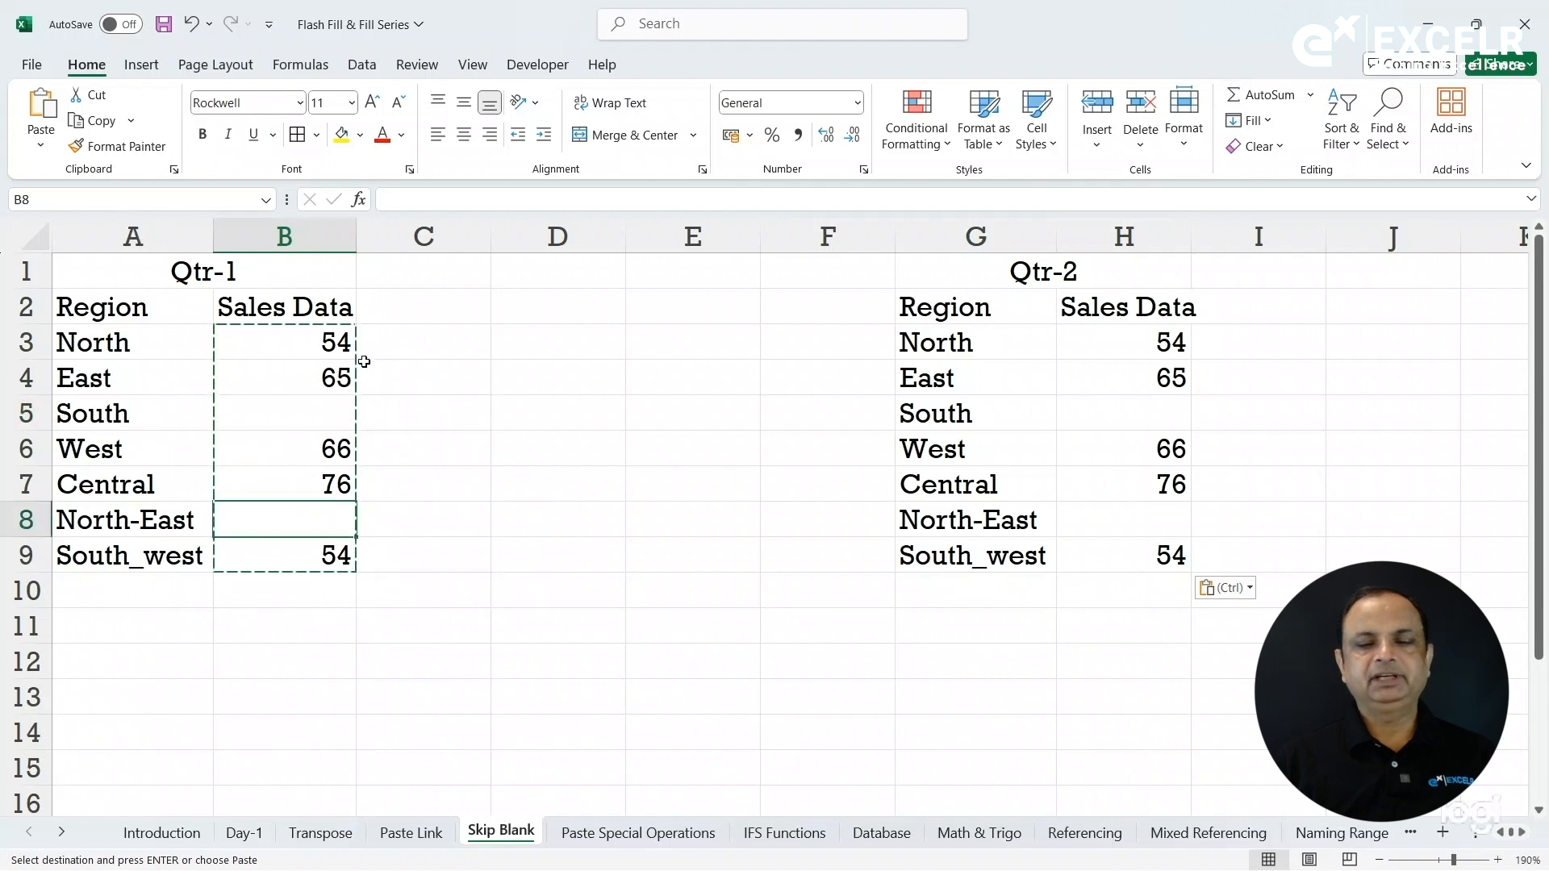
click(1113, 431)
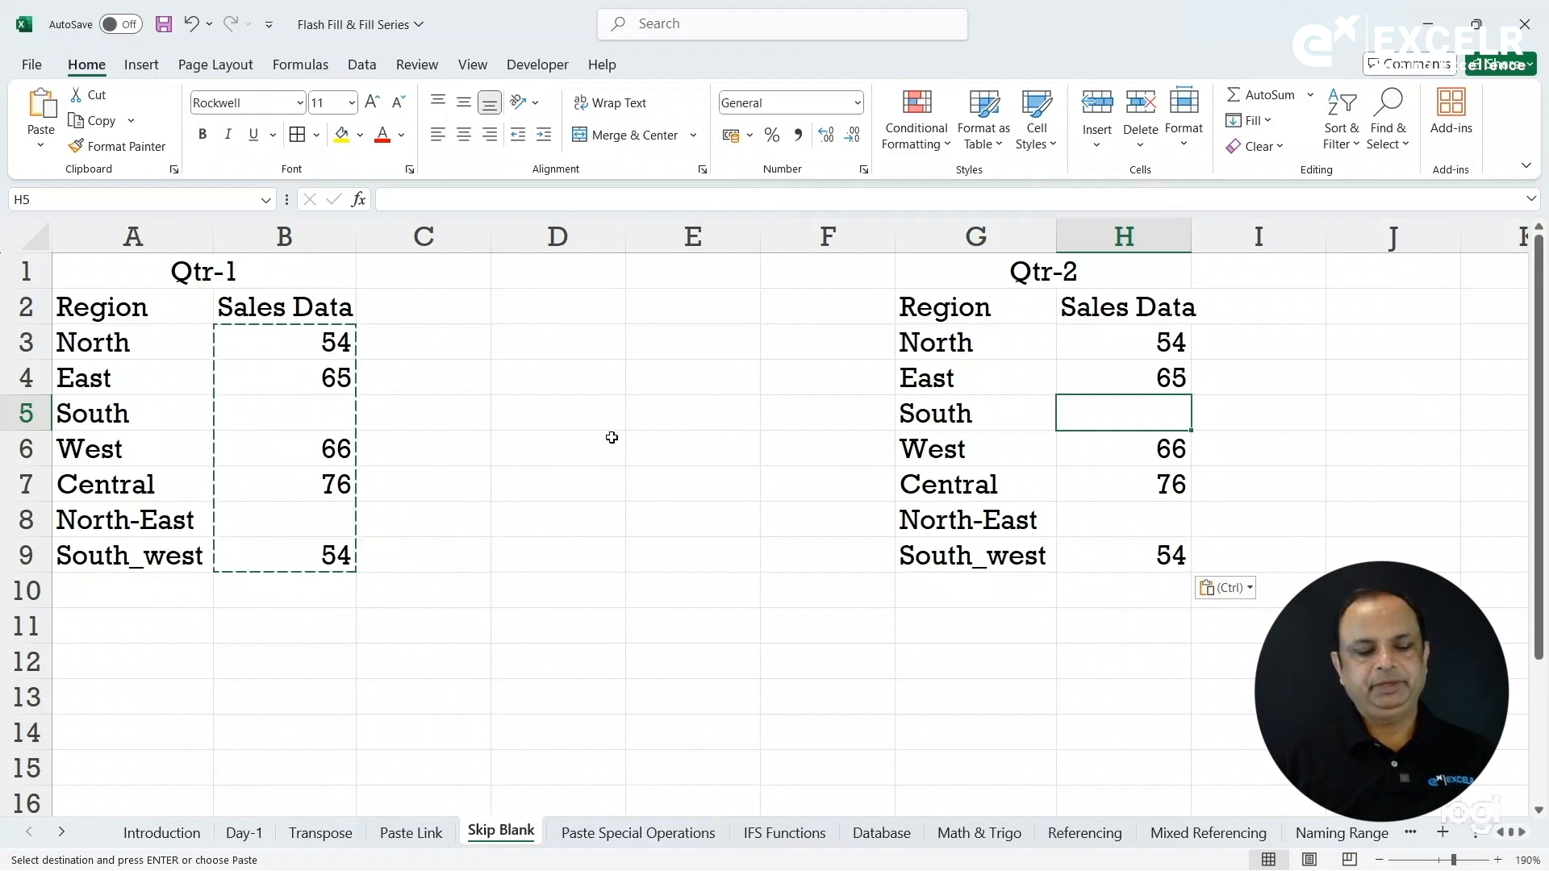
key(ctrl+z)
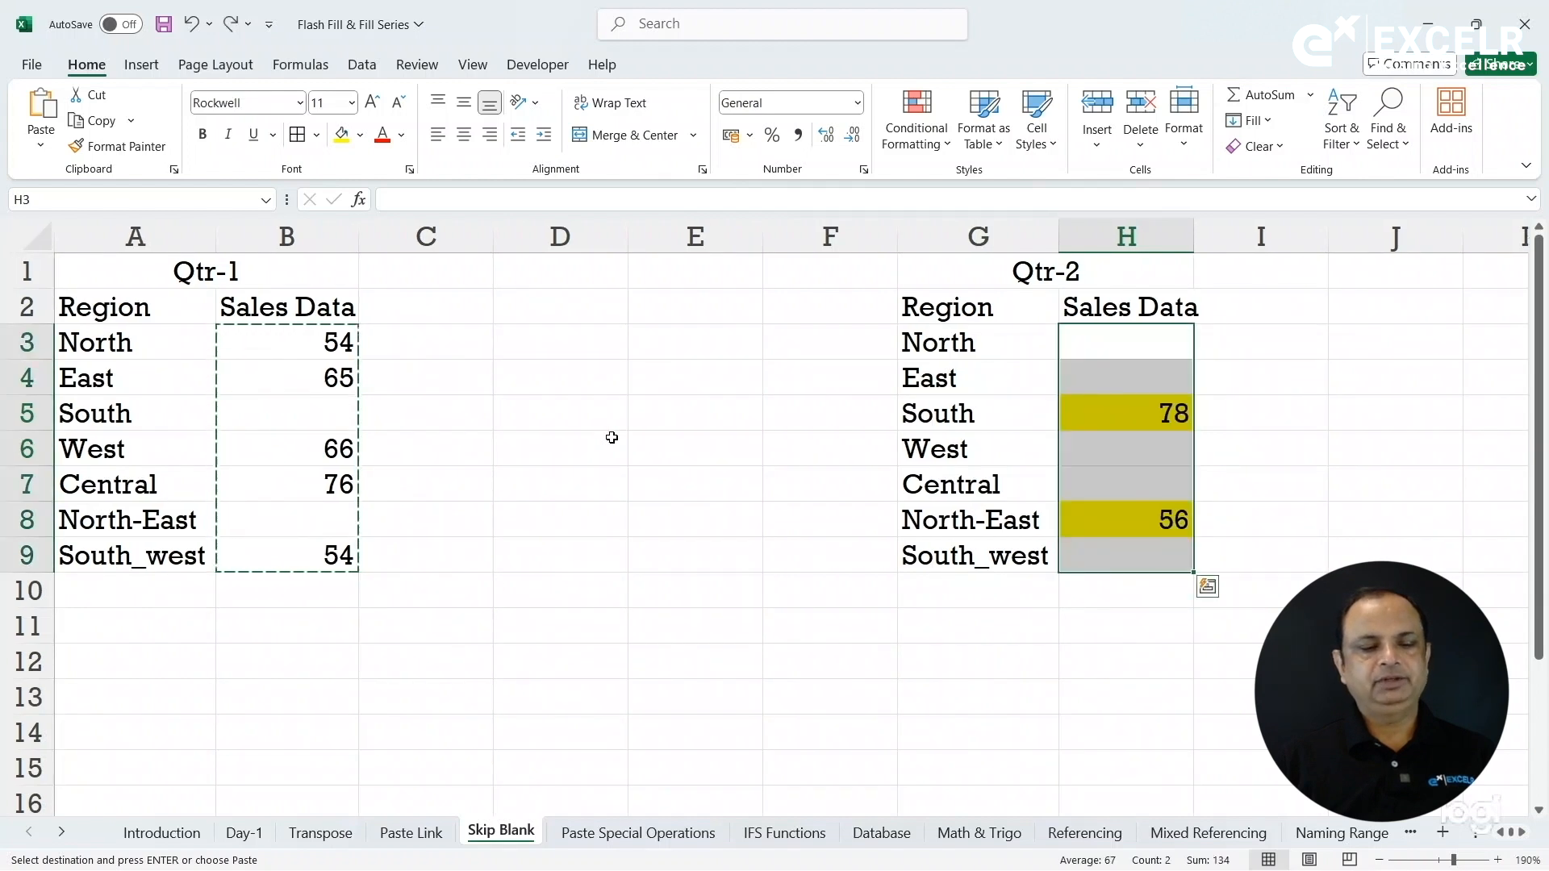
key(Escape)
drag(266, 354, 304, 553)
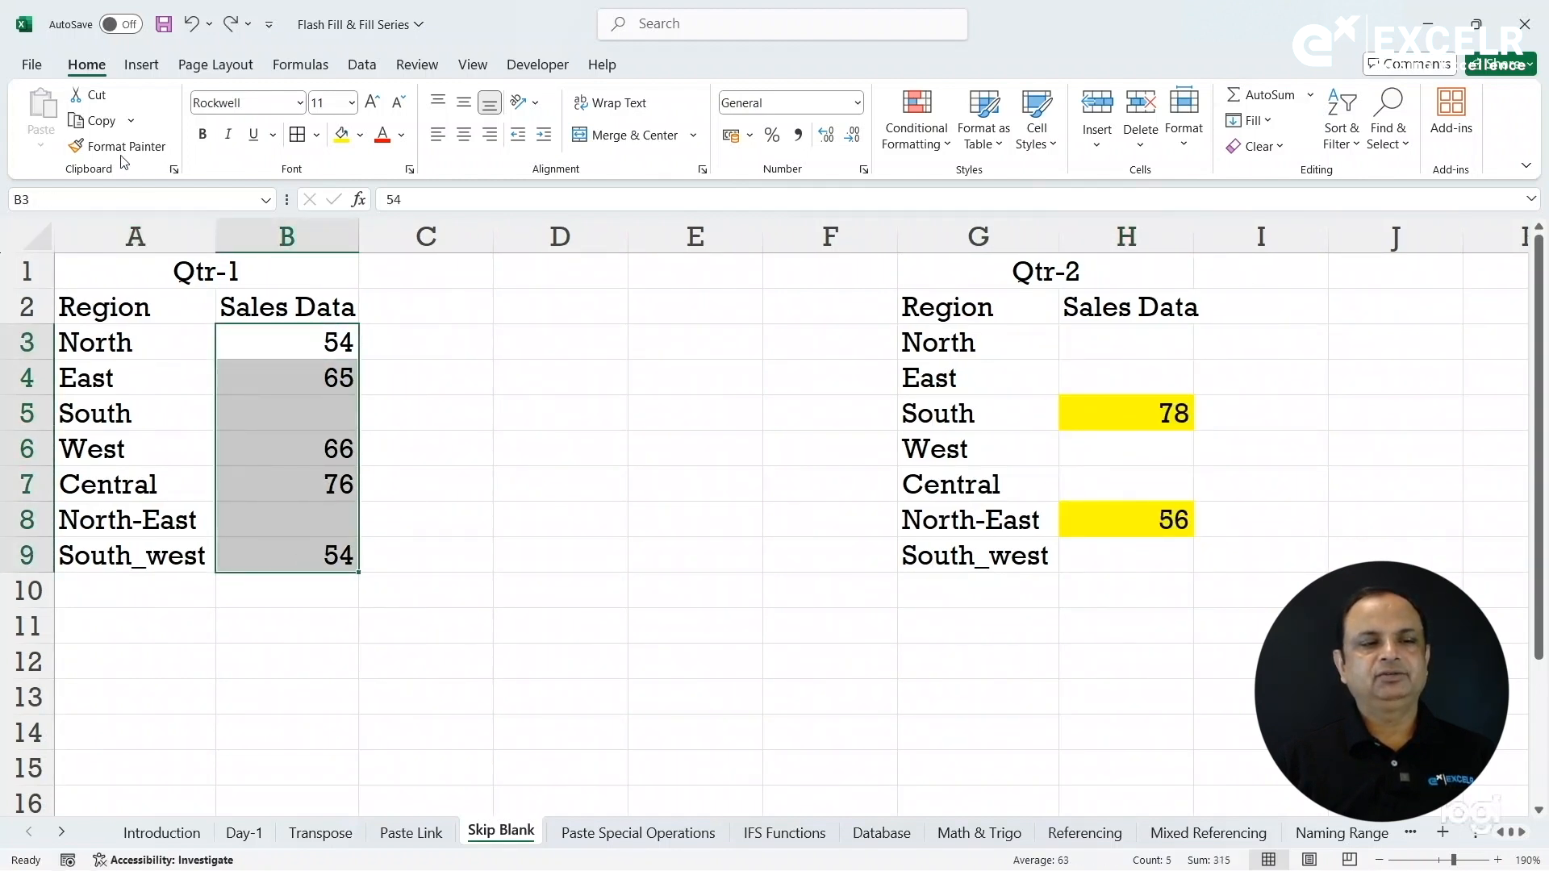
Copy B3:B9 and paste it into H3 with Skip blanks, keeping 78 and 56.
key(ctrl+c)
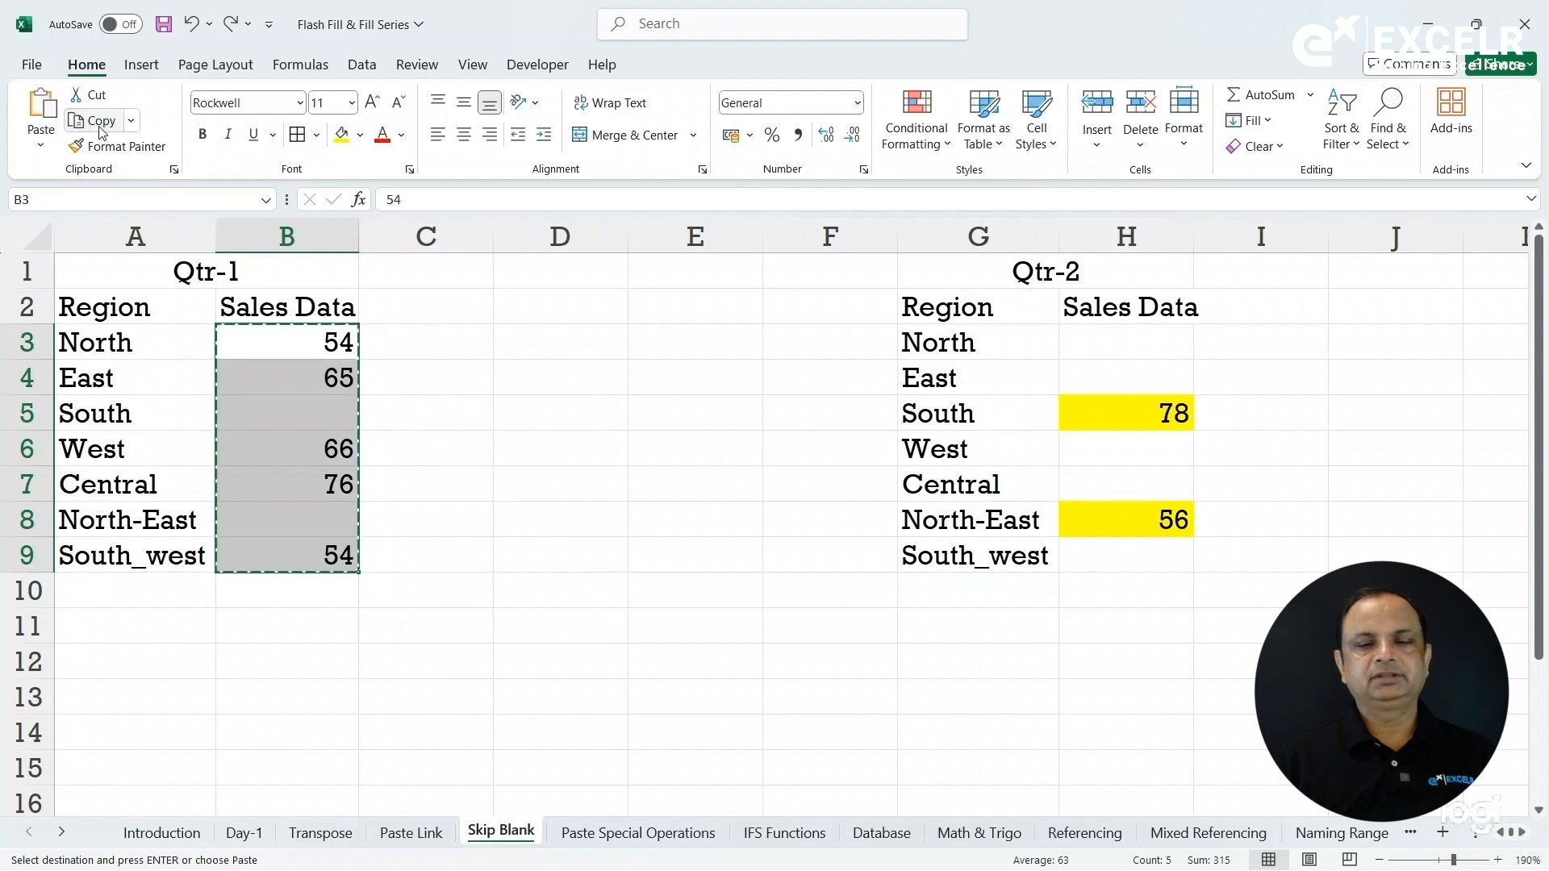
click(1092, 343)
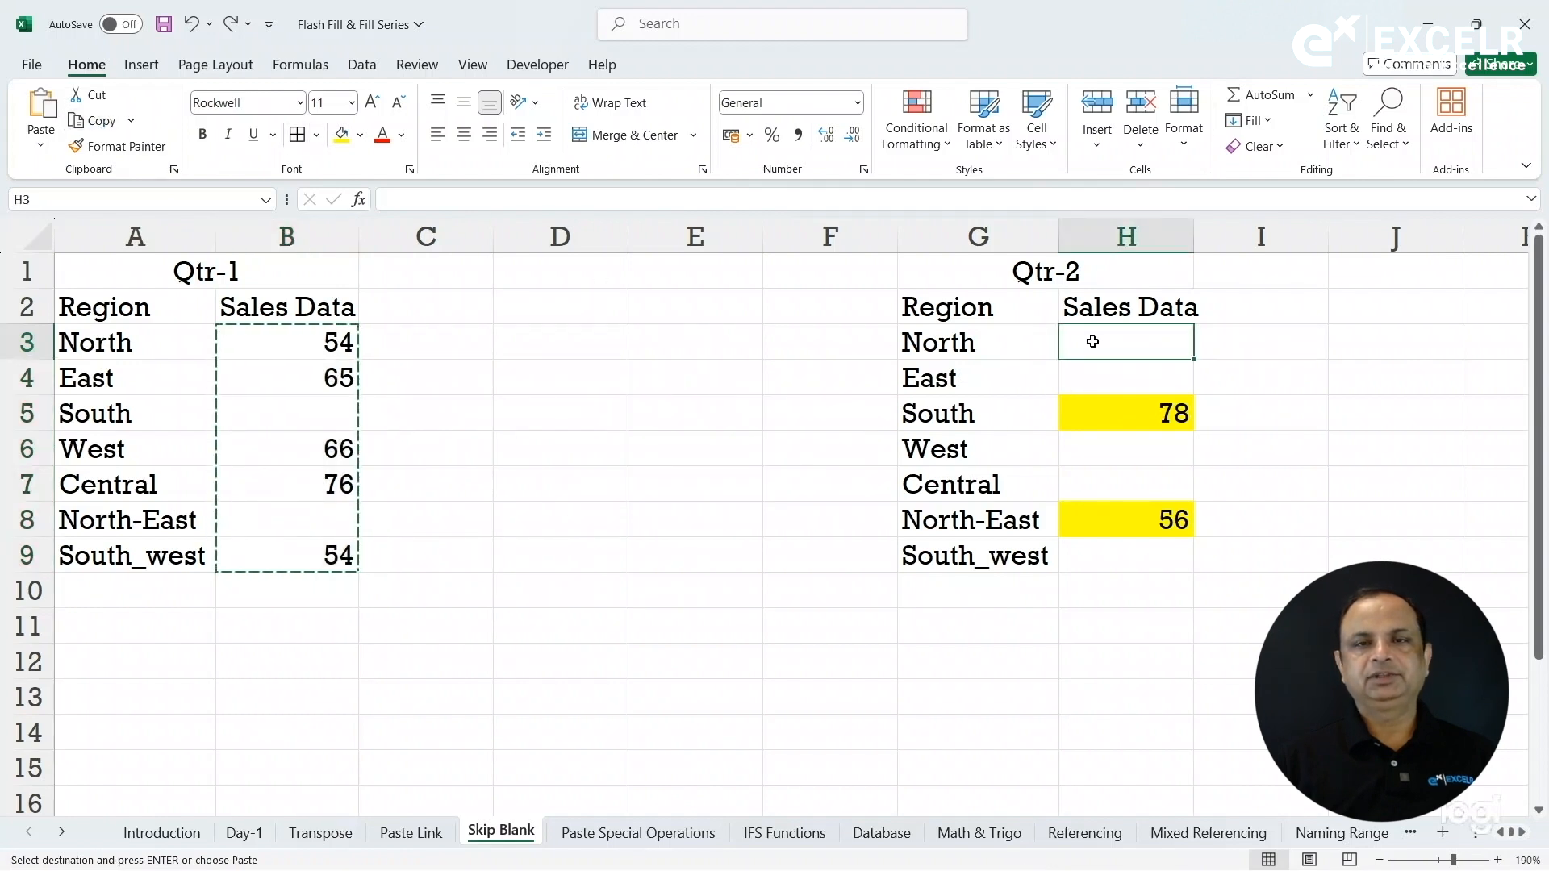
click(40, 144)
click(51, 395)
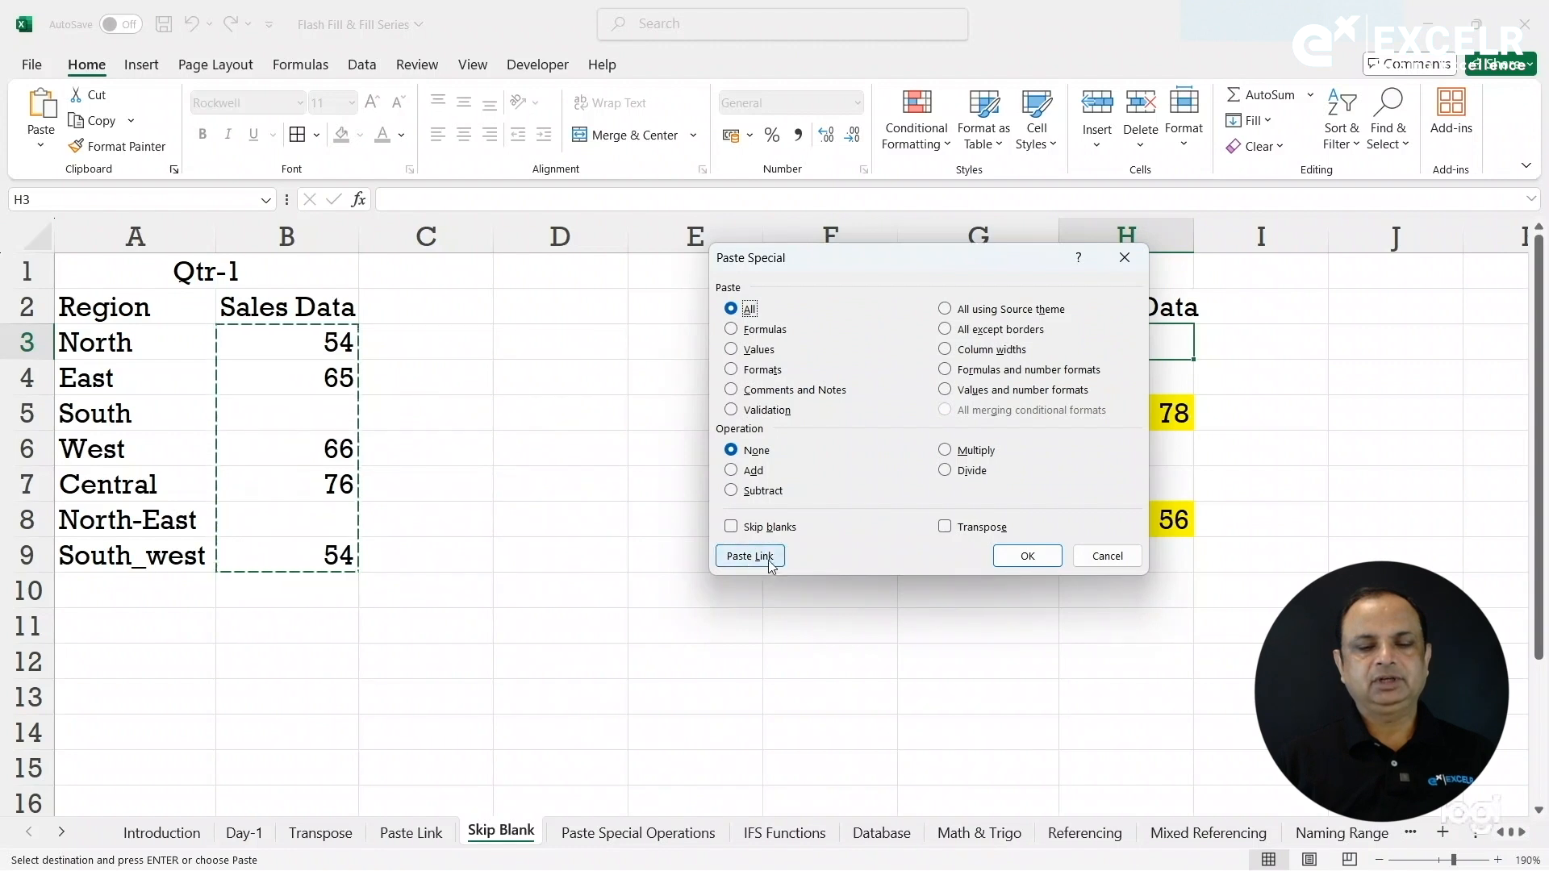
click(752, 533)
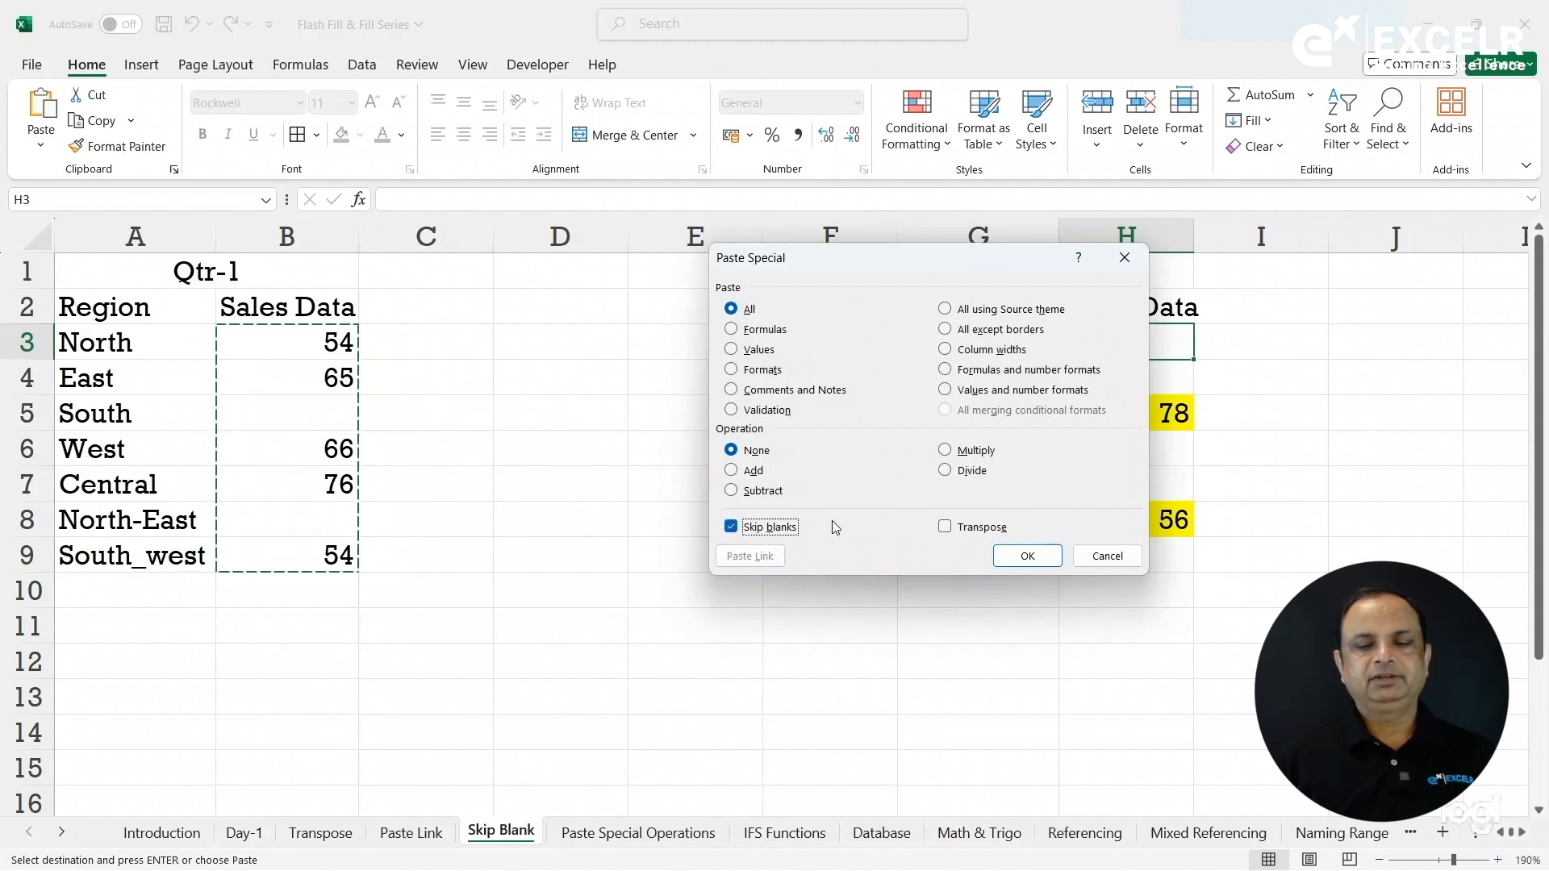
click(1027, 558)
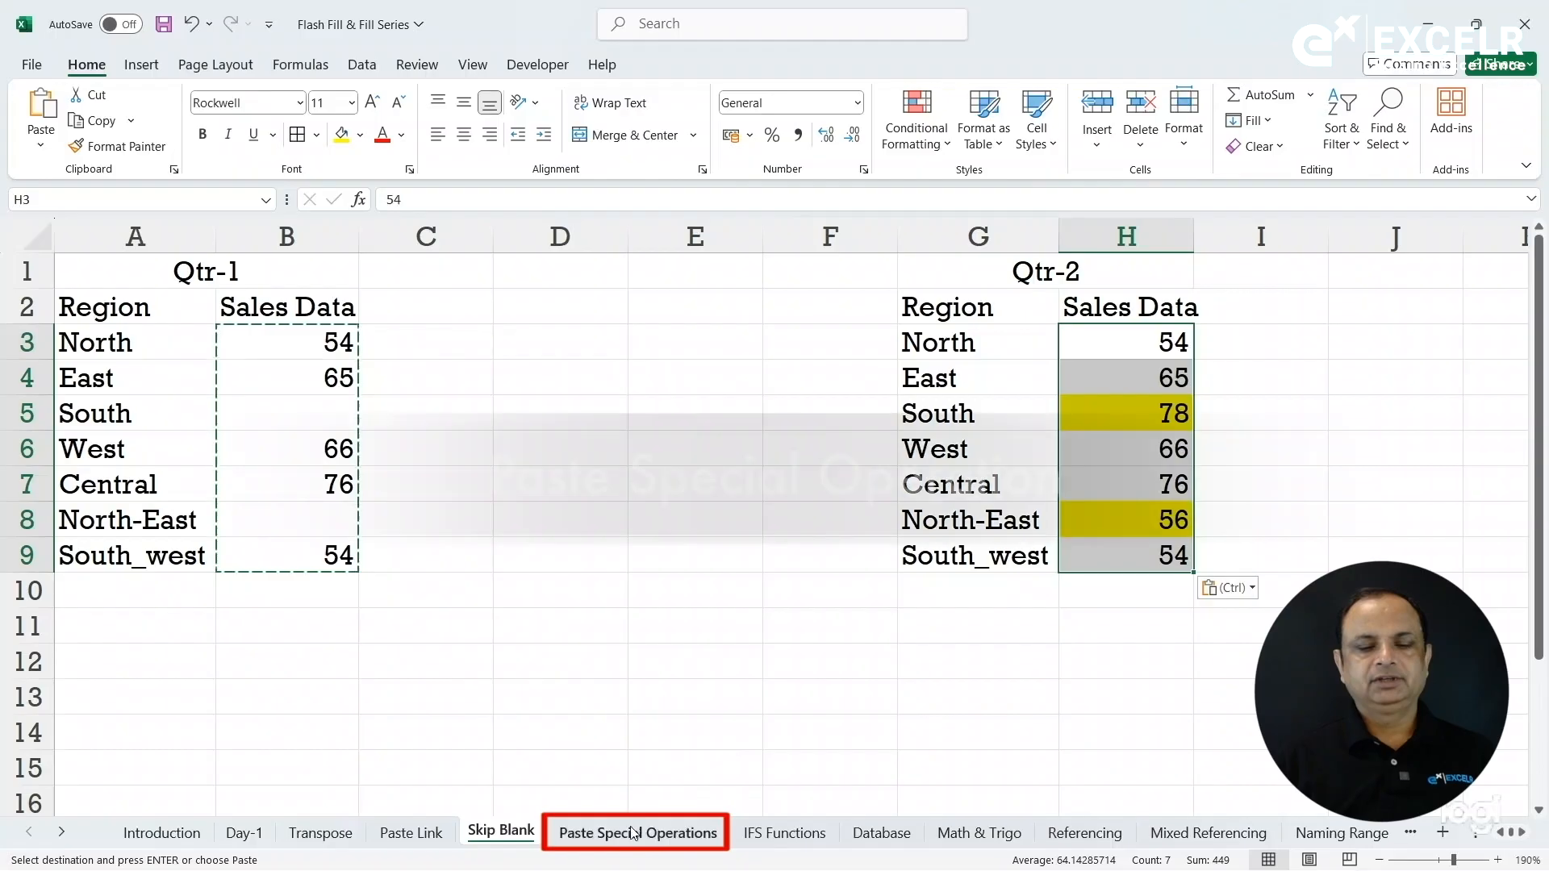
Open the Paste Special Operations sheet and select the data block A2:F12.
click(634, 833)
click(446, 367)
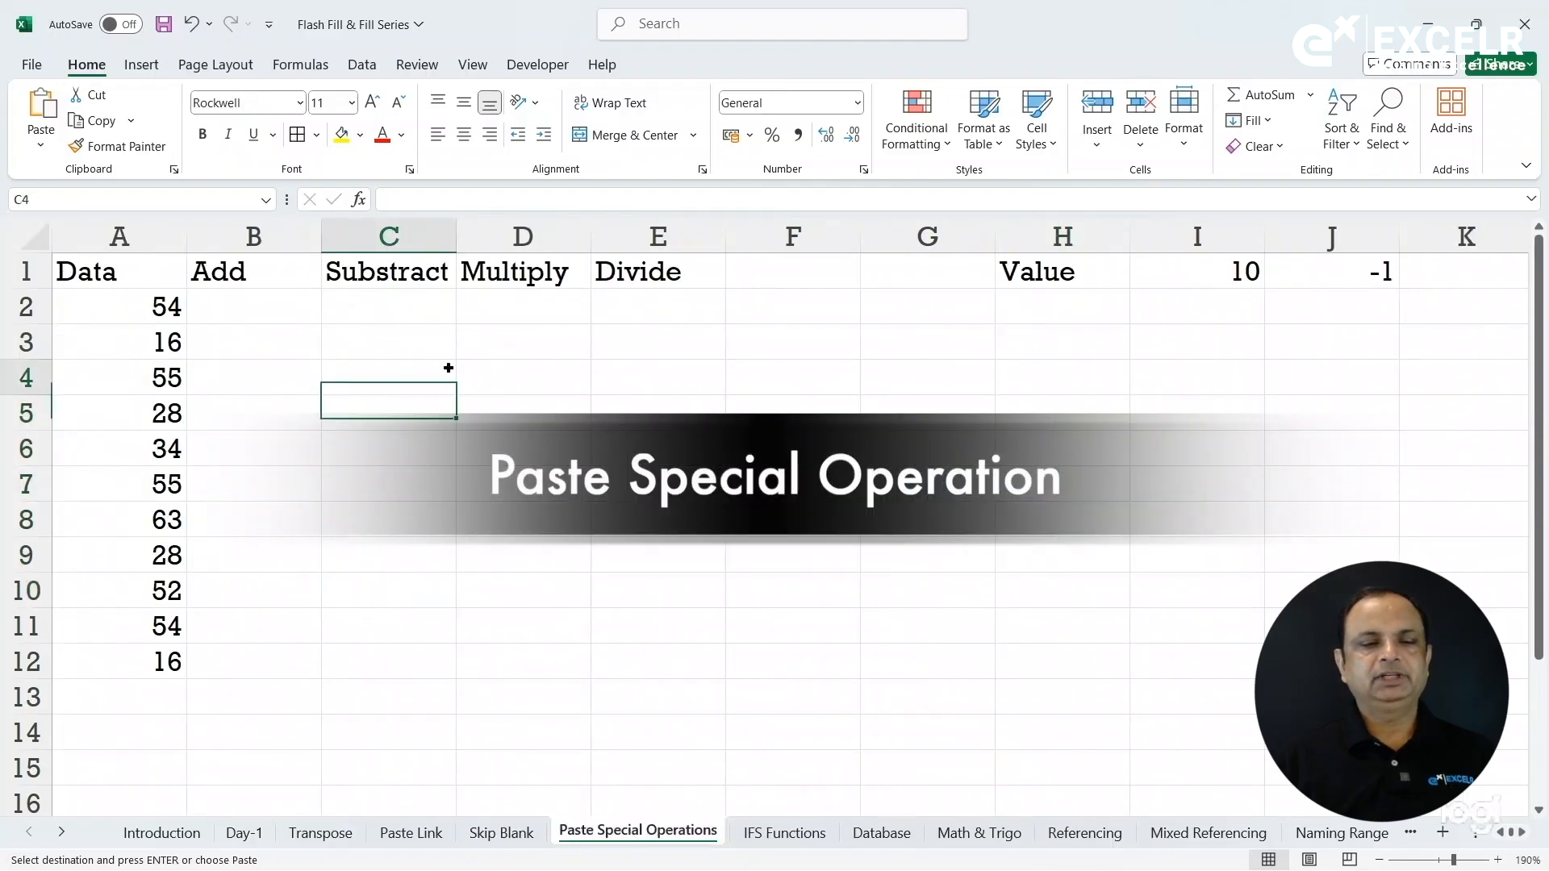
drag(114, 318, 148, 656)
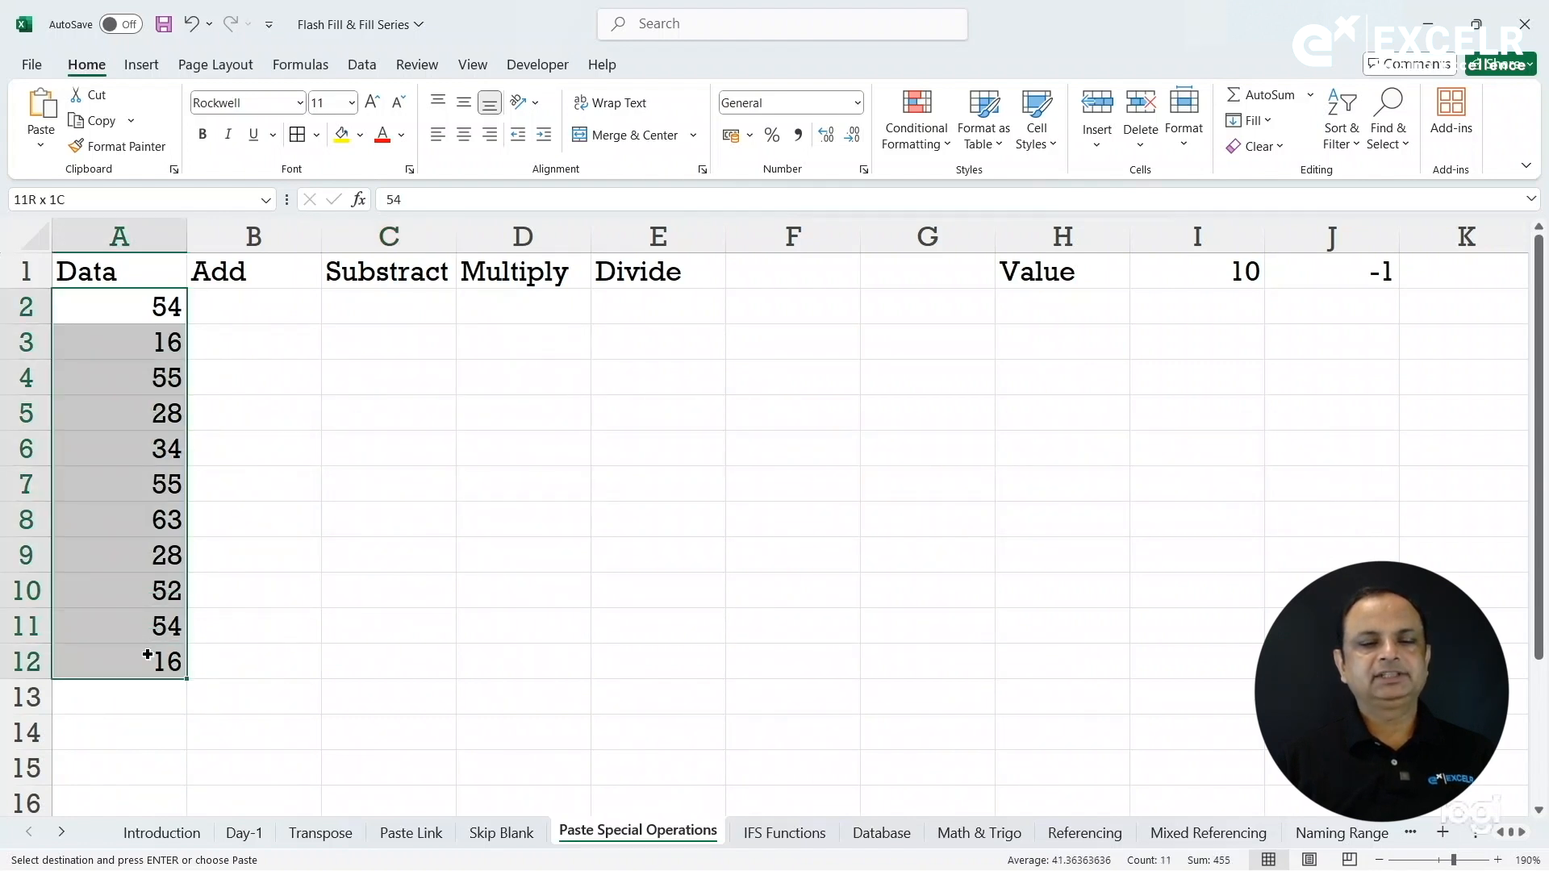
drag(147, 655, 793, 664)
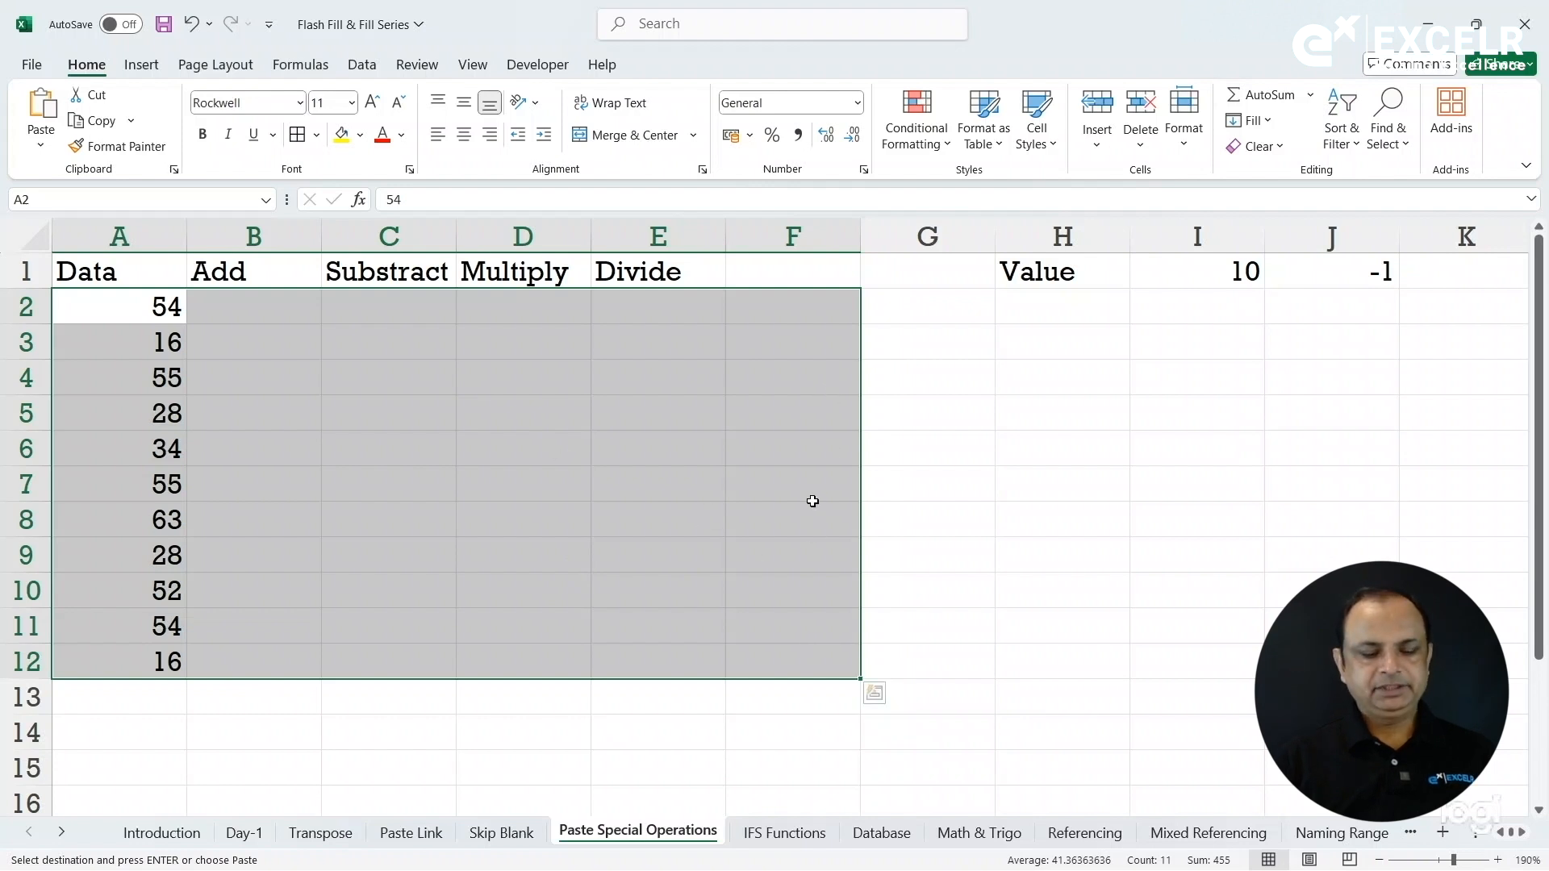
Fill the Data values 54 to 16 right into columns B through F using Fill Right.
key(ctrl+r)
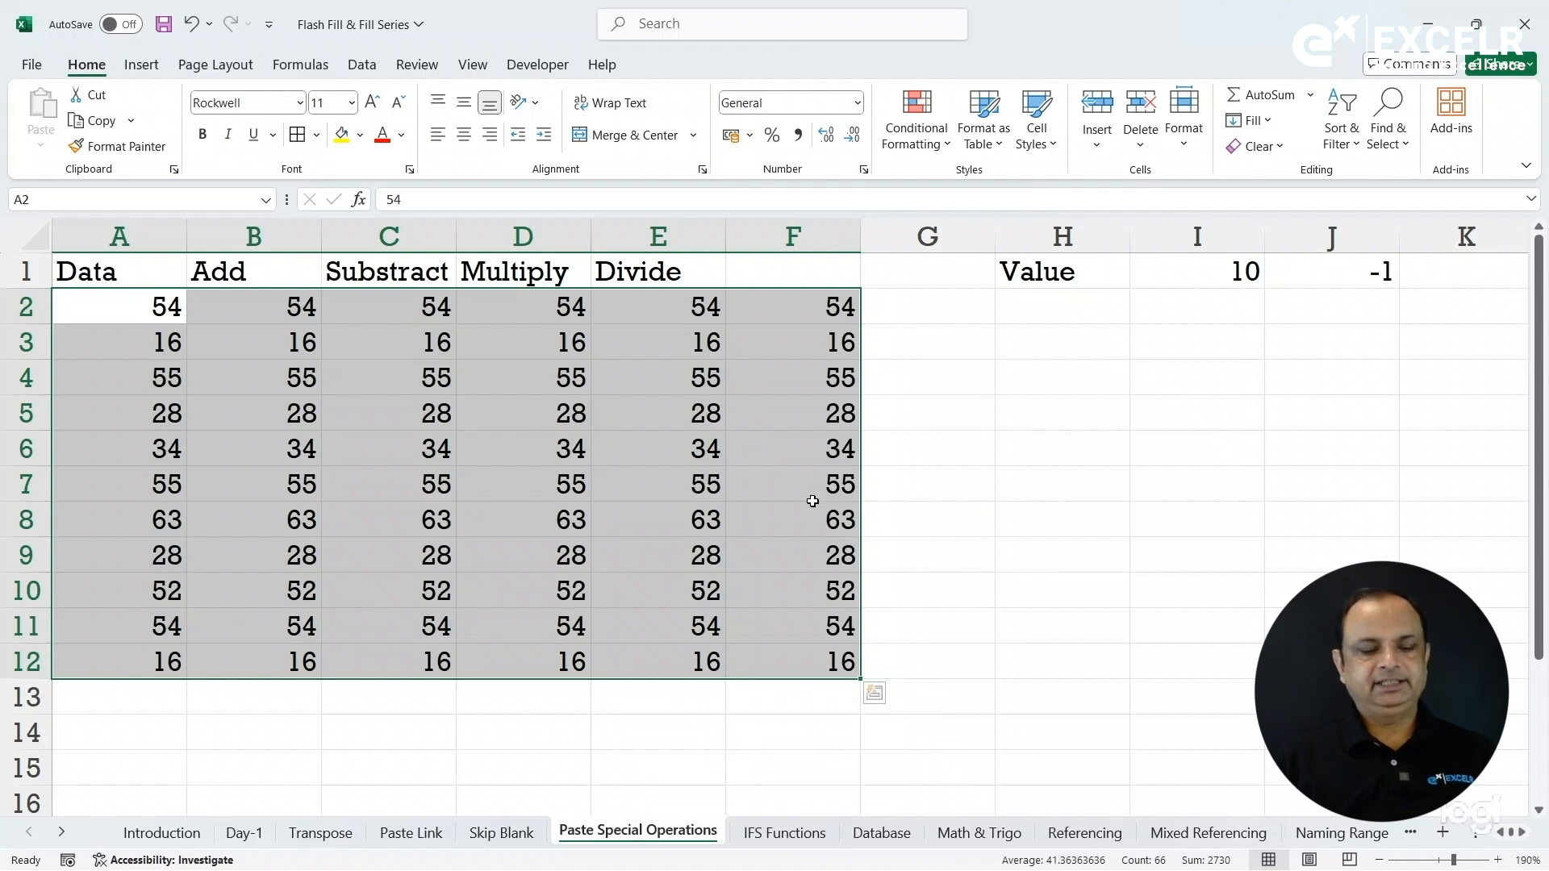
key(ctrl+c)
key(ctrl+z)
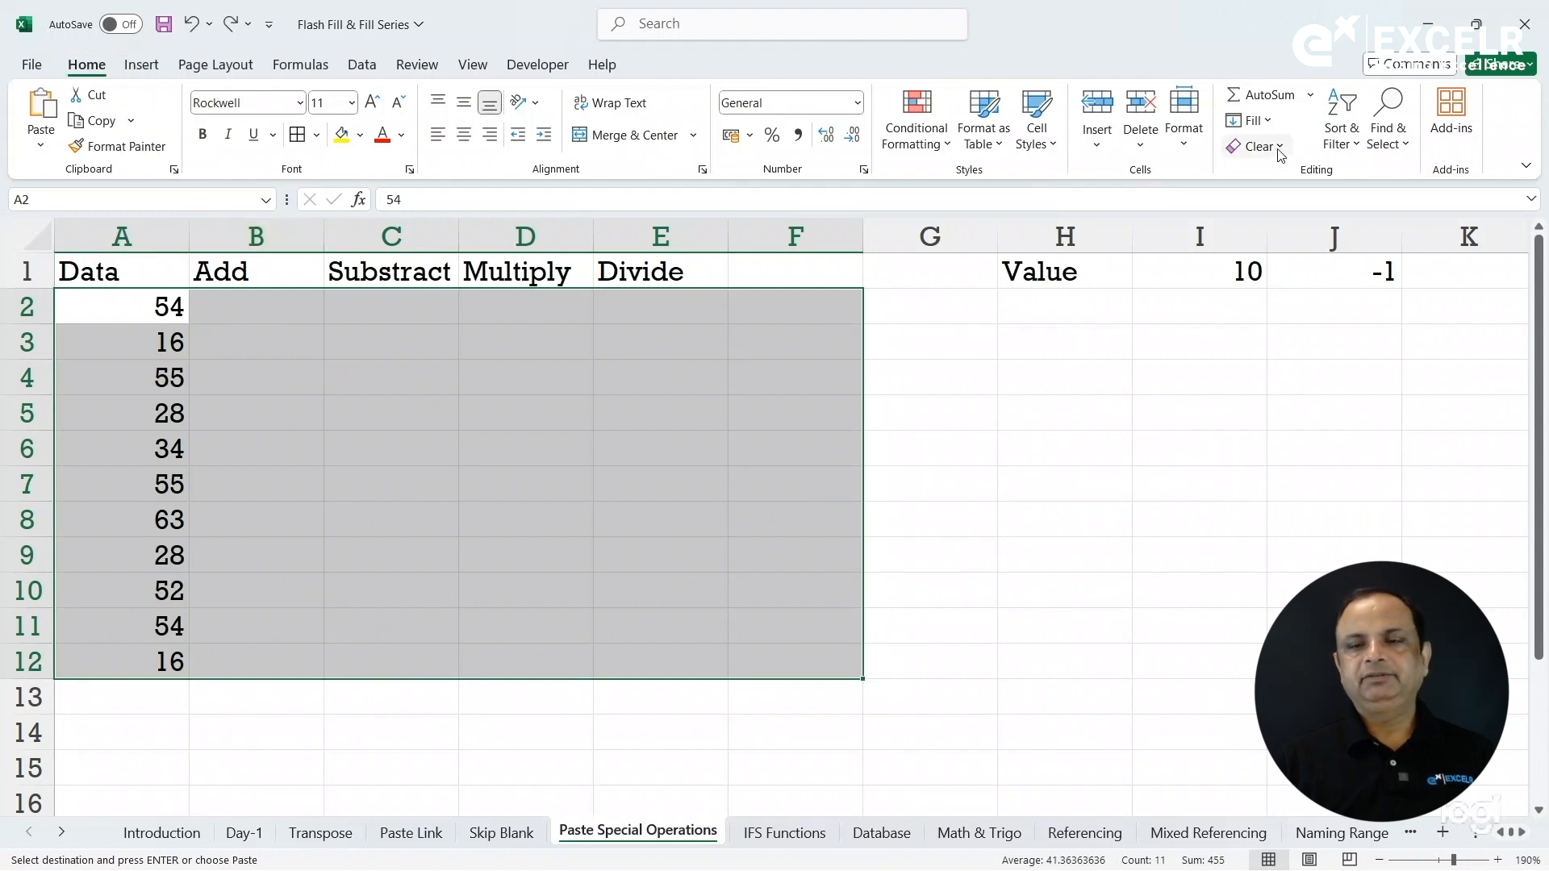
click(1270, 121)
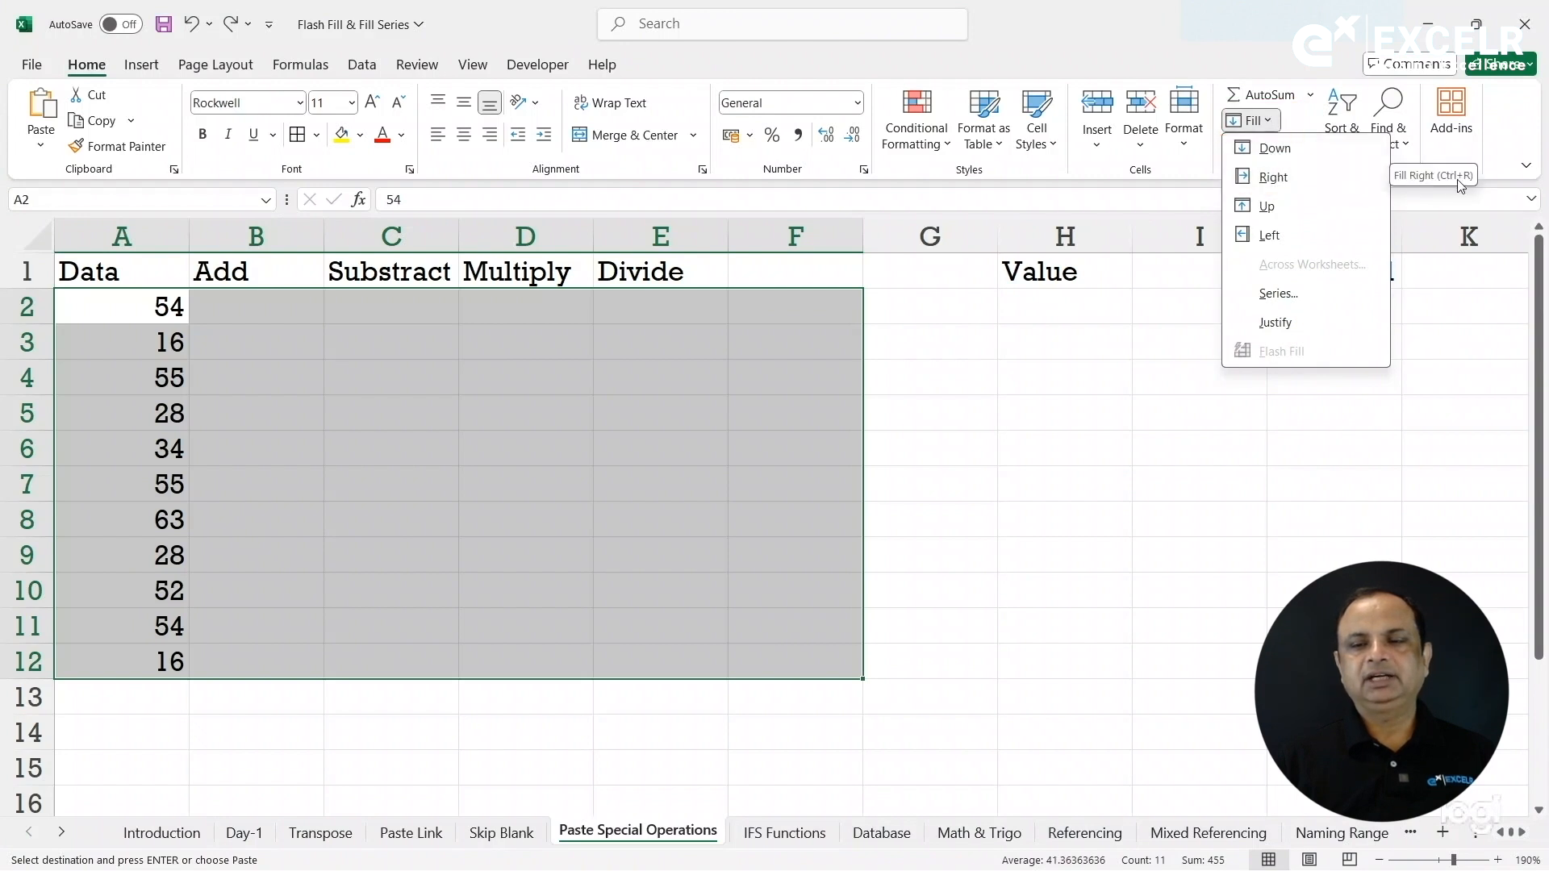
click(1331, 188)
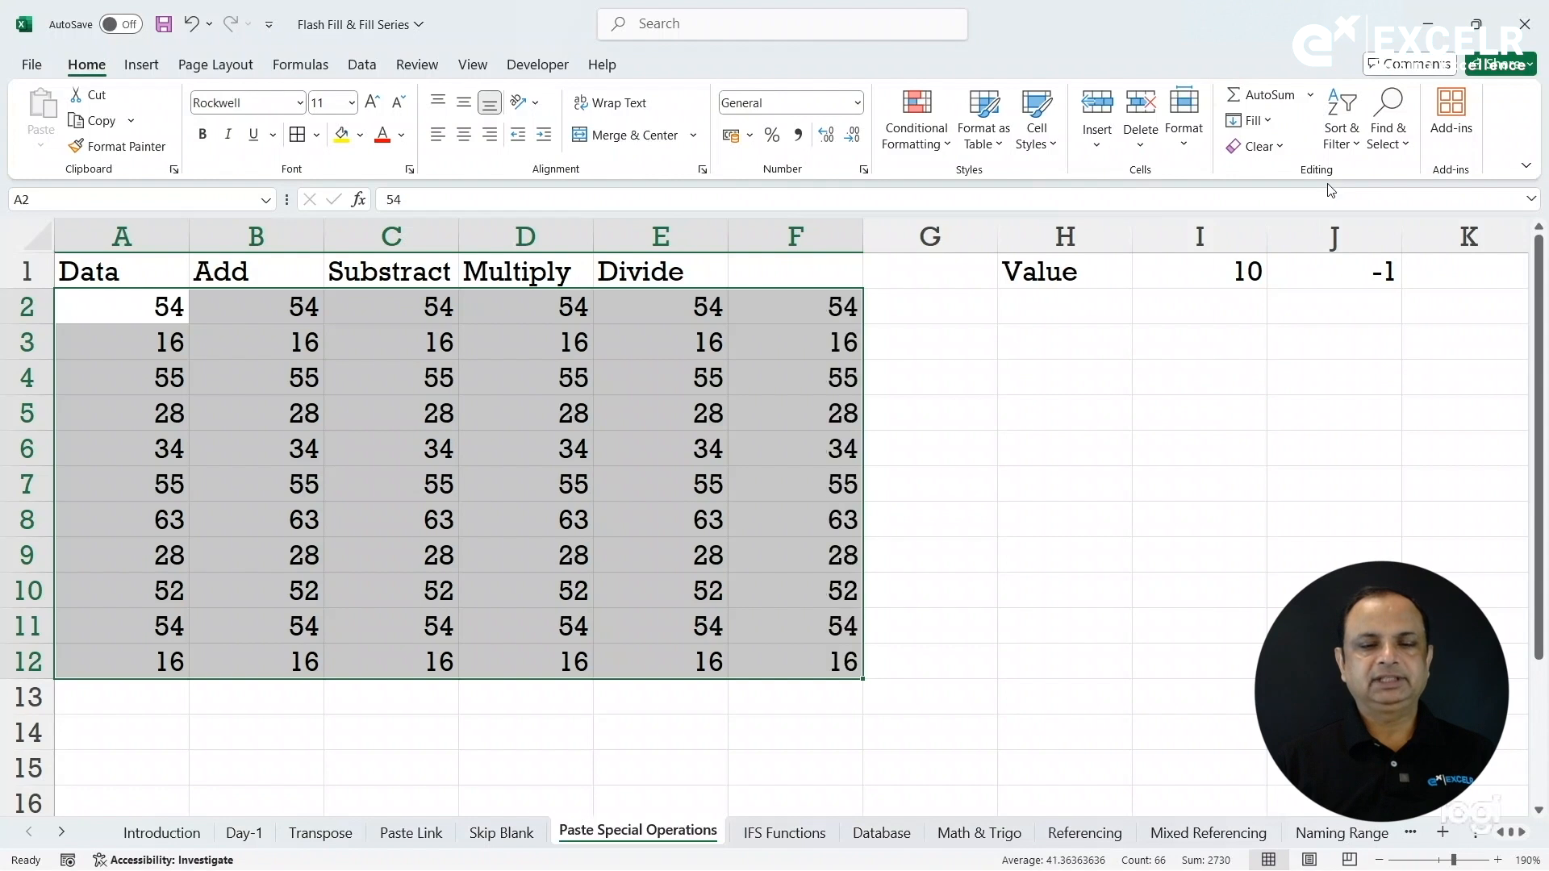
click(707, 441)
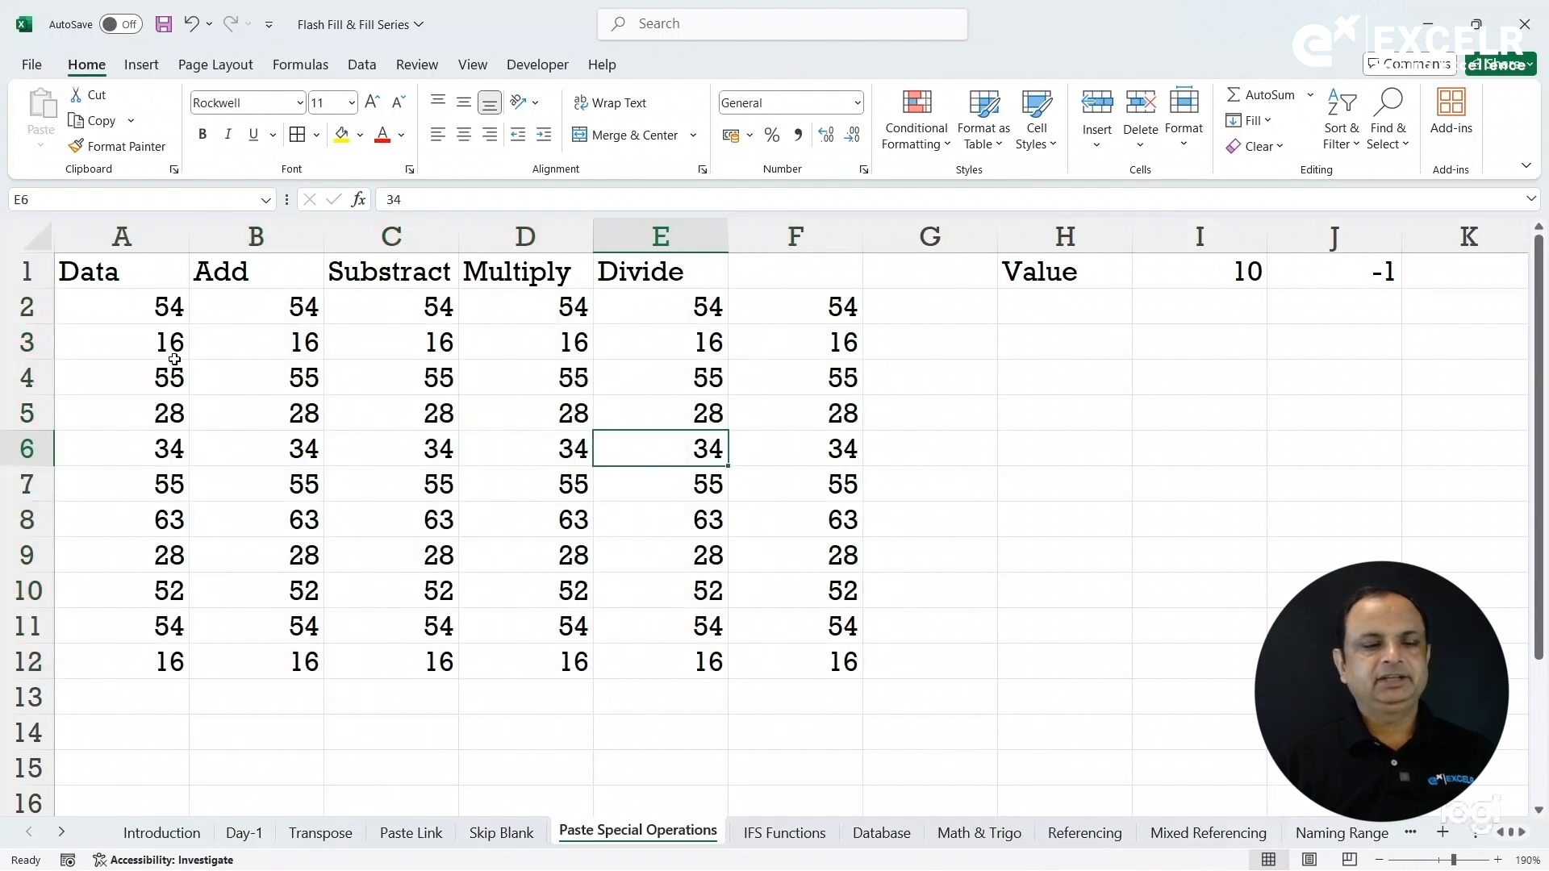
drag(166, 349, 819, 700)
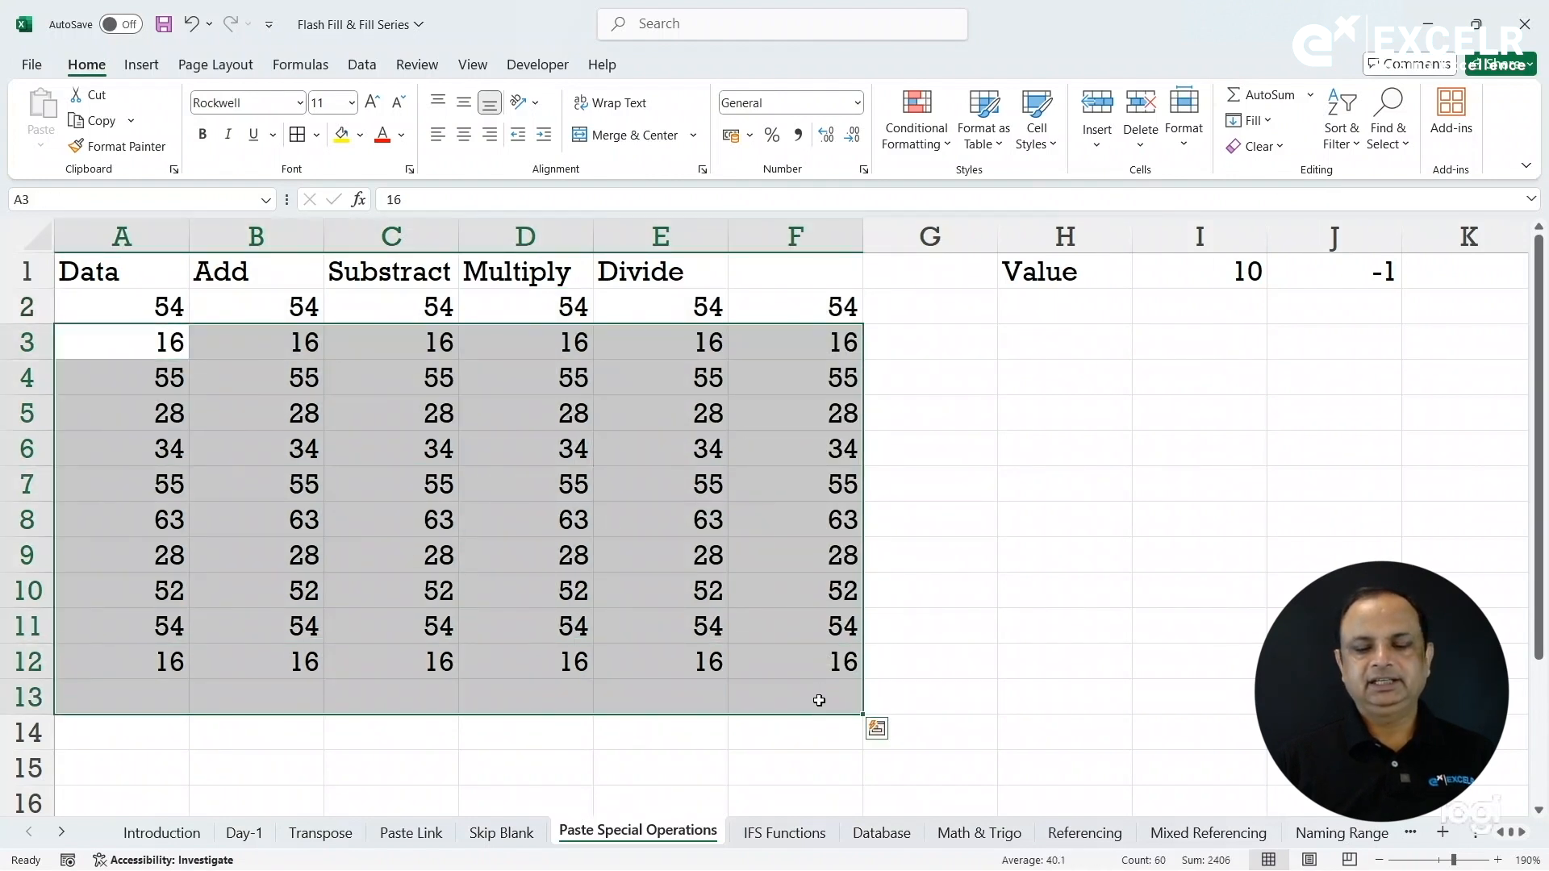
key(Delete)
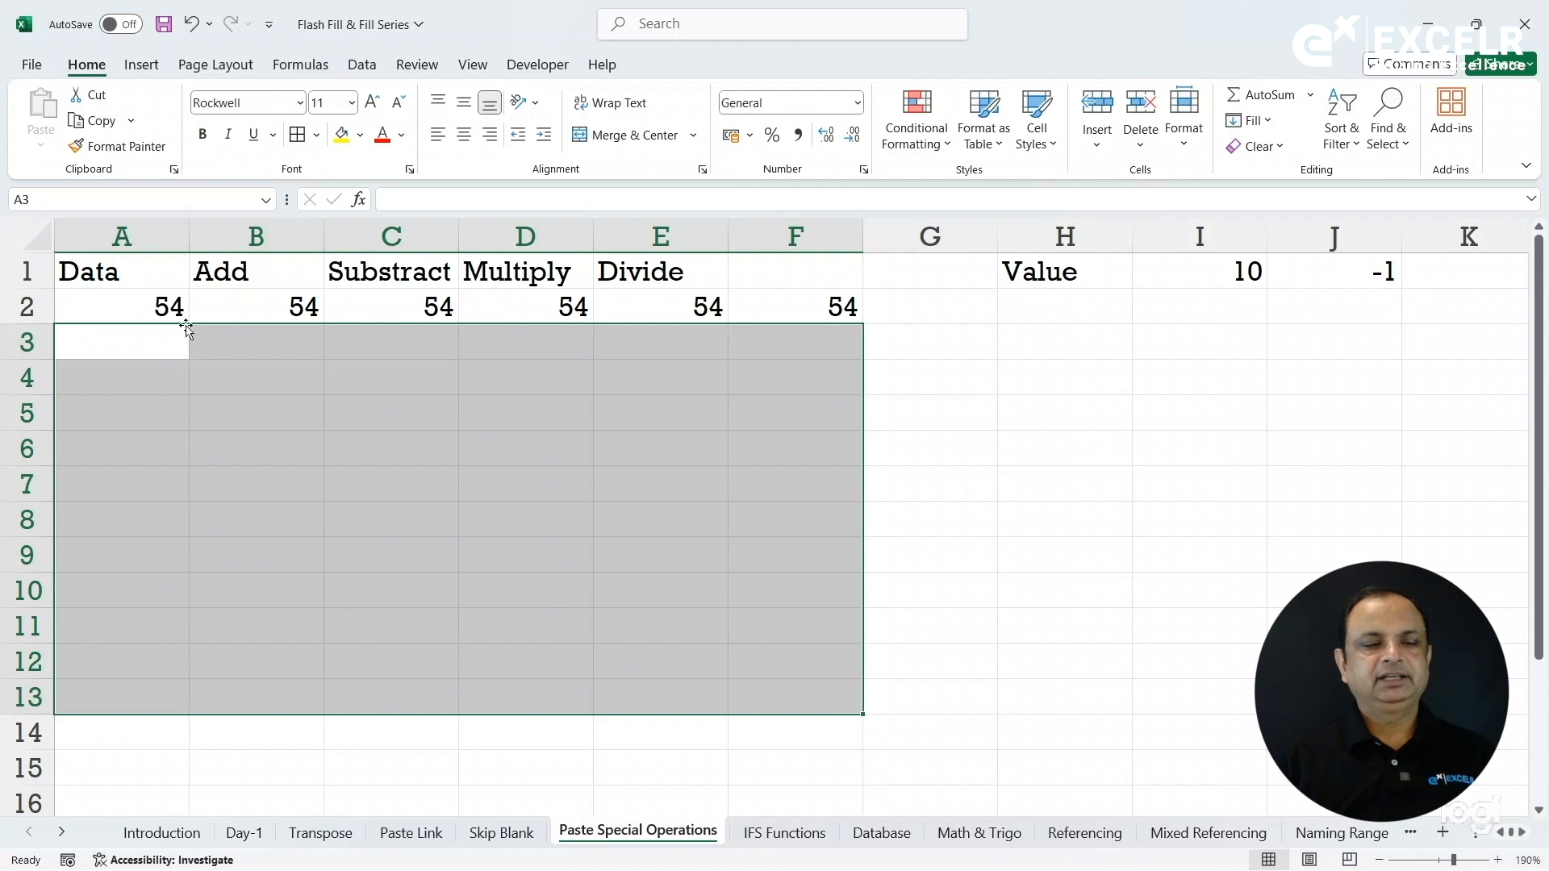
drag(165, 310, 770, 728)
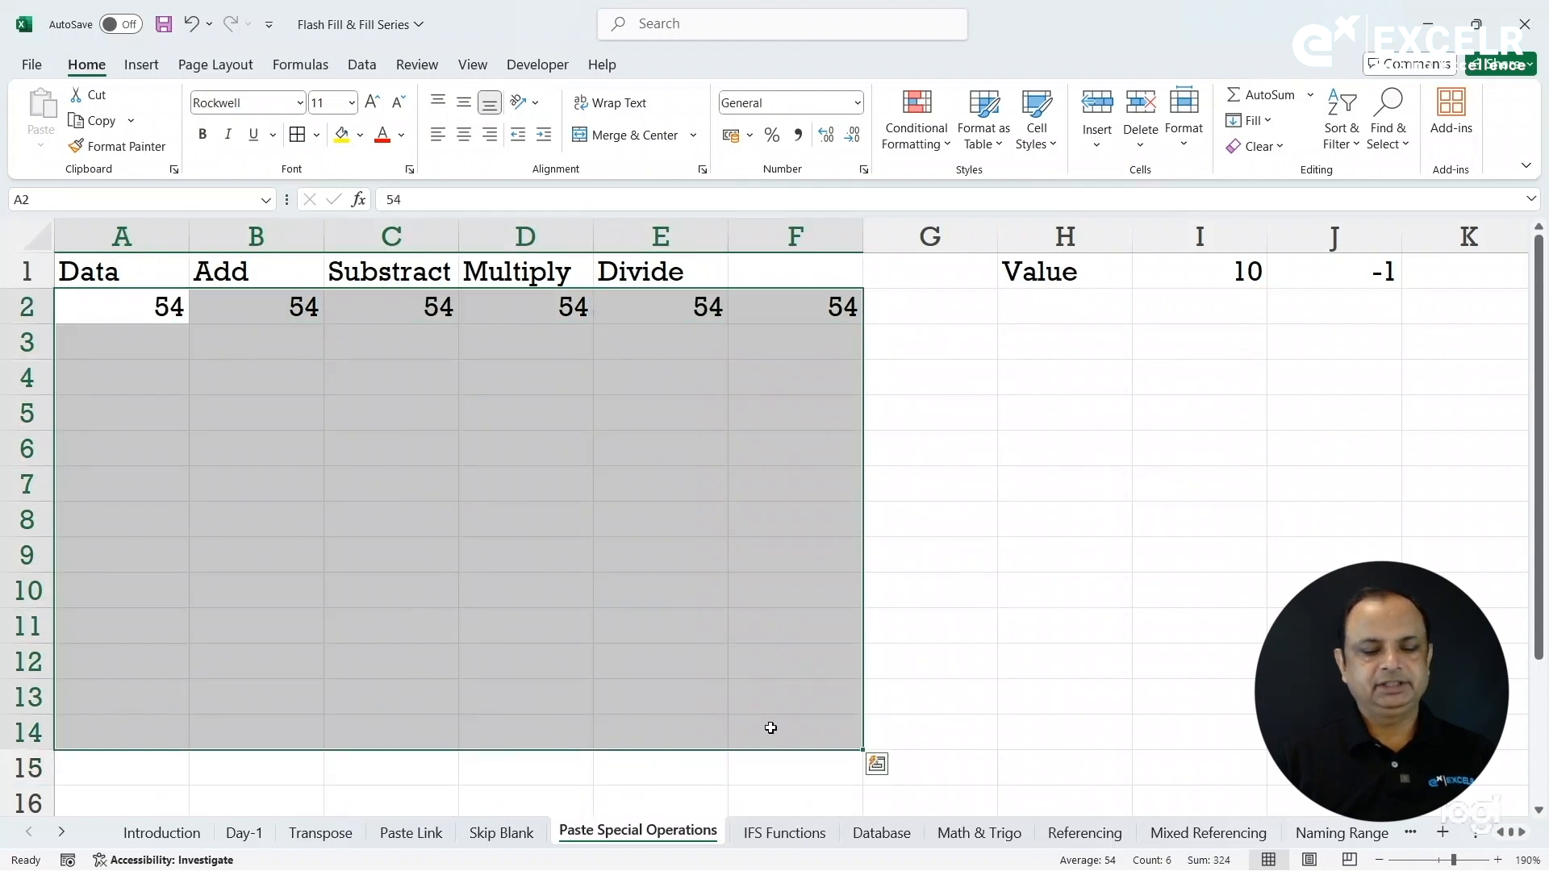
key(ctrl+d)
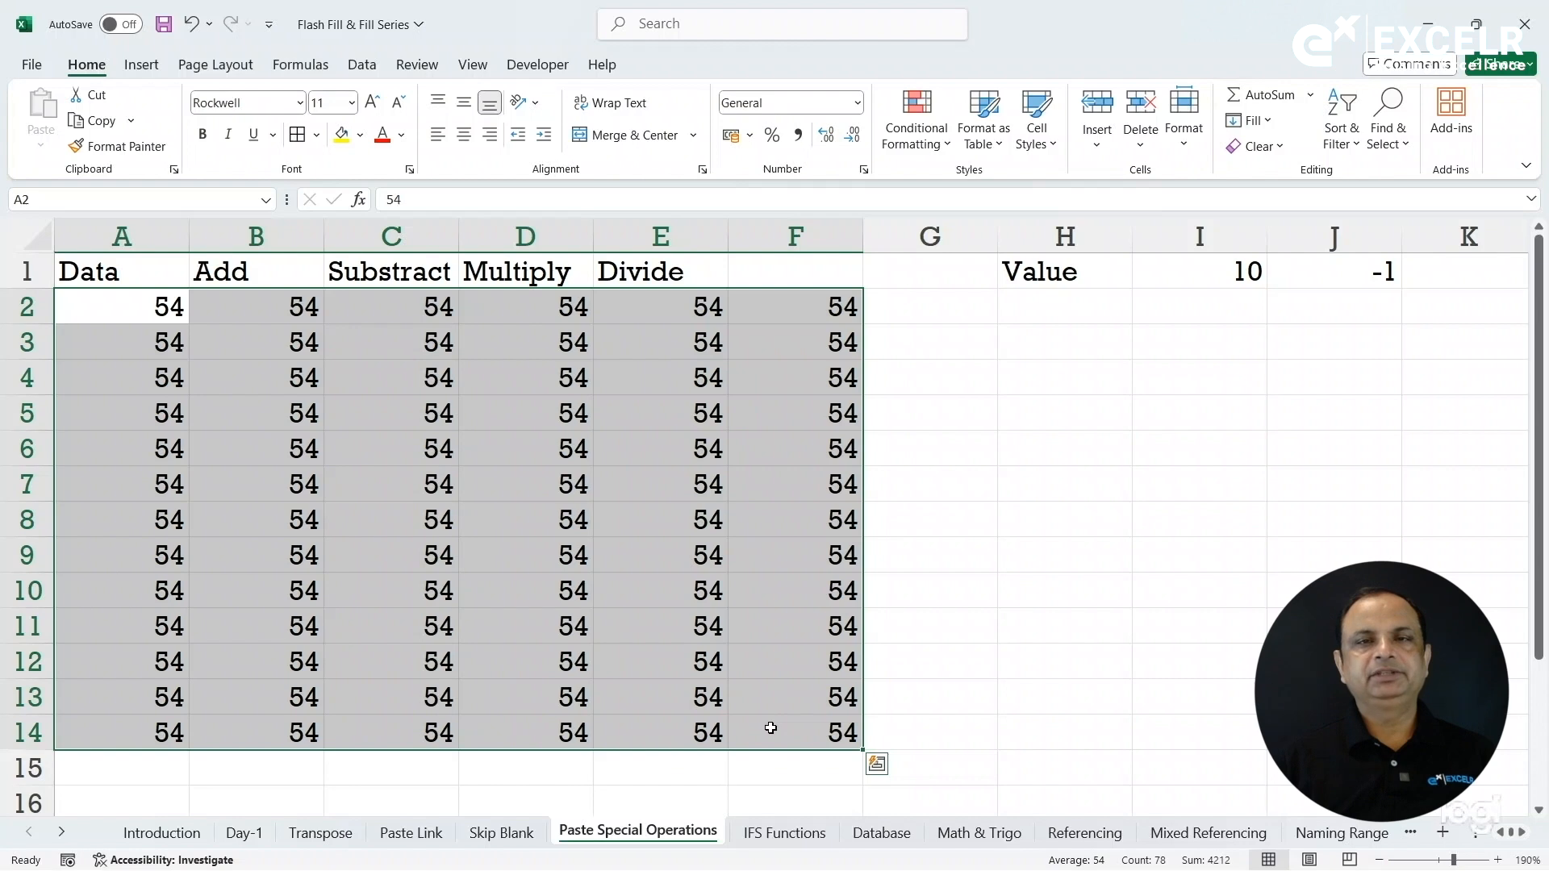
key(ctrl+r)
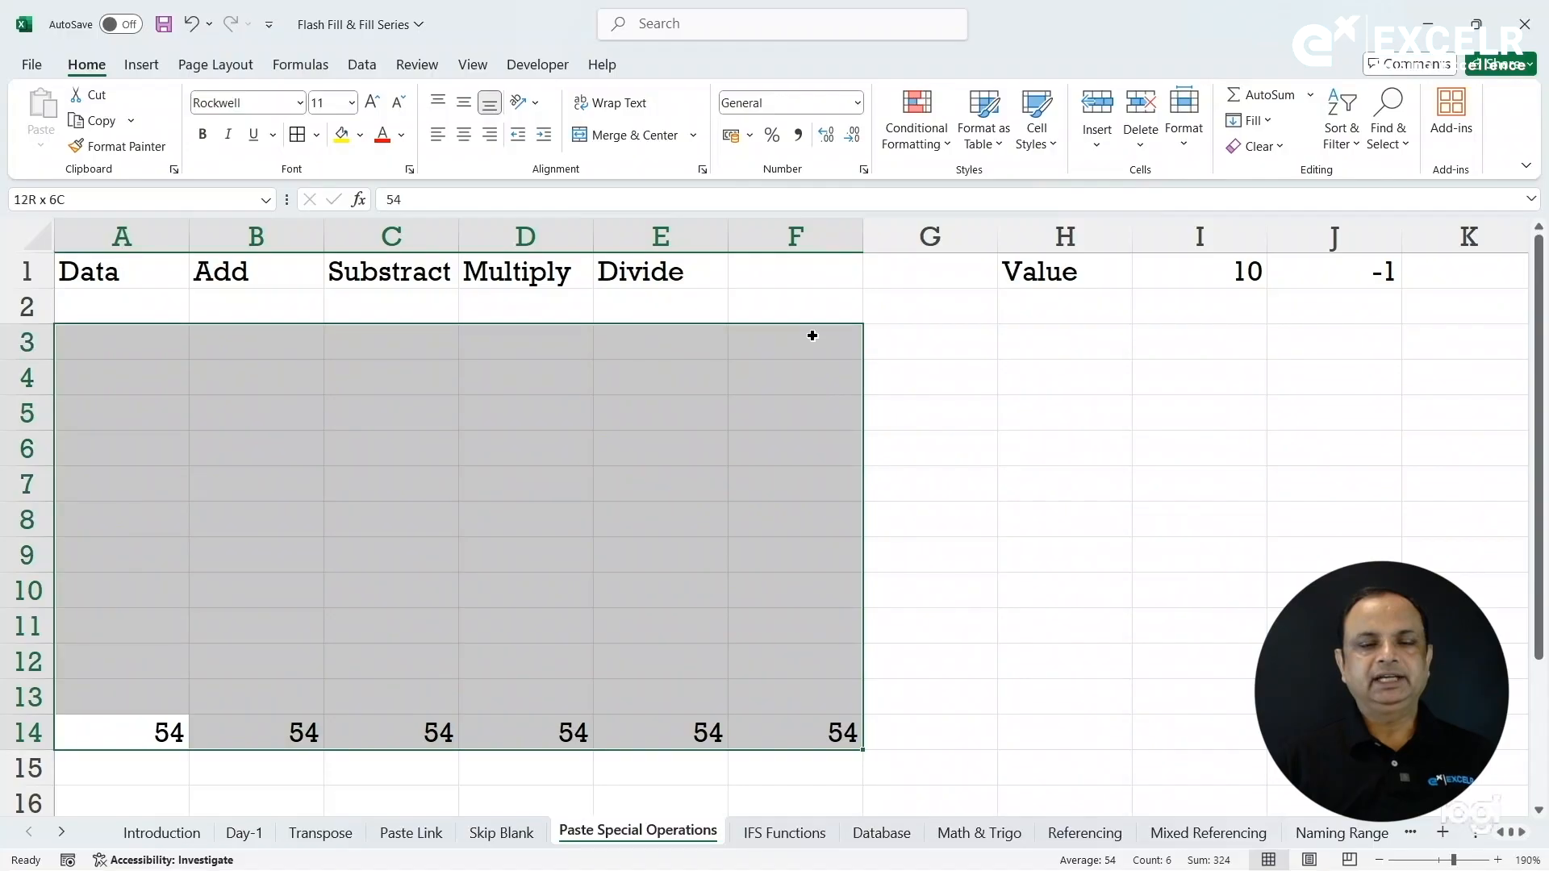
Undo the recent underline and fill changes on block A2:F14 to recover earlier values.
drag(812, 335, 813, 302)
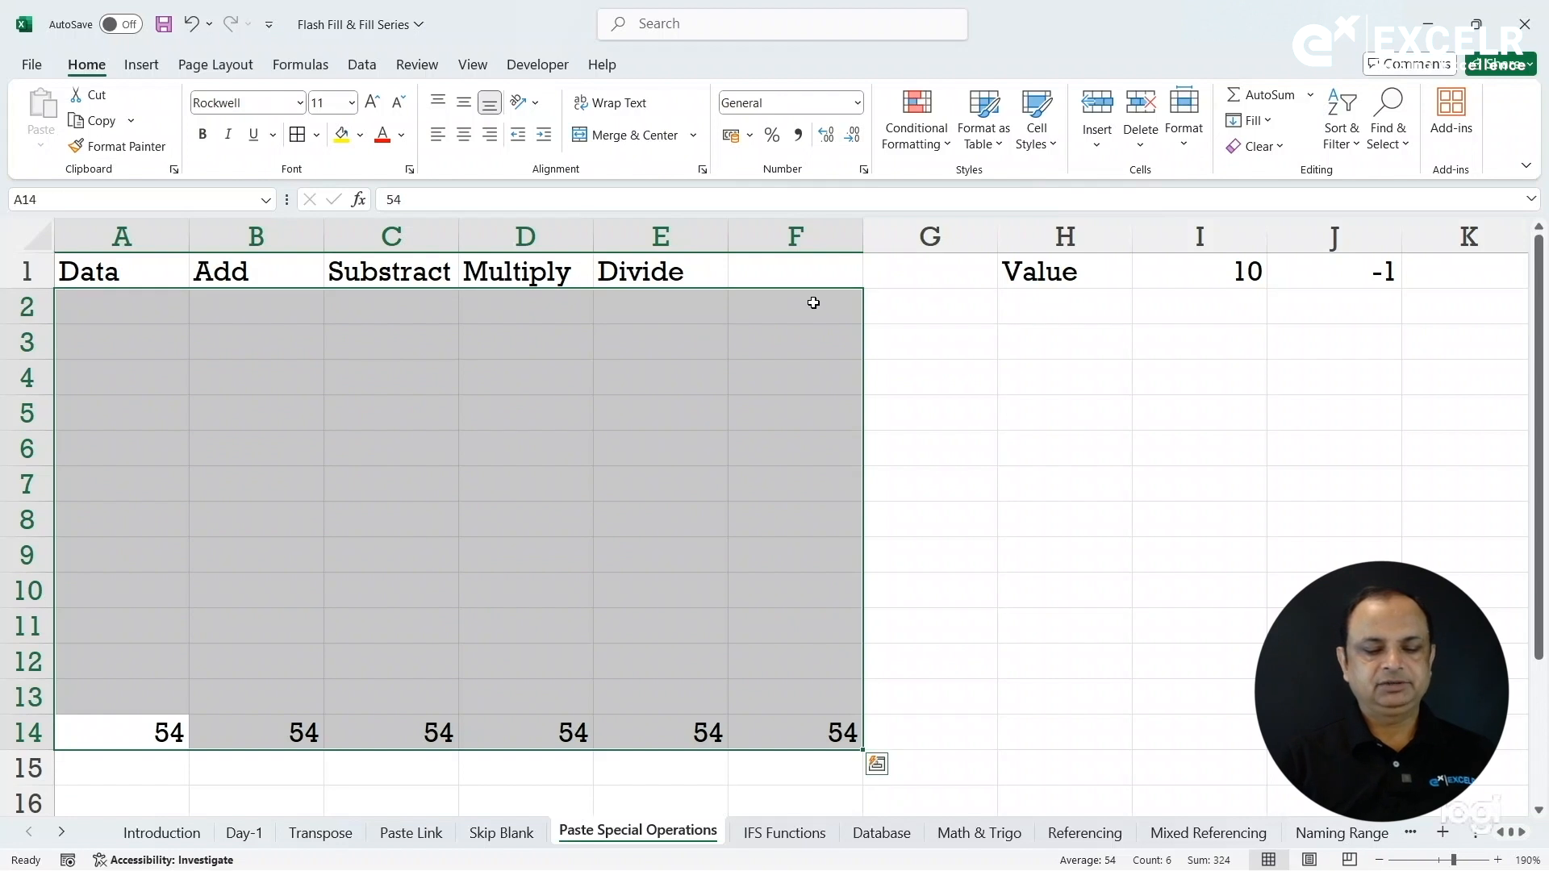
key(ctrl+u)
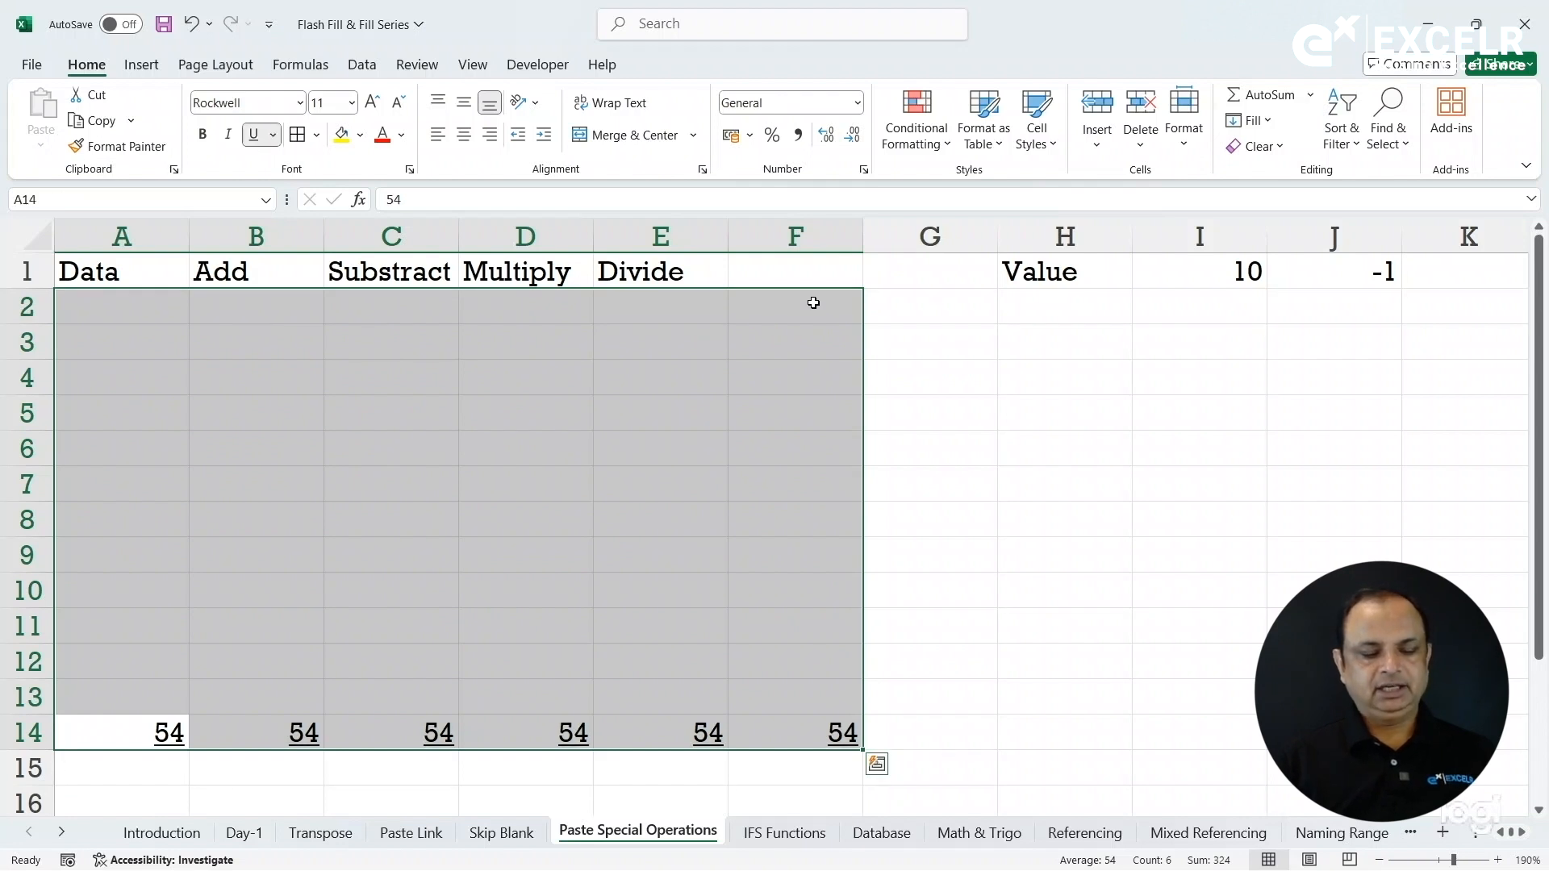
key(ctrl+u)
key(ctrl+l)
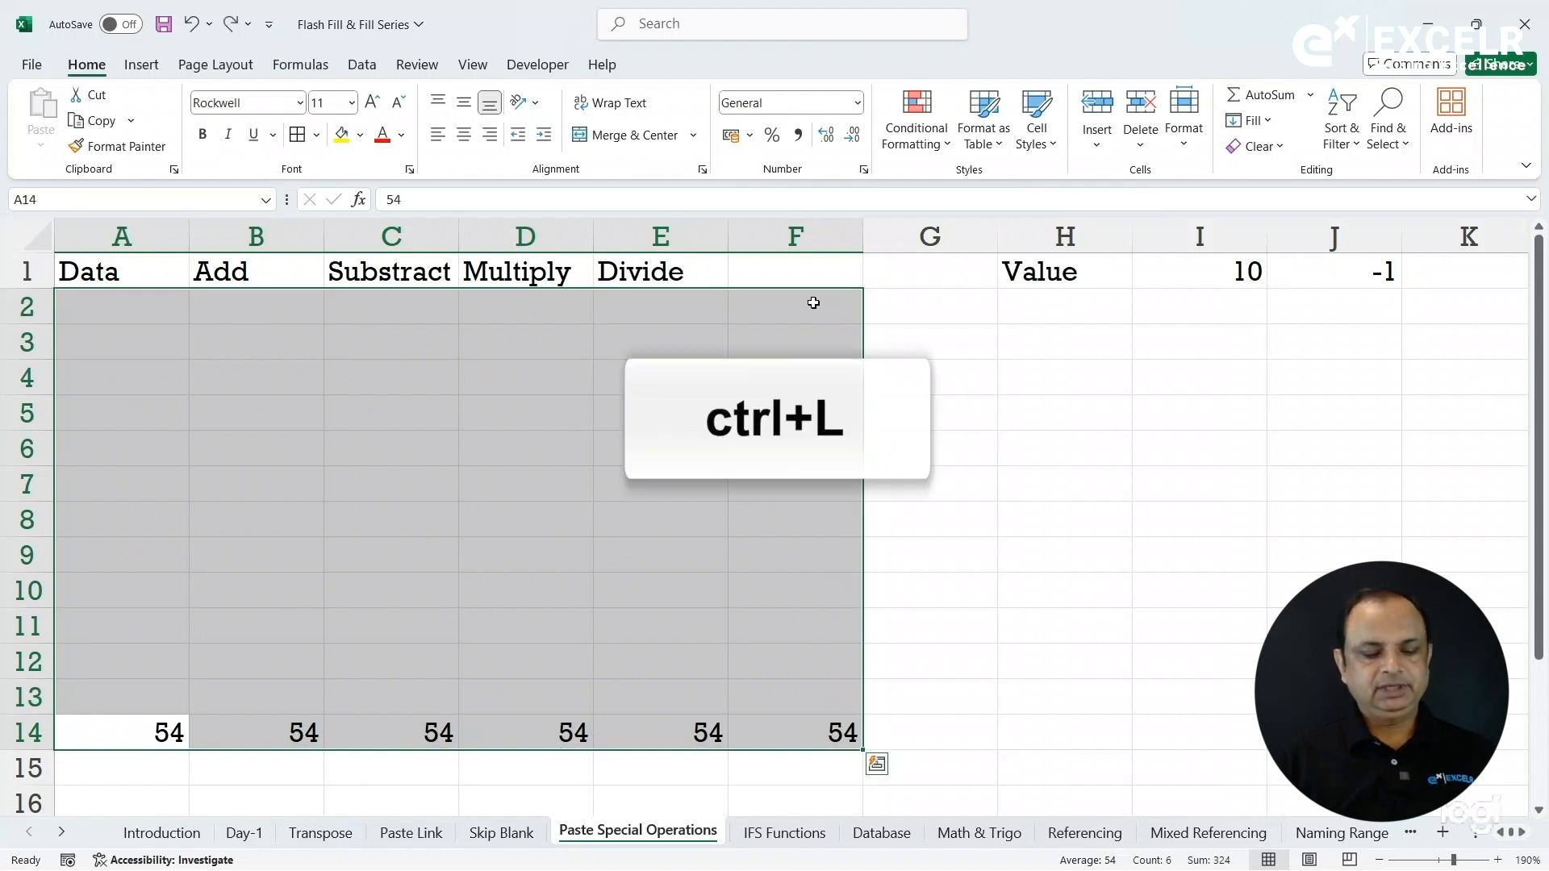
key(ctrl+e)
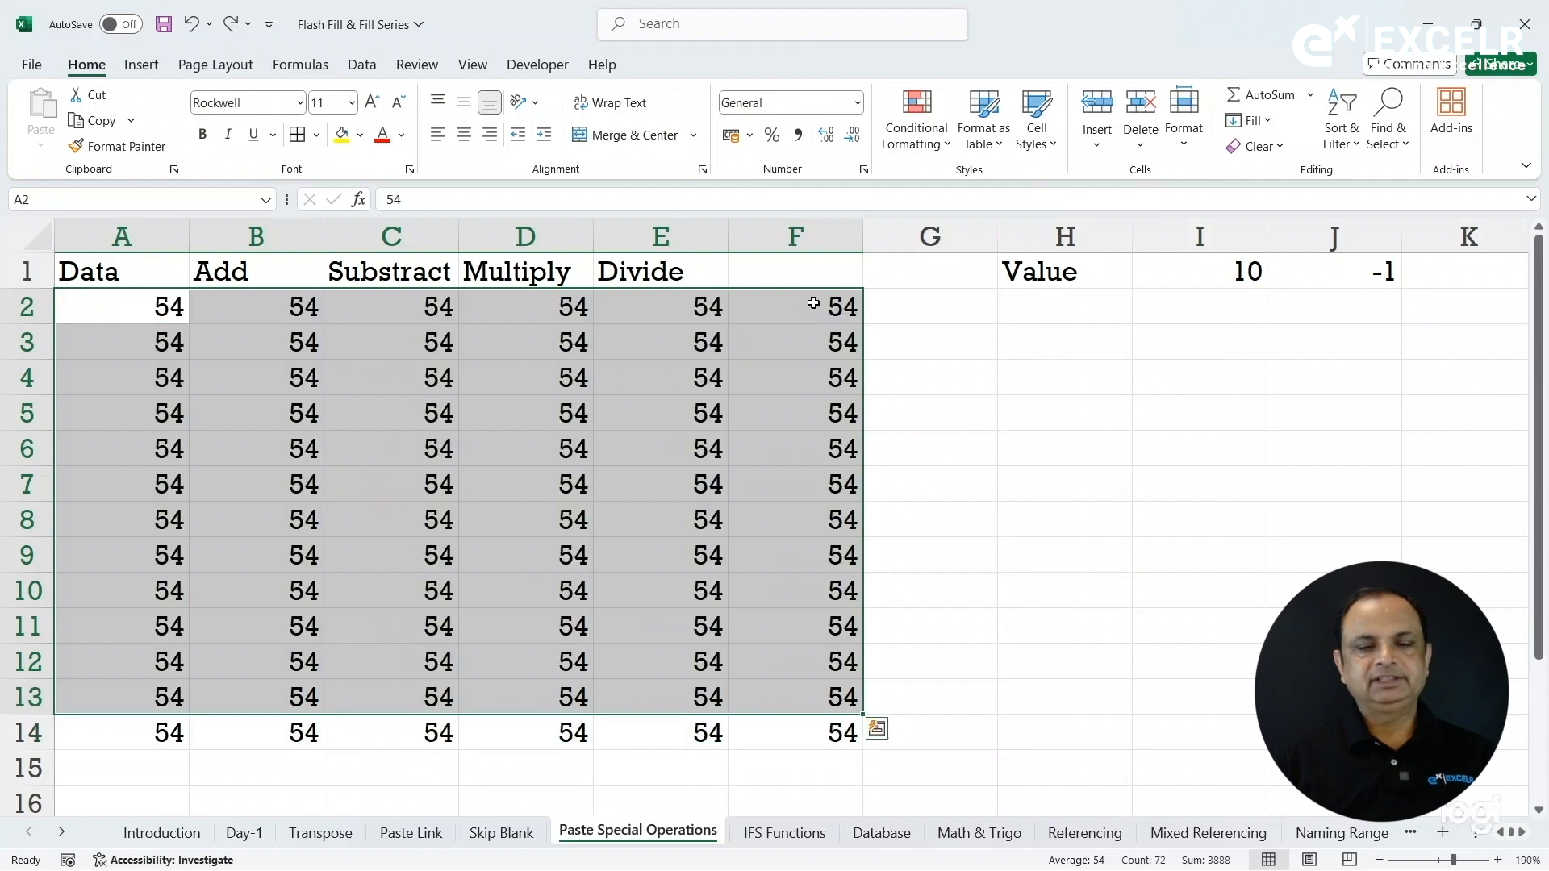
key(ctrl+z)
key(ctrl+z)
key(ctrl+z)
key(ctrl+z)
key(ctrl+z)
key(ctrl+z)
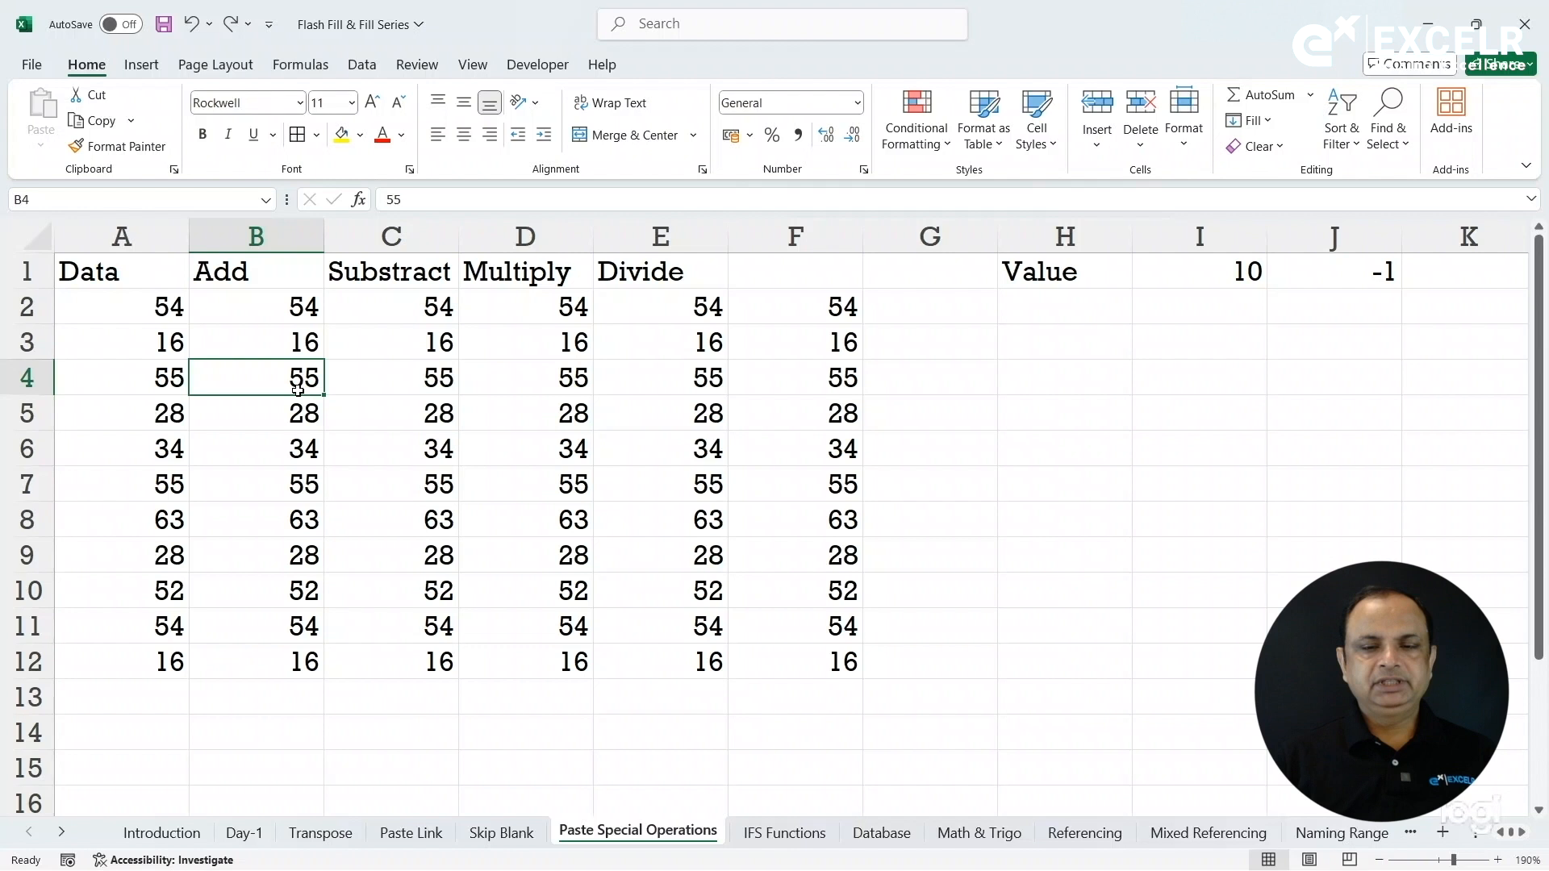
click(905, 317)
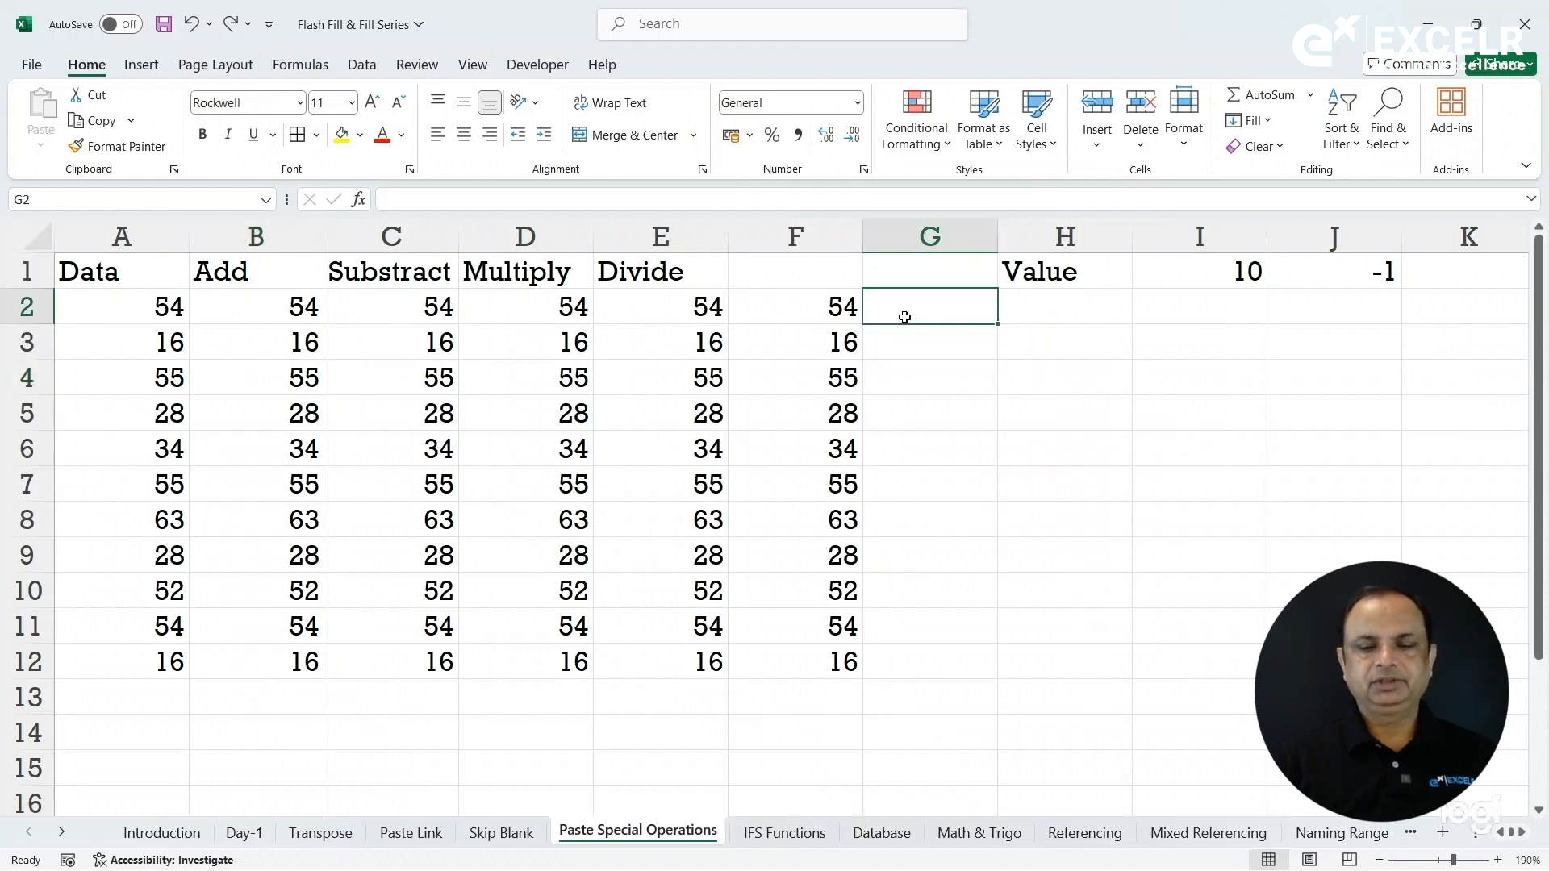
text(=)
click(237, 306)
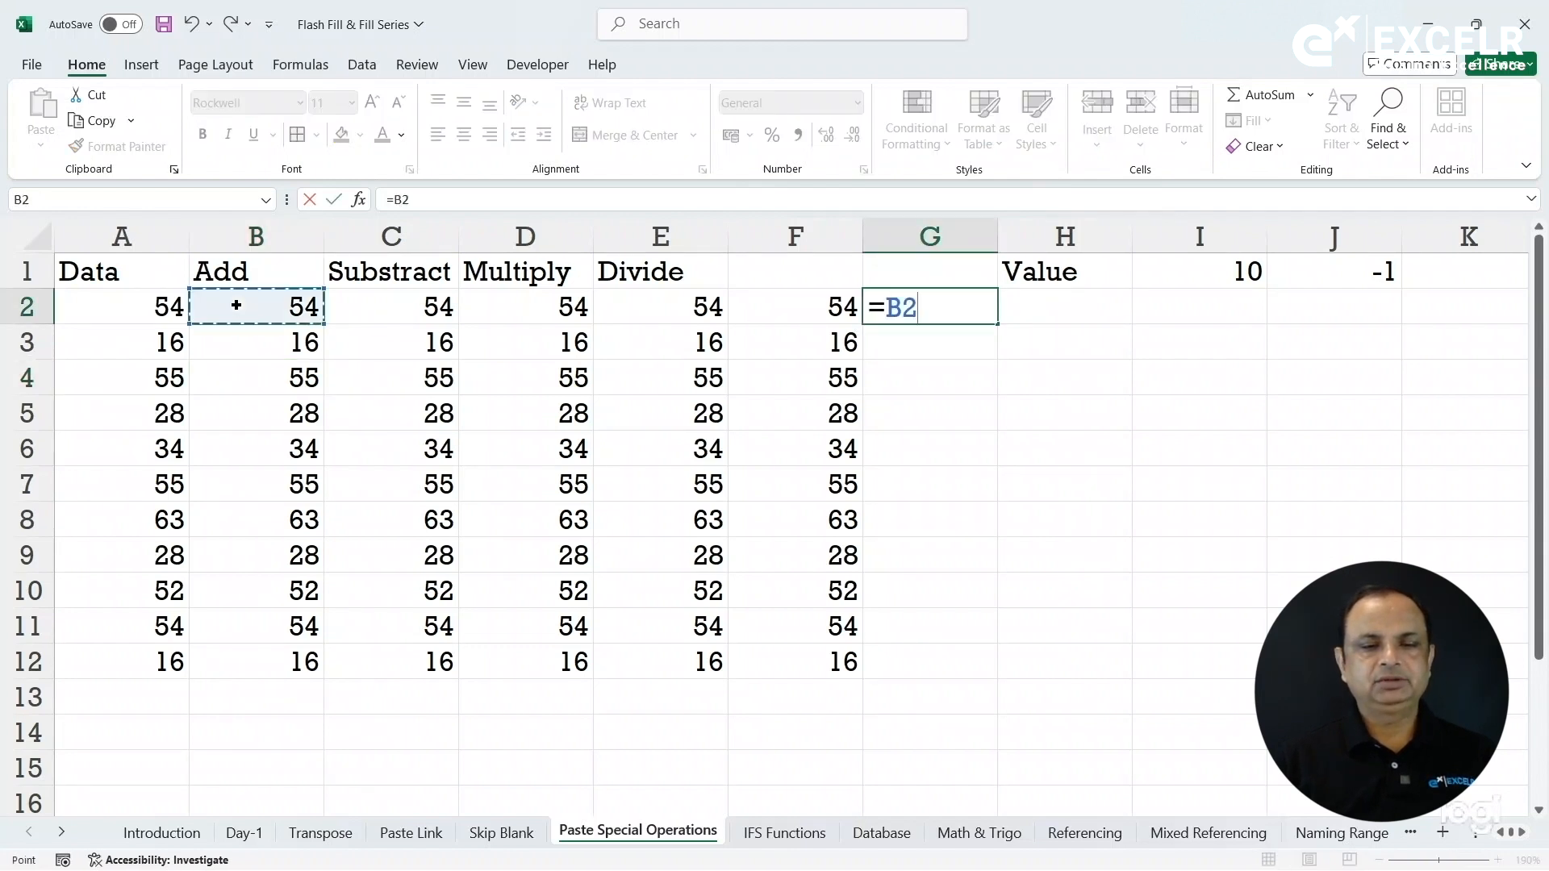
text(+)
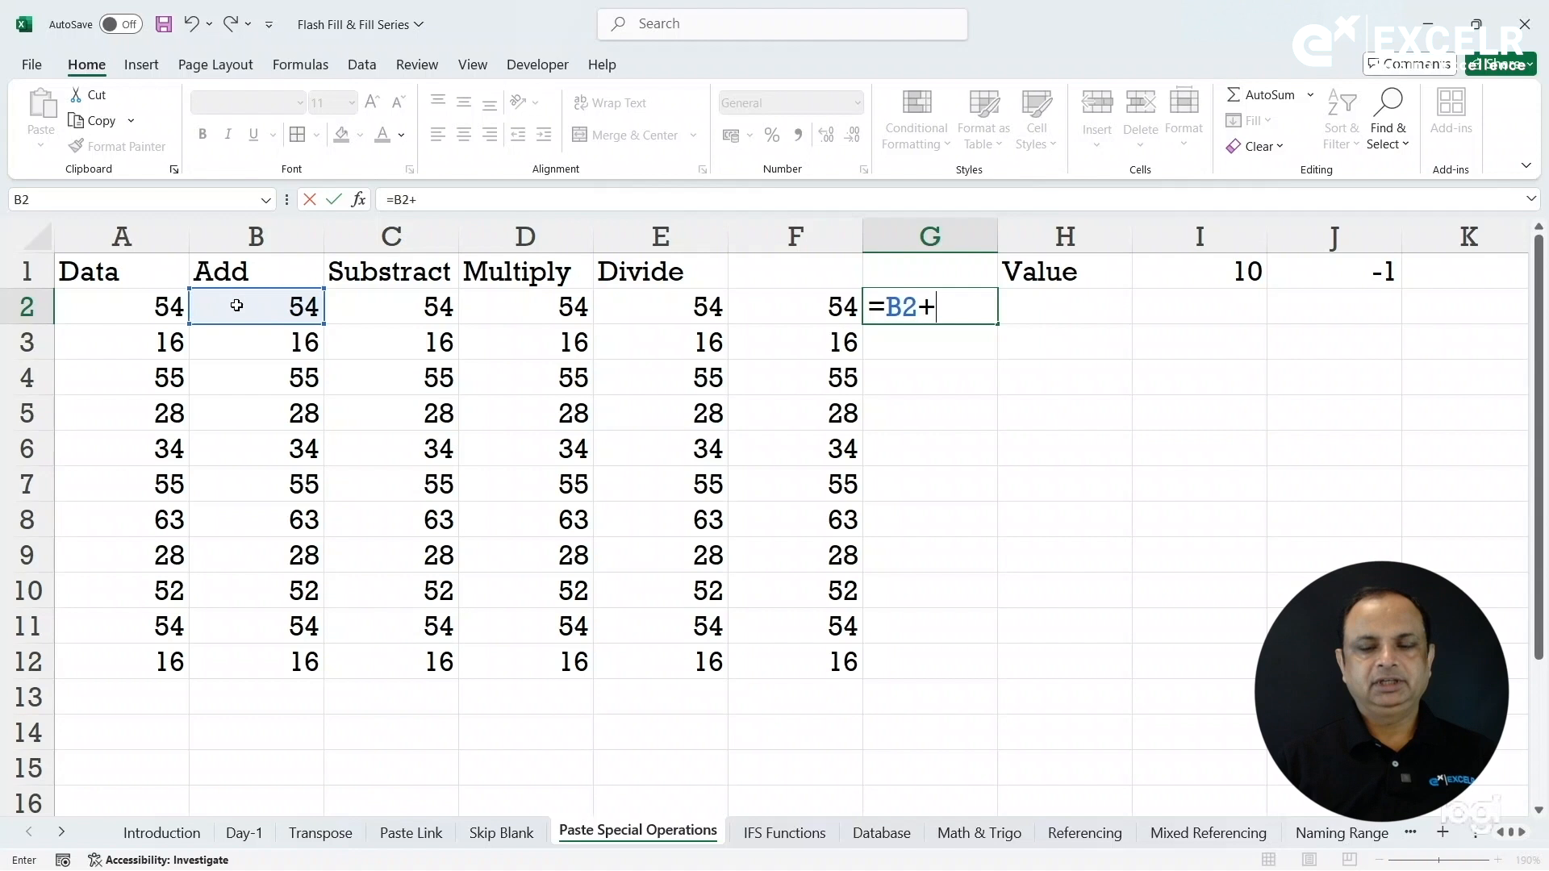
text(10)
key(Return)
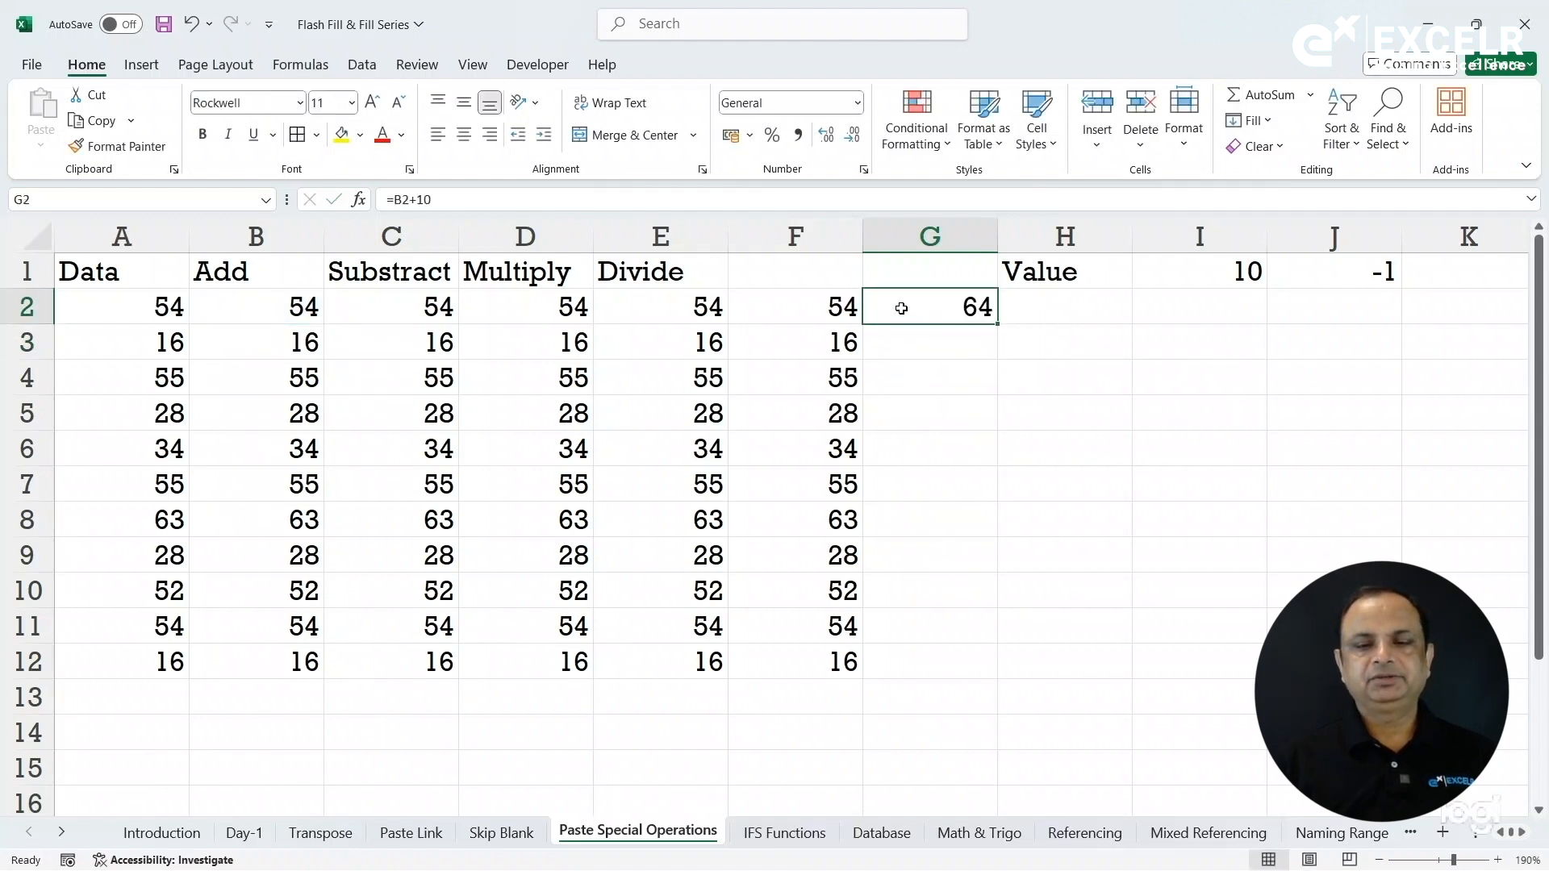
double_click(998, 323)
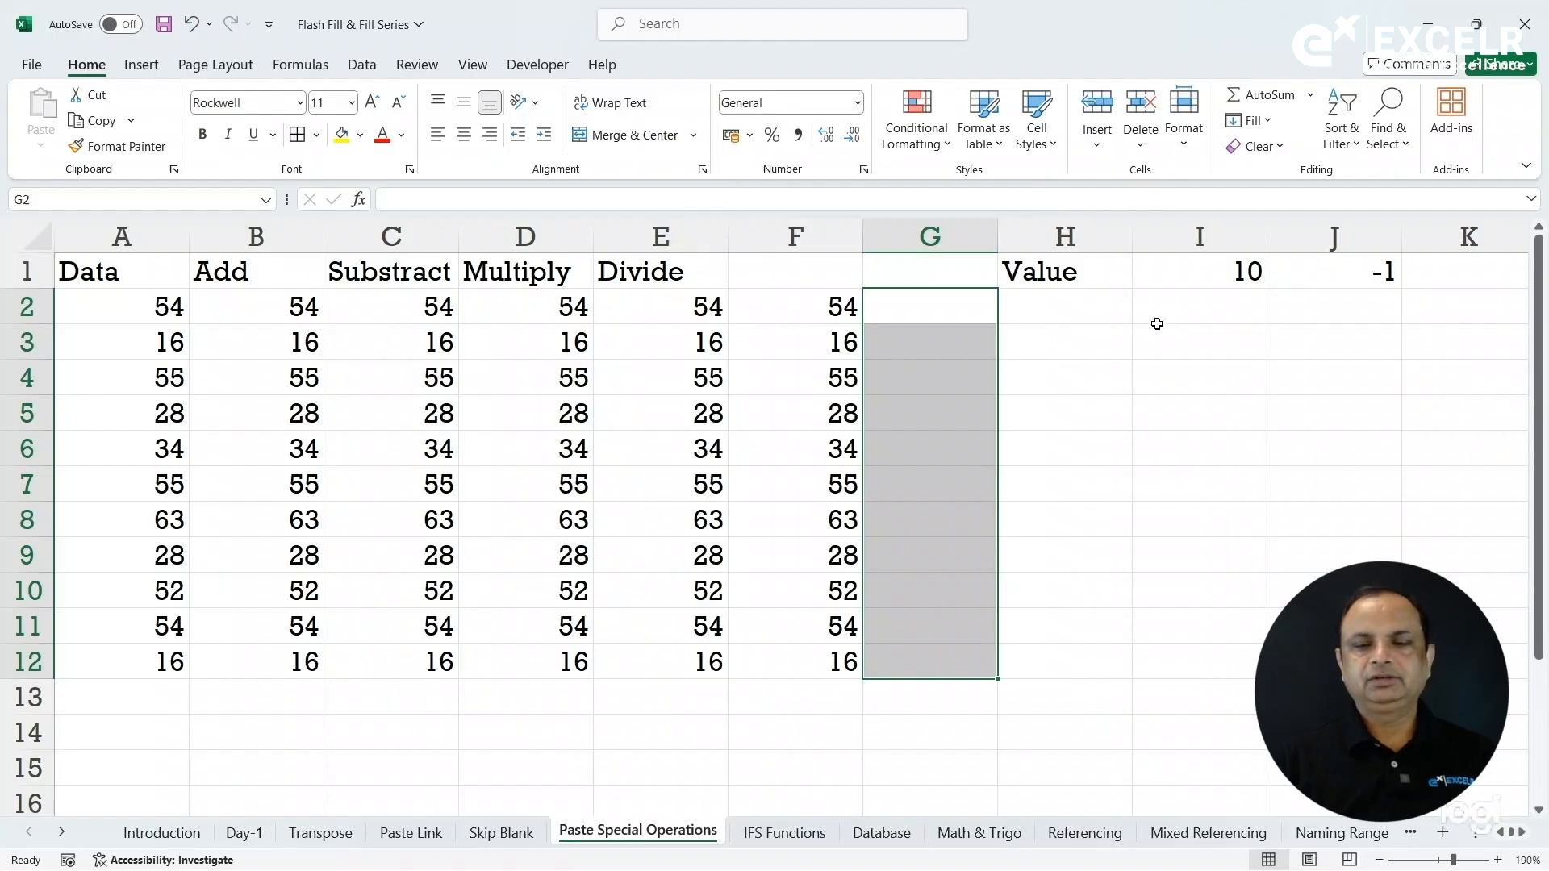
click(1206, 272)
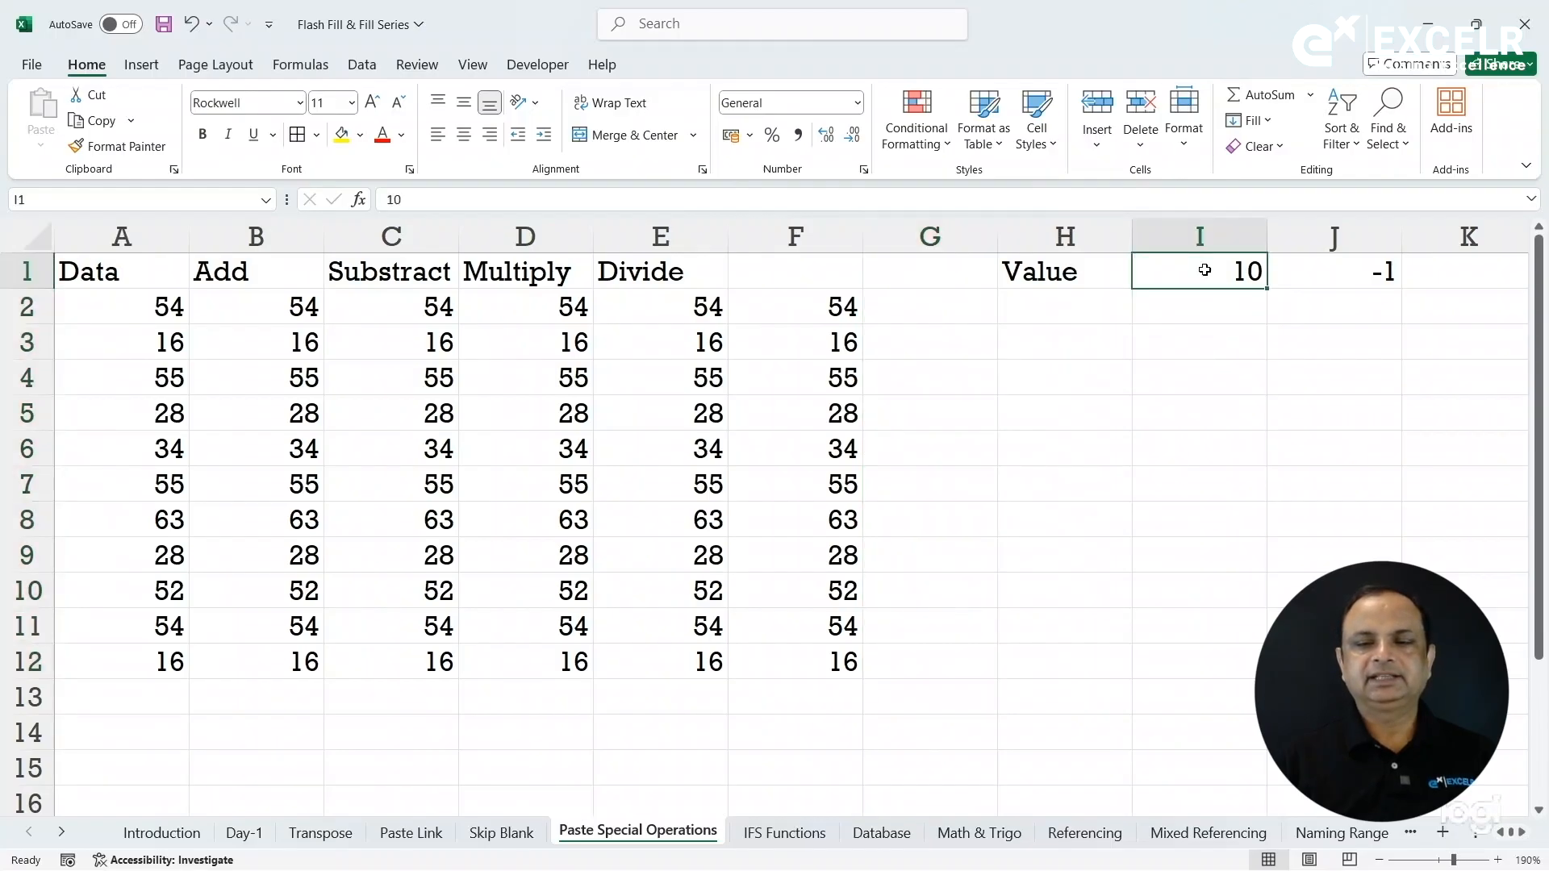
Add the copied 10 to every value in the Add column B2:B12 with Paste Special Add.
click(98, 122)
drag(275, 309, 279, 654)
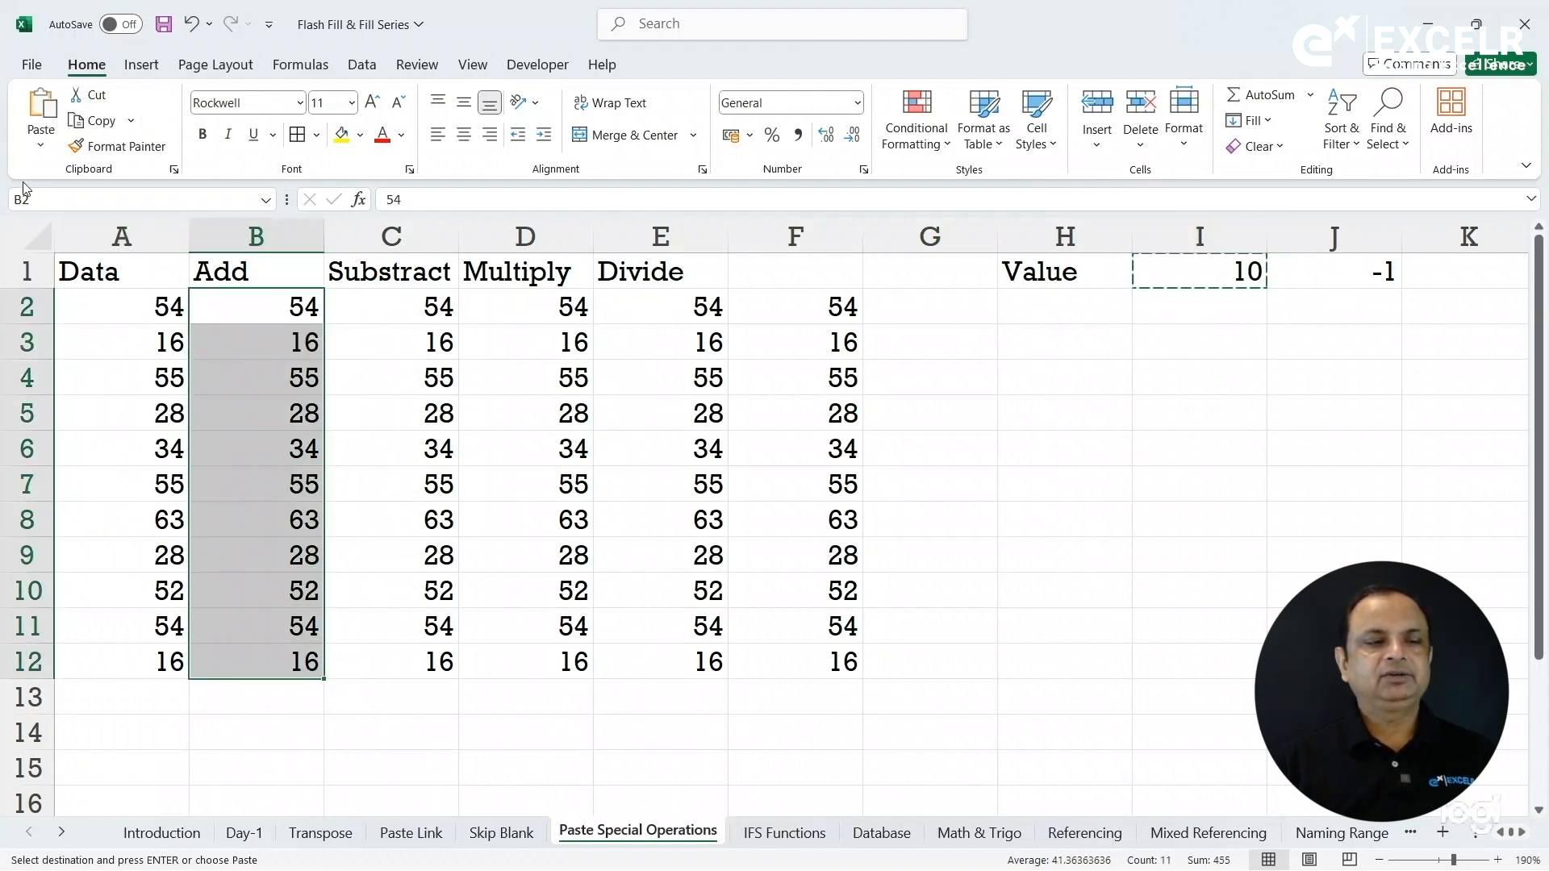
click(38, 155)
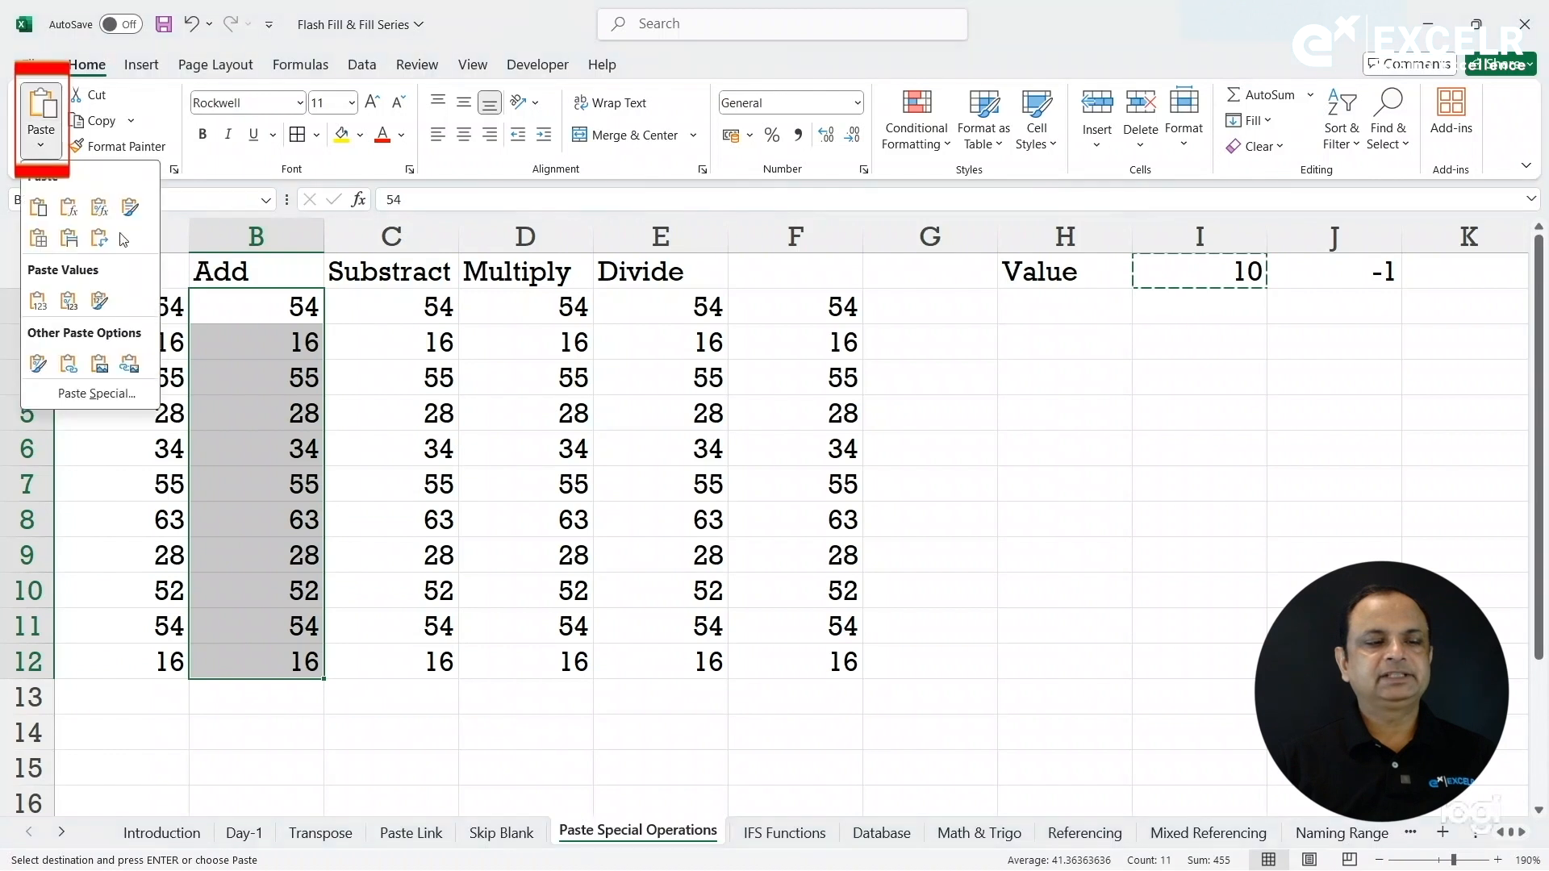
click(120, 394)
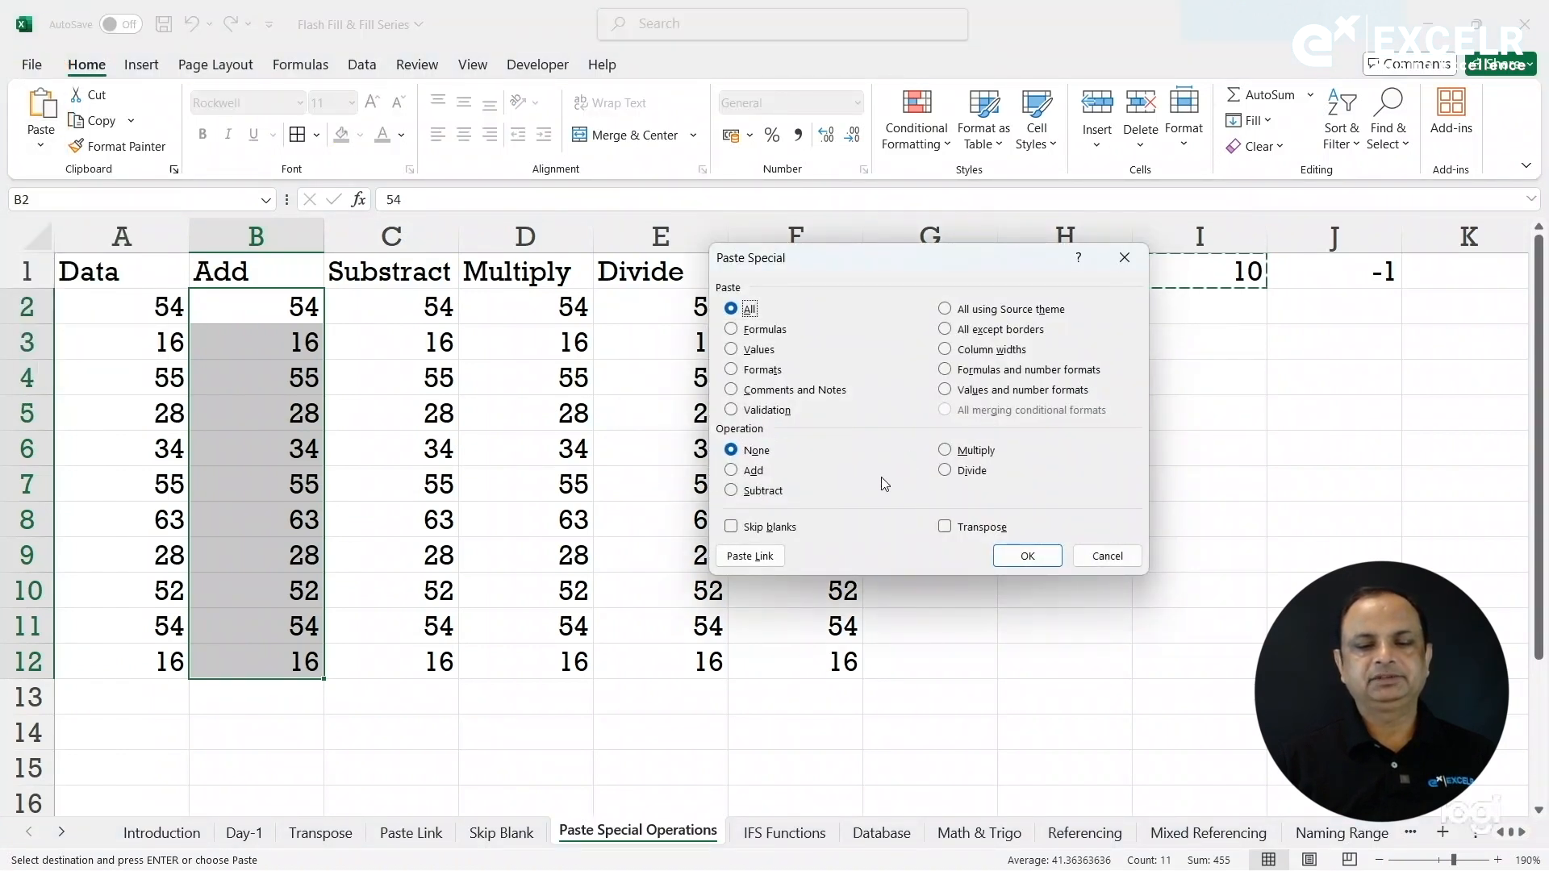
click(751, 471)
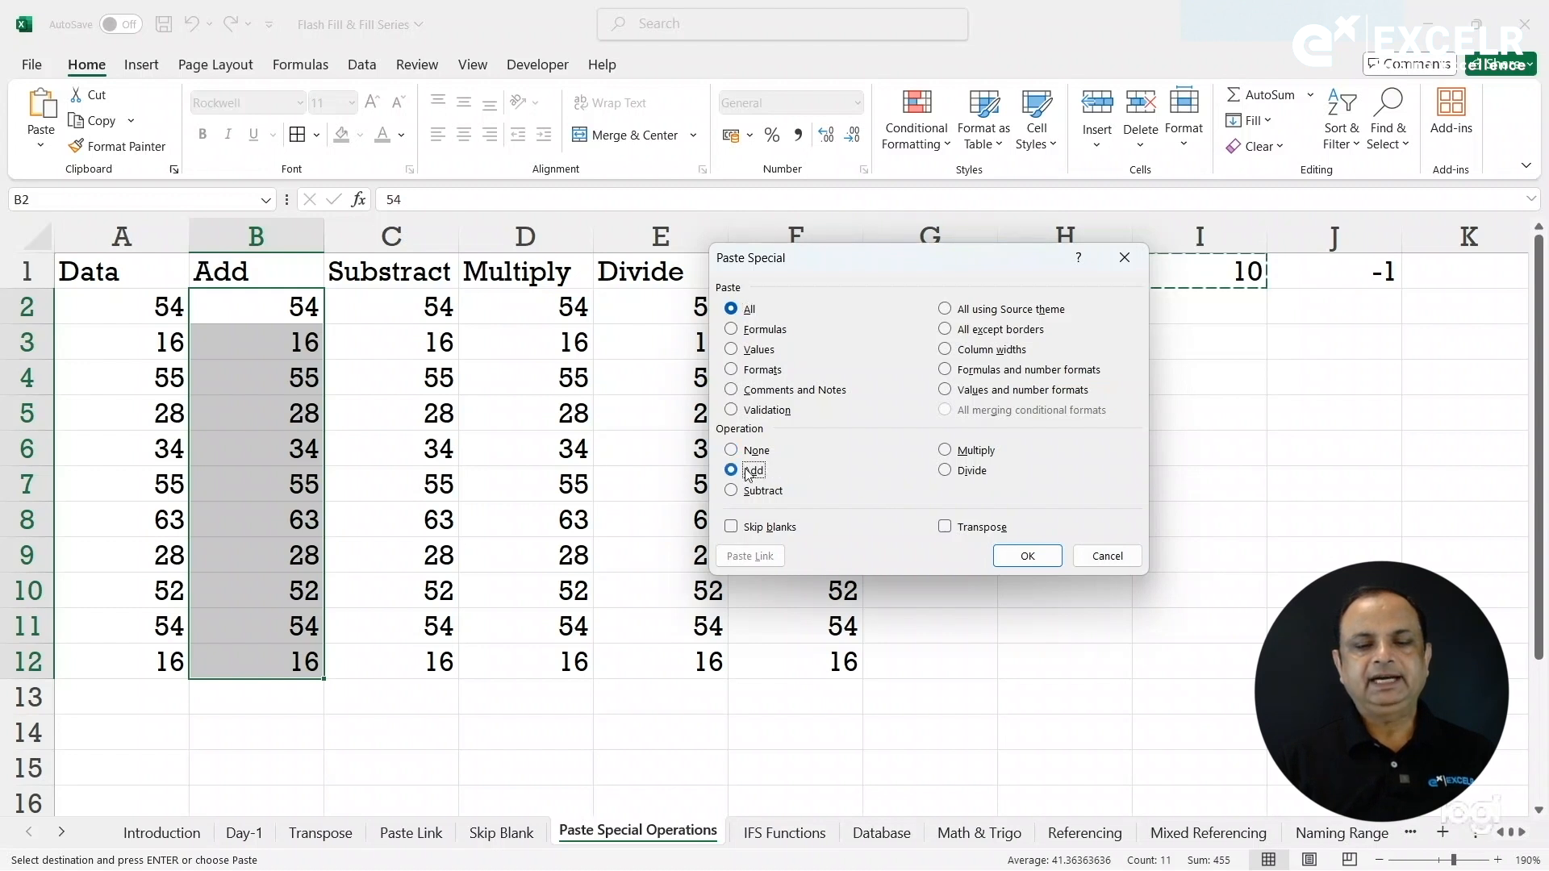
click(1018, 556)
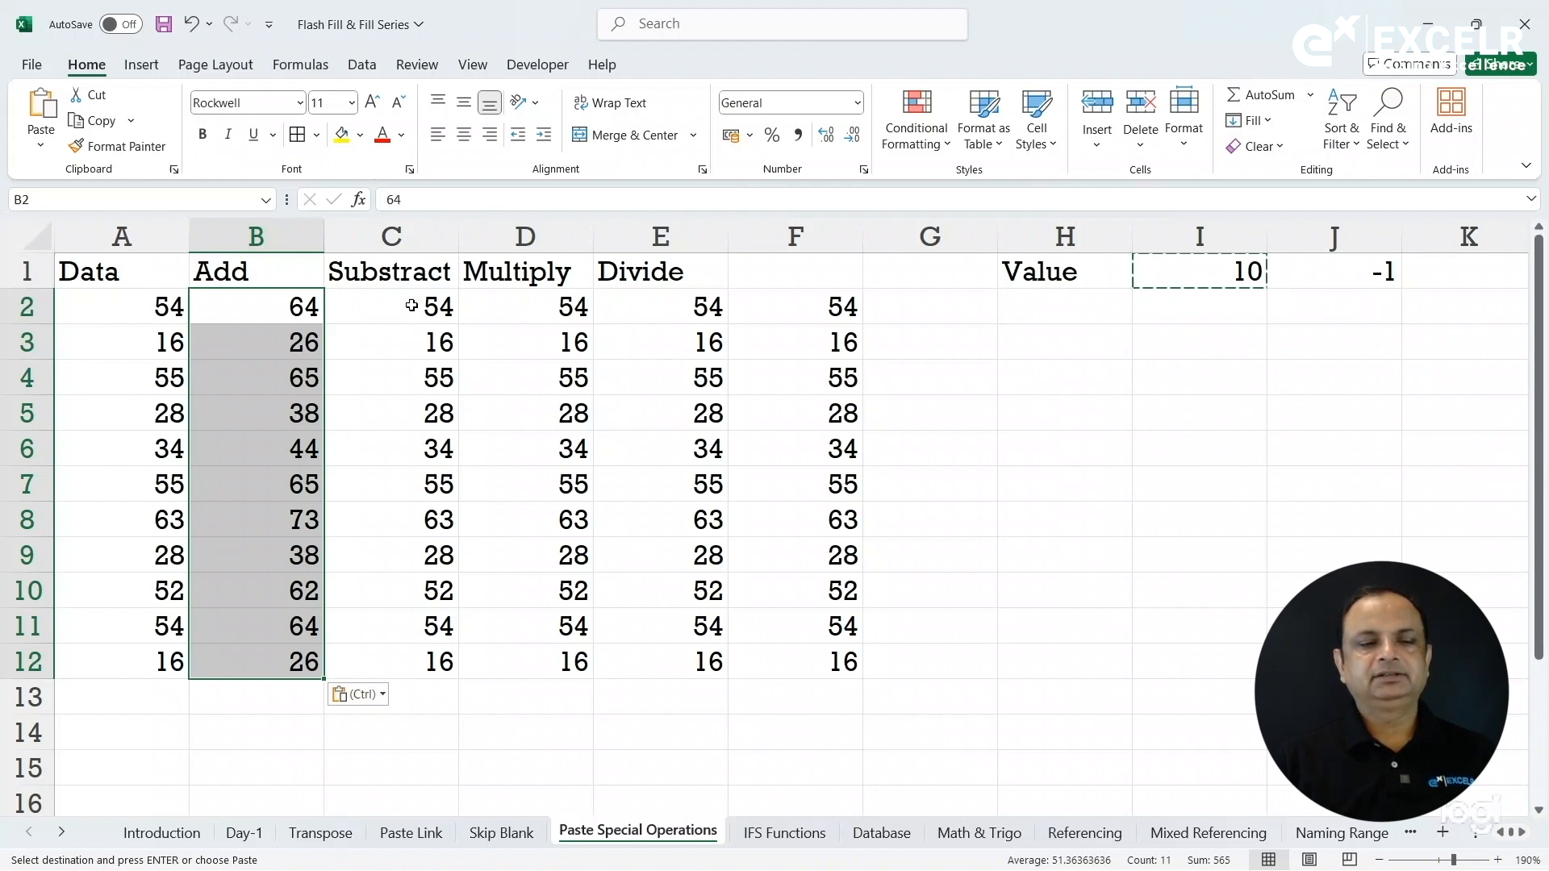
drag(440, 307, 424, 658)
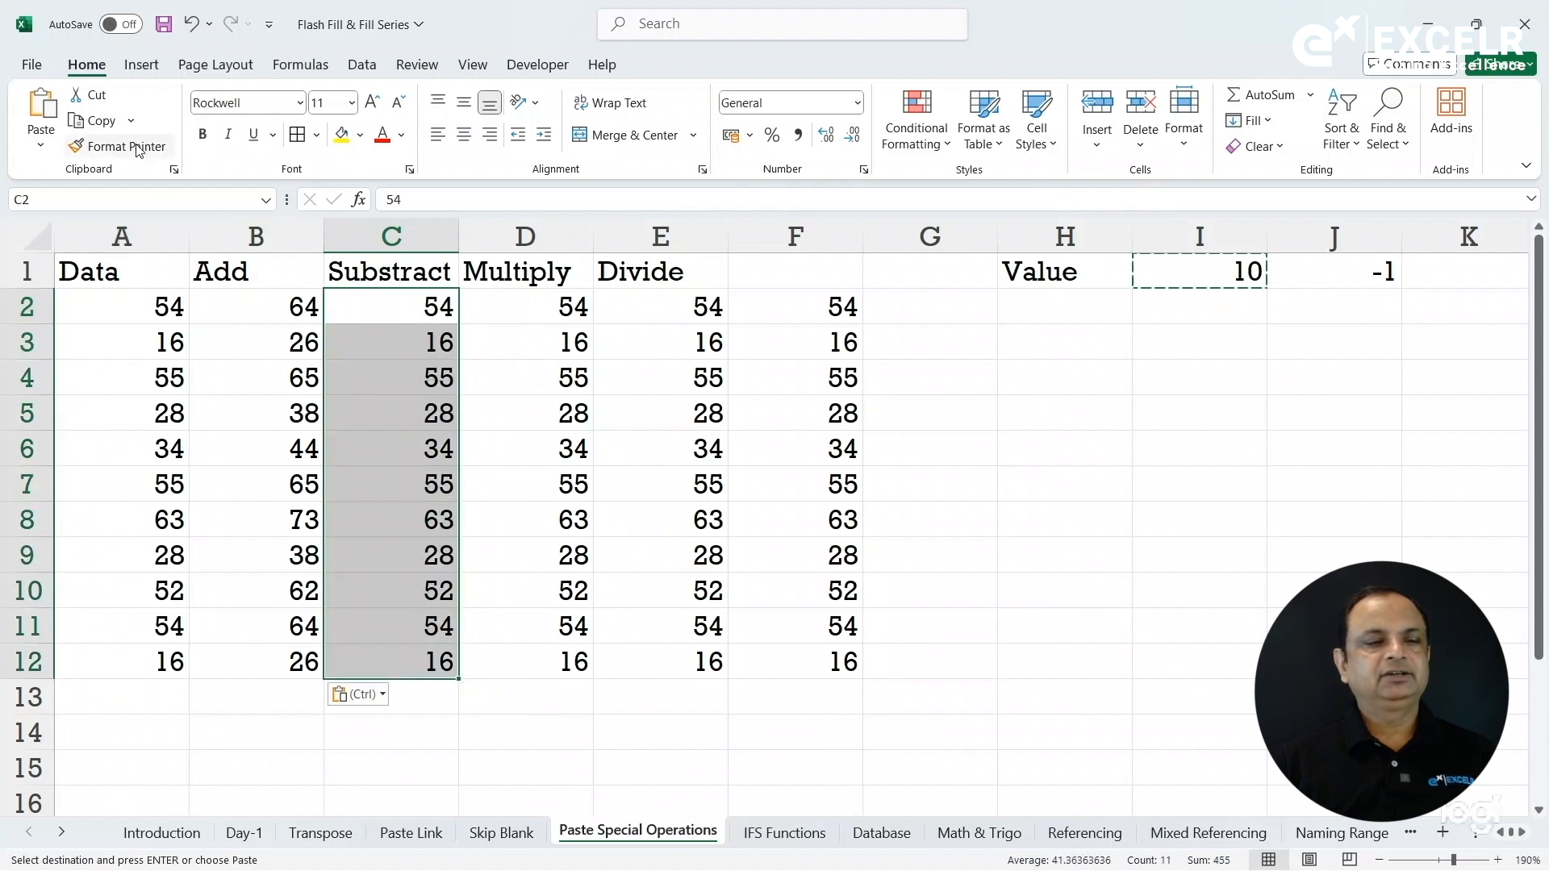
Subtract the copied 10 from the Substract column values with Paste Special Subtract.
click(56, 143)
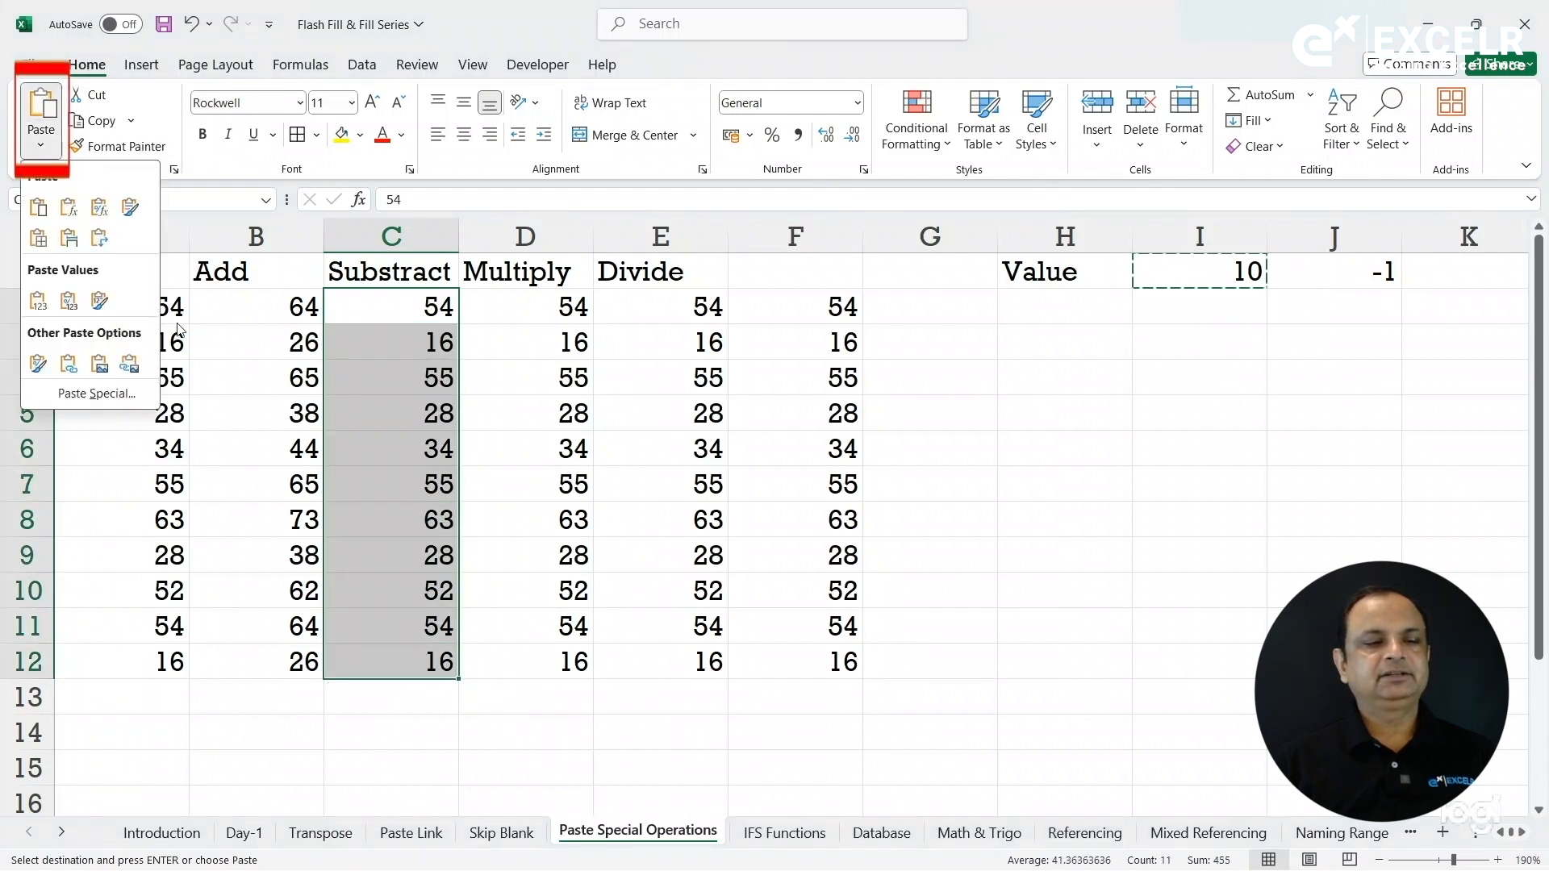
click(158, 387)
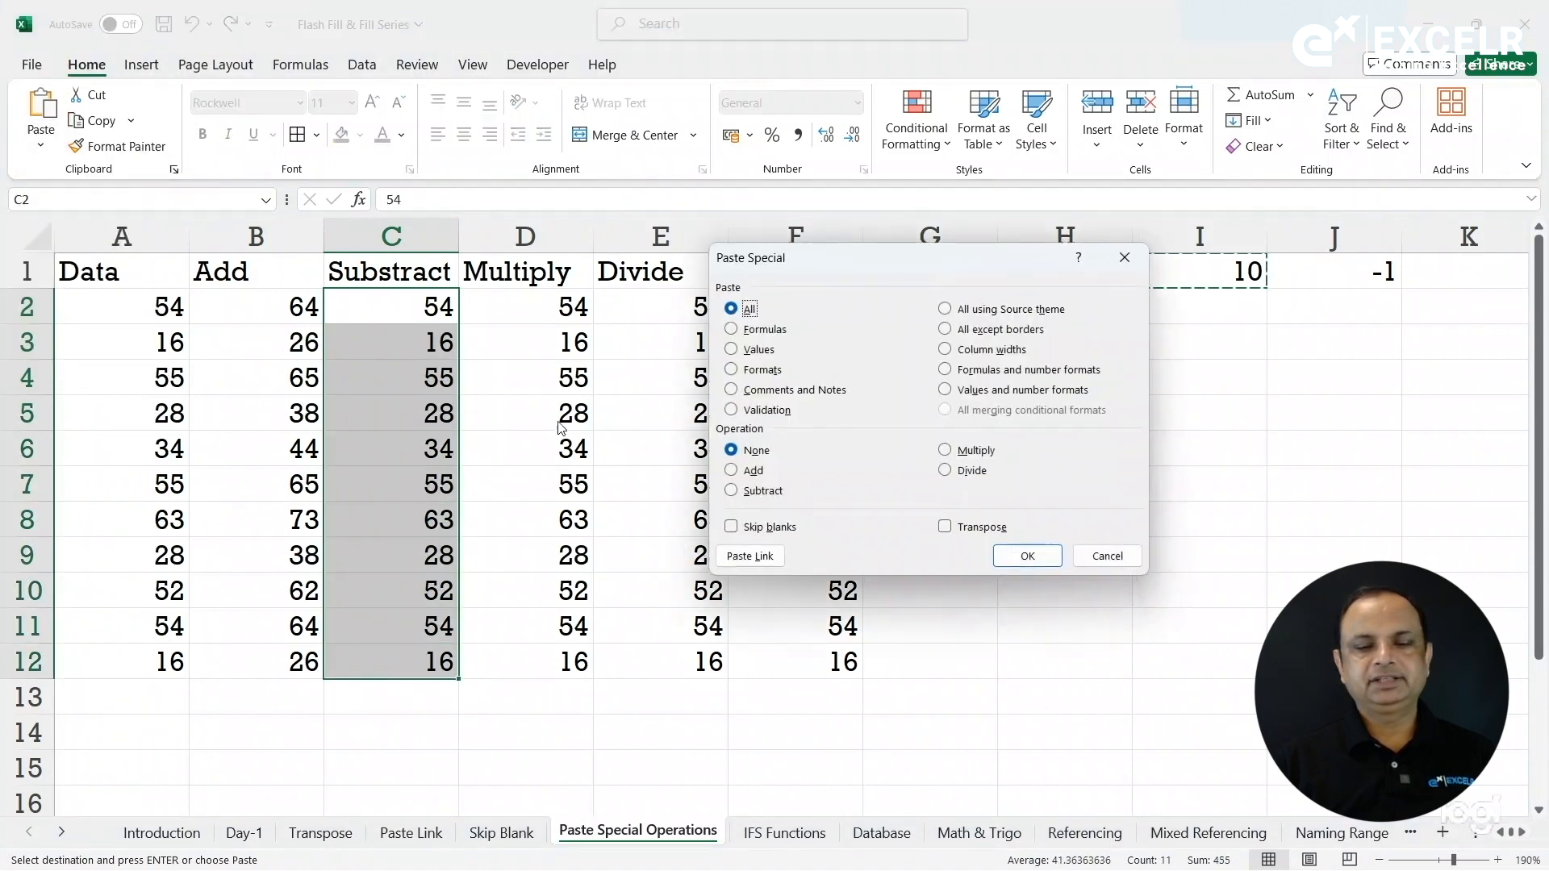
click(759, 492)
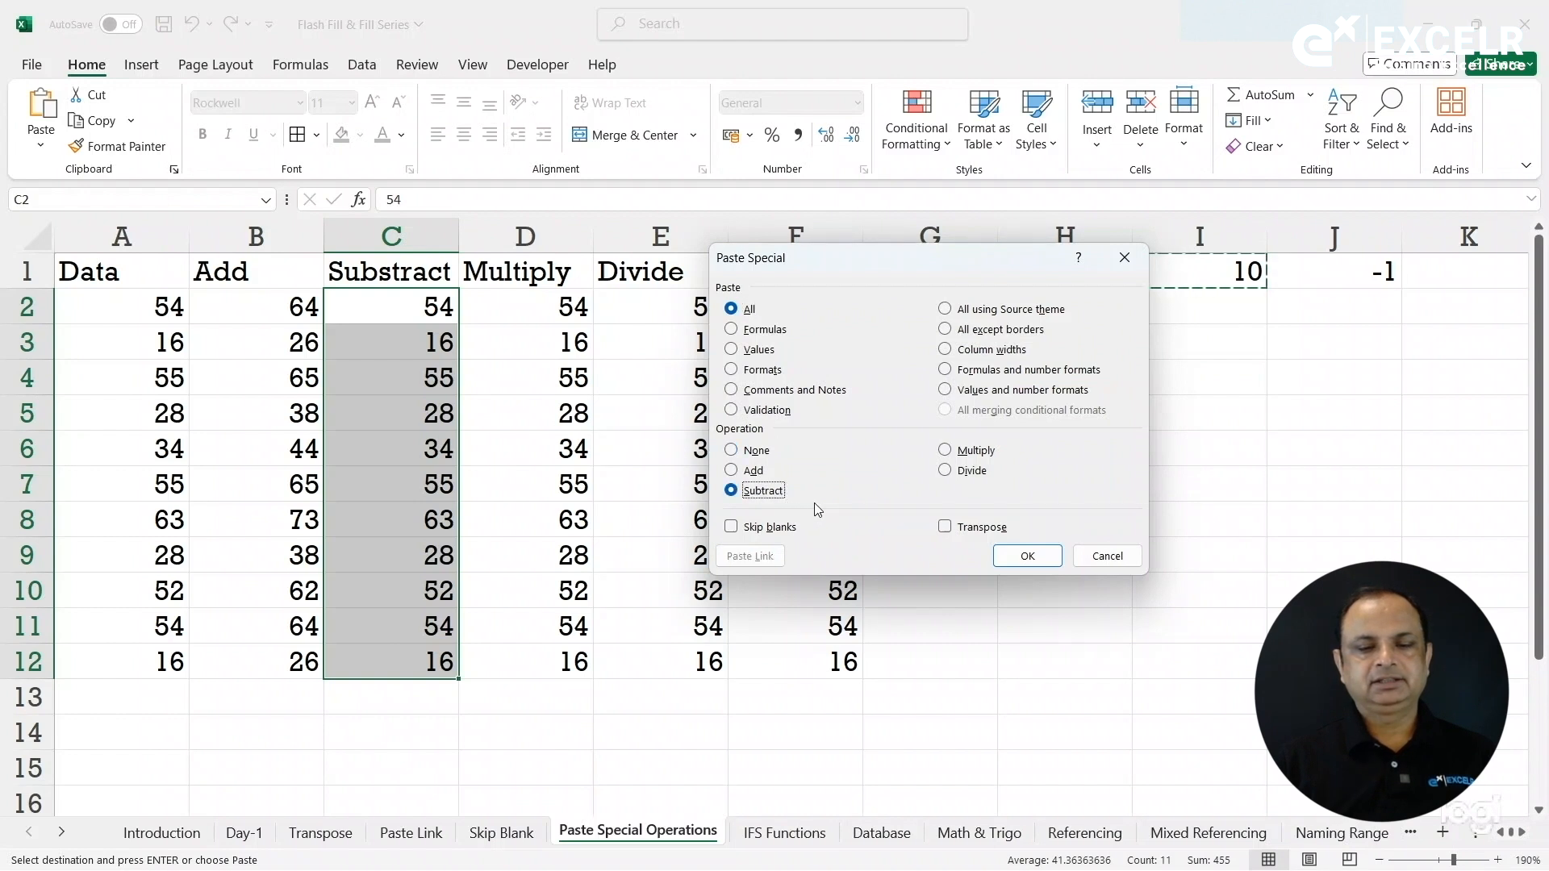
click(1015, 555)
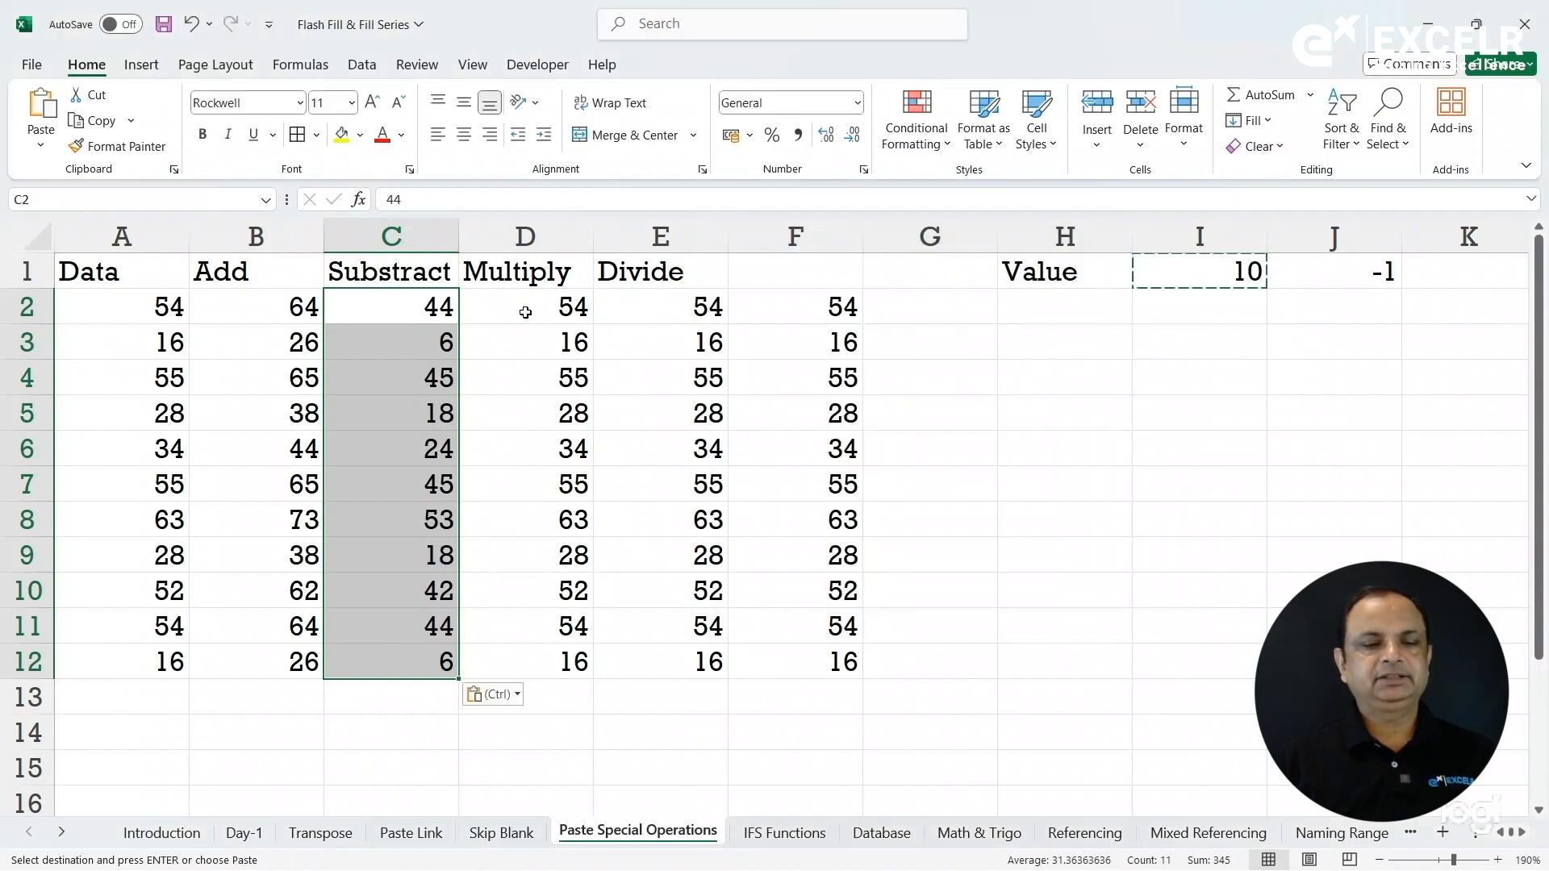
Correct the column C header spelling from 'Substract' to 'Subtract'.
click(405, 272)
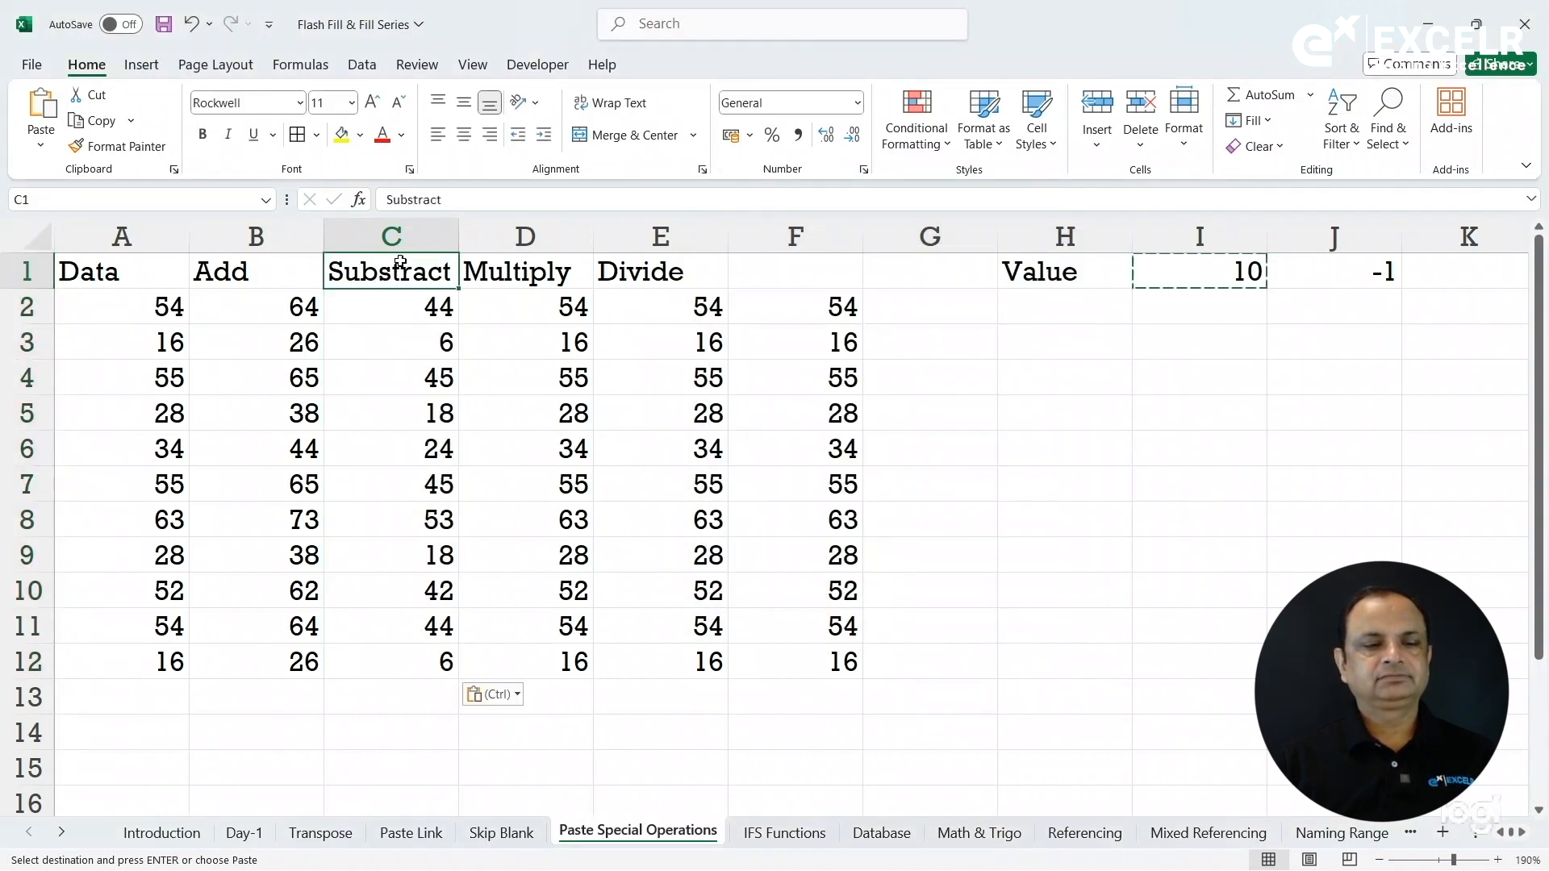
click(414, 198)
key(BackSpace)
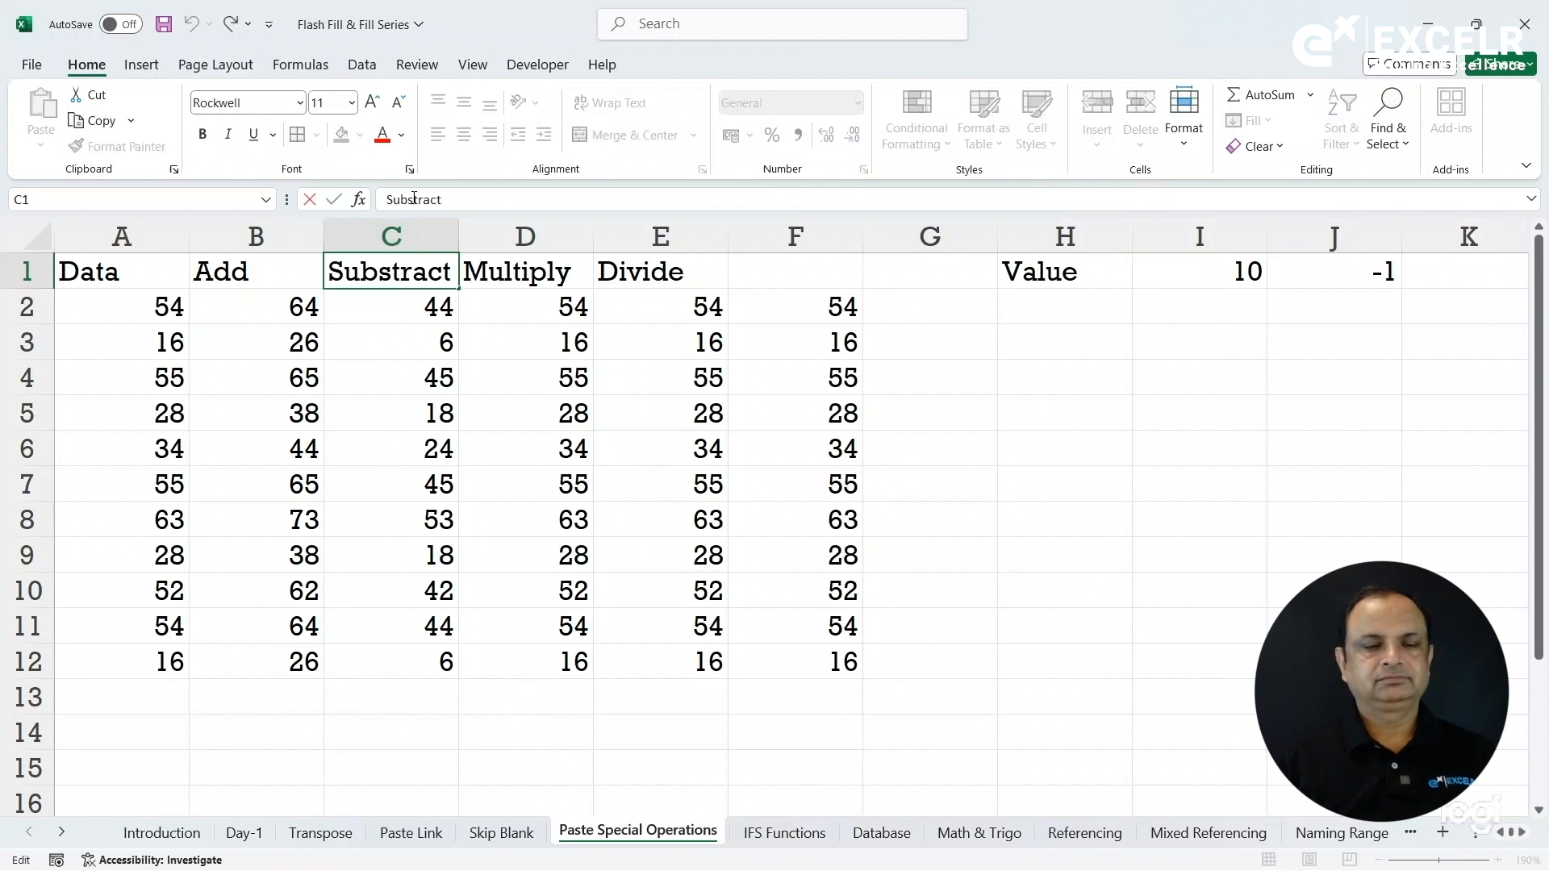
key(Return)
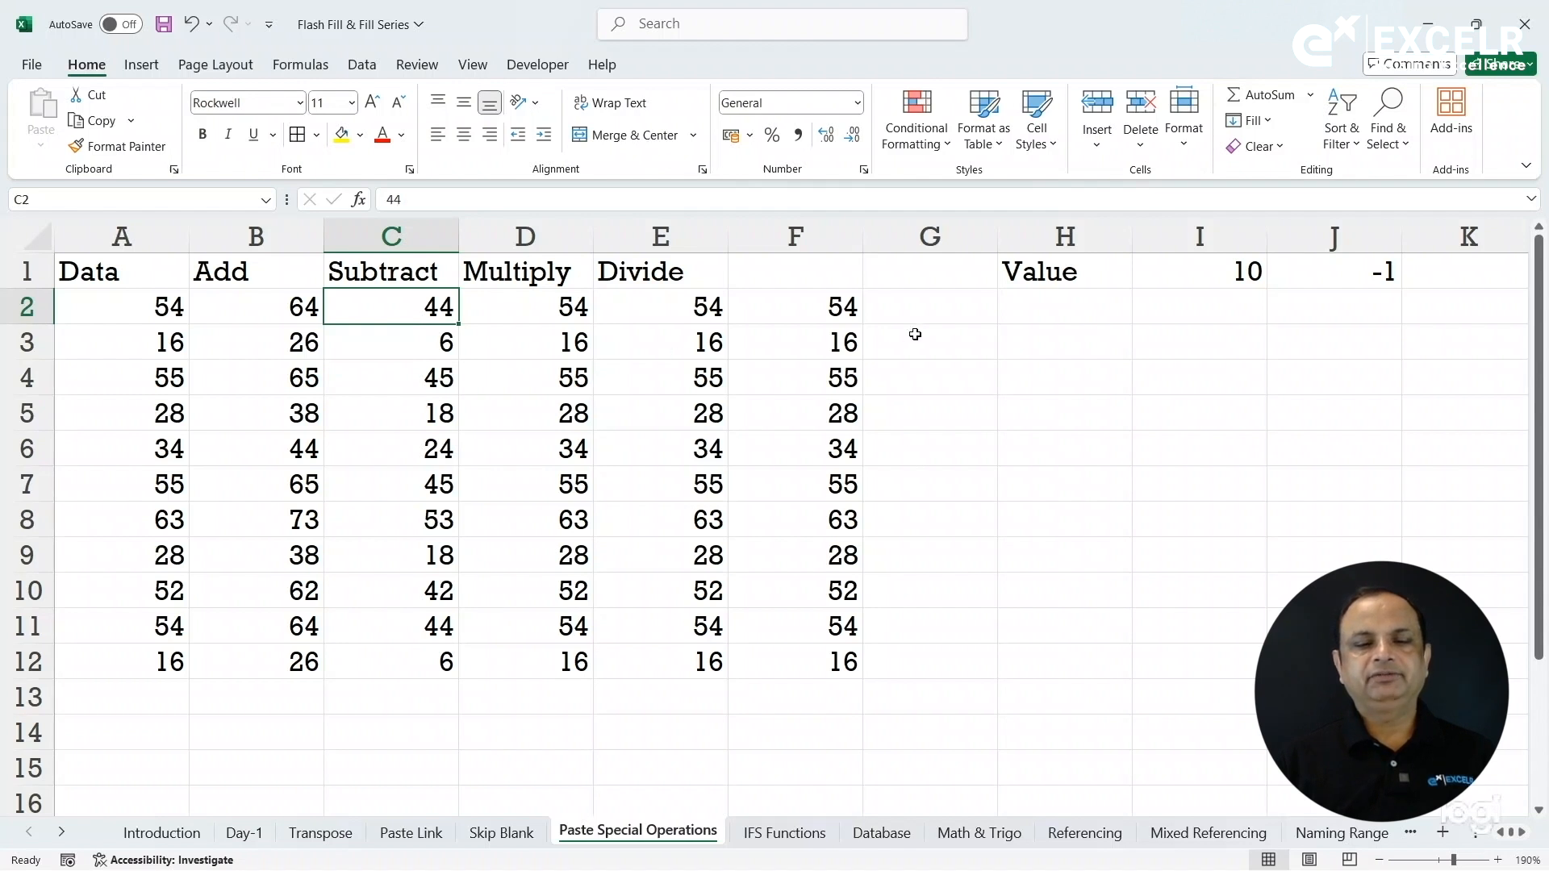
Copy 10 from I1 and multiply D2:D12 by it with Paste Special Multiply.
drag(550, 310, 561, 657)
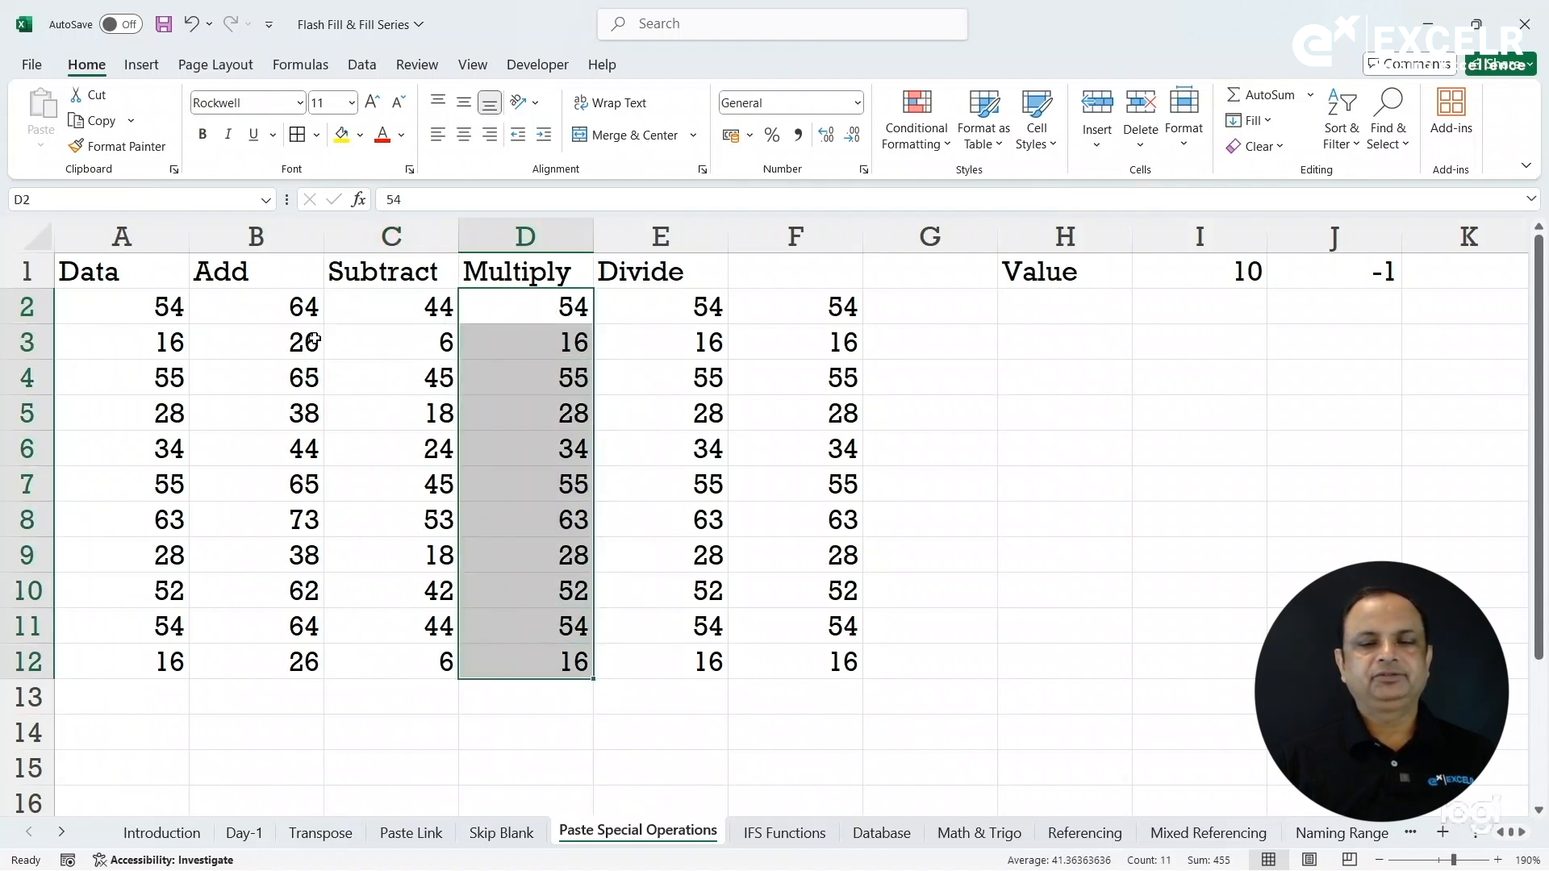
click(1228, 269)
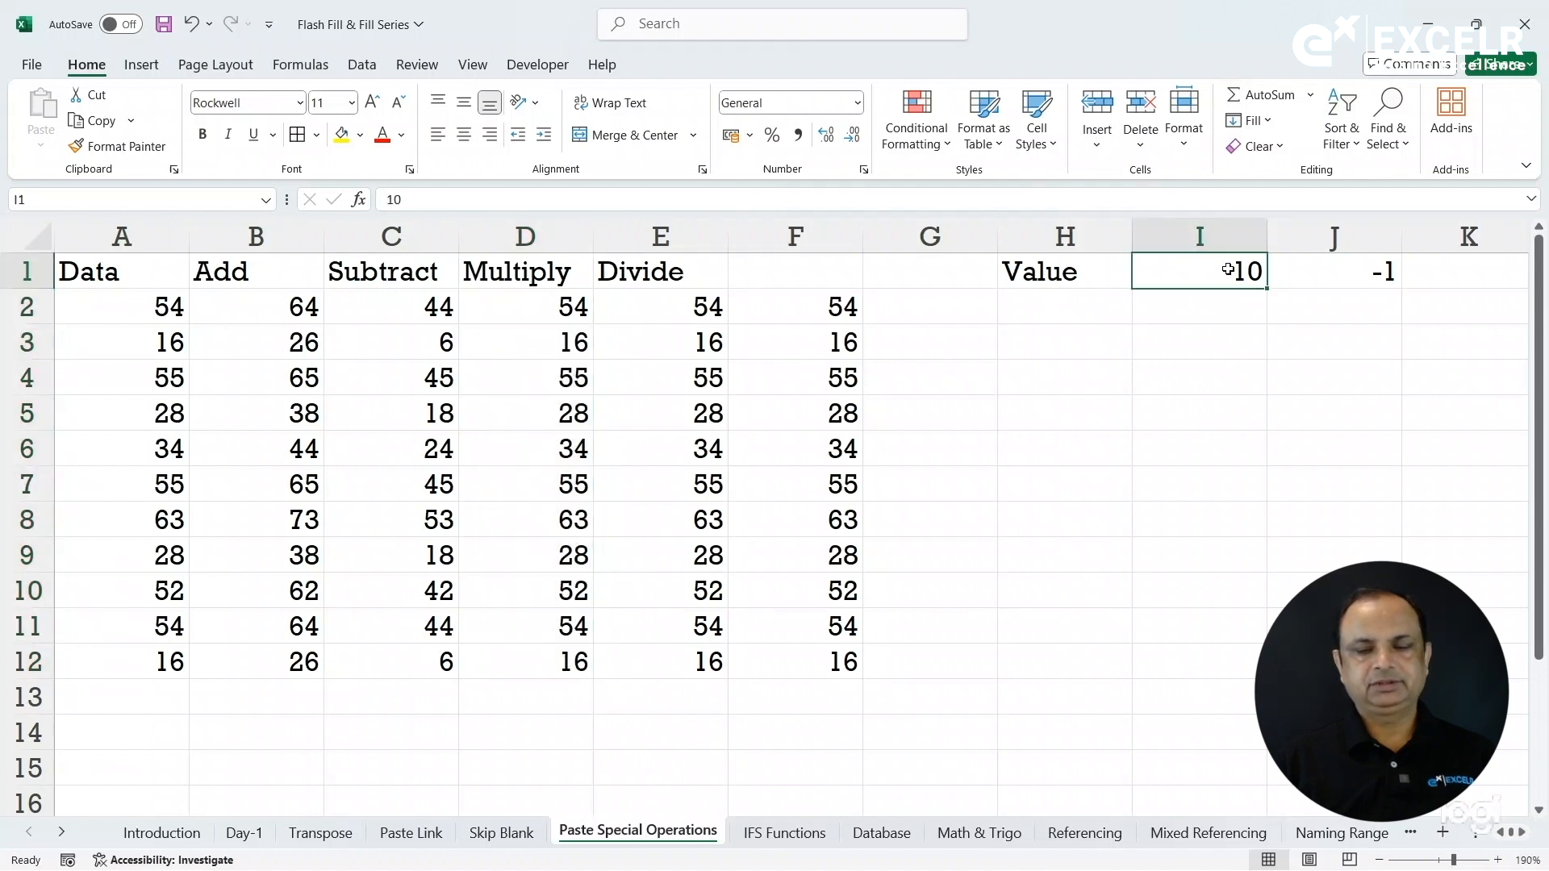
key(ctrl+c)
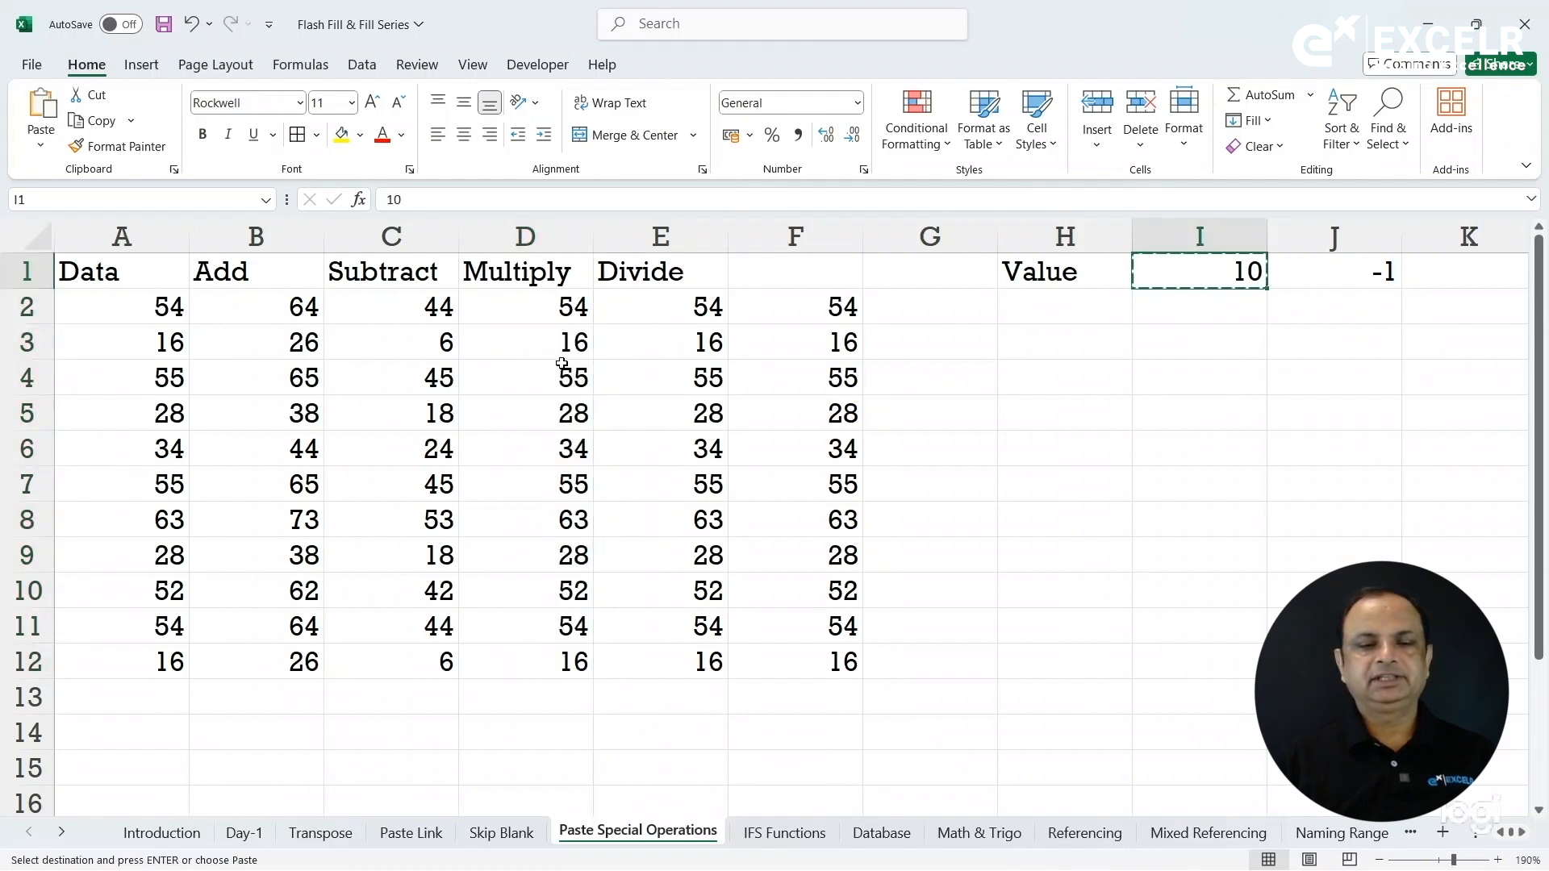
drag(523, 312, 561, 670)
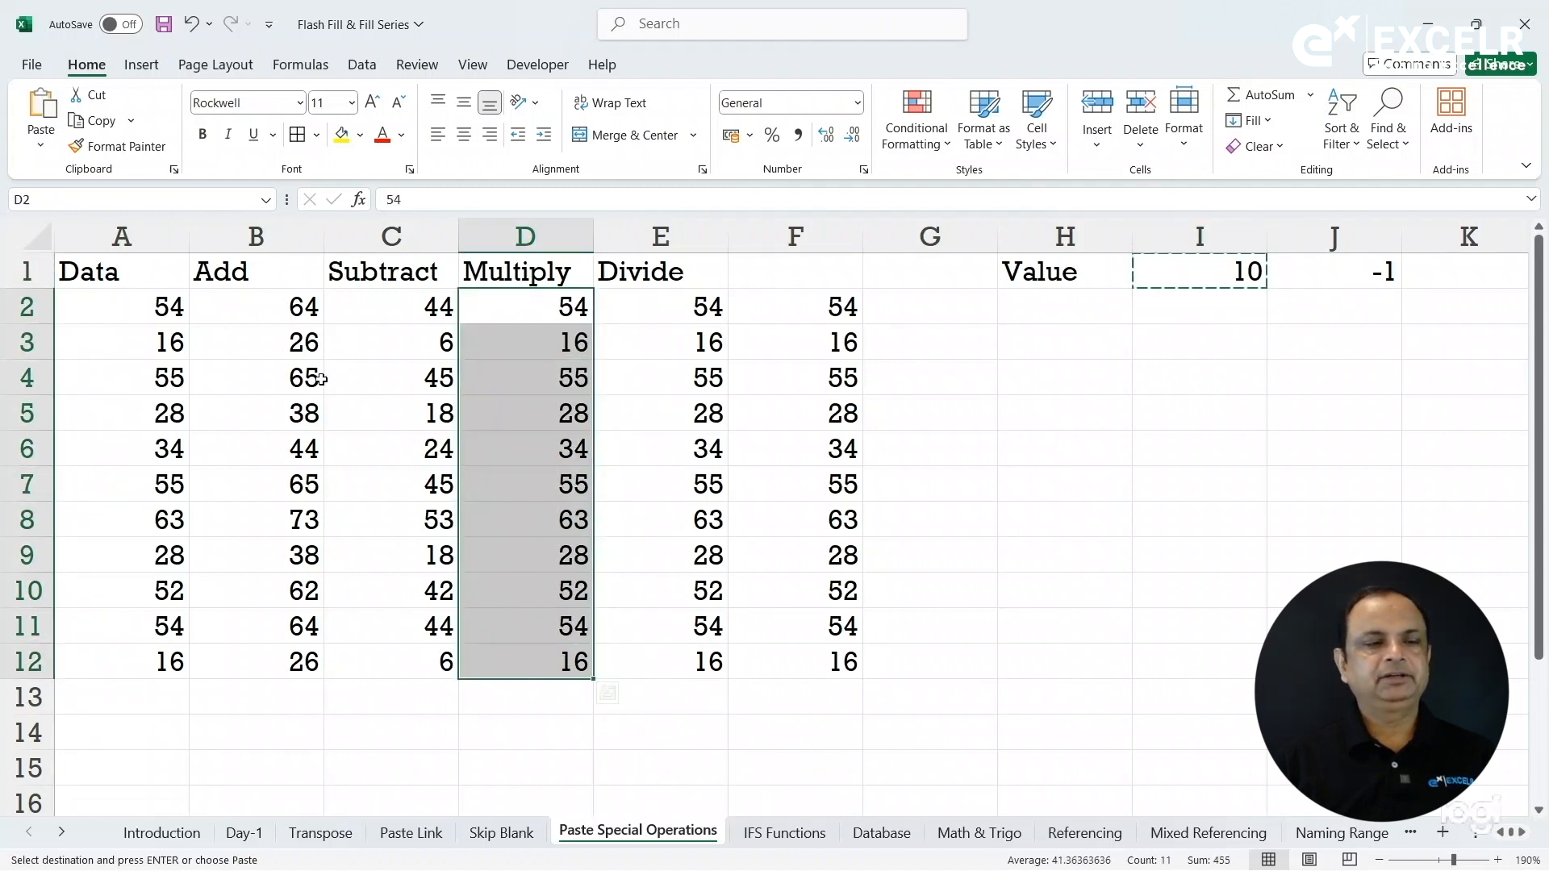
click(42, 148)
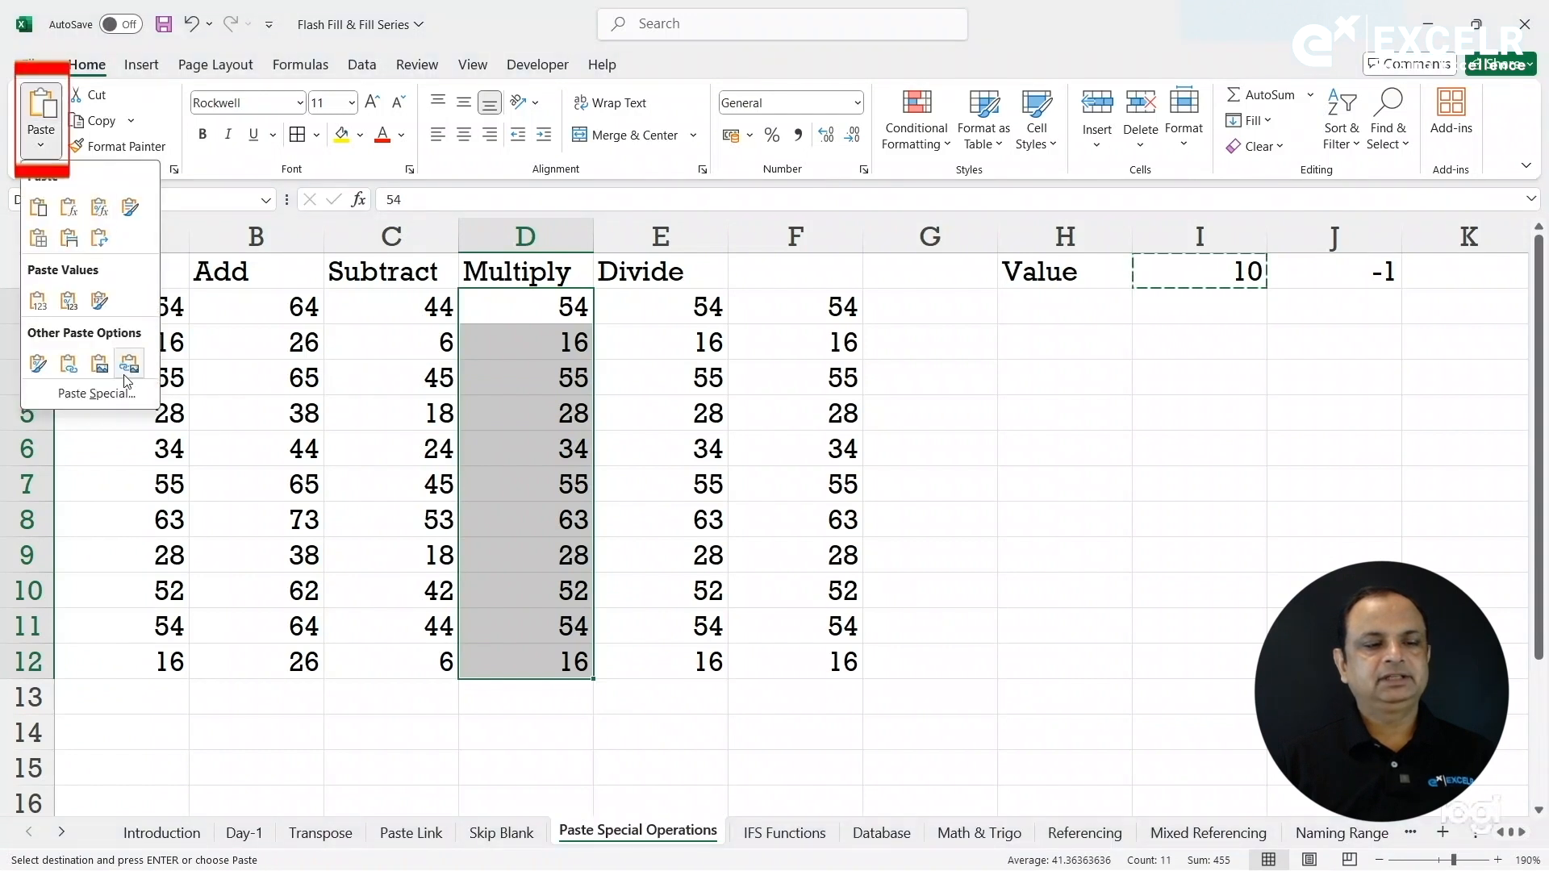
click(139, 394)
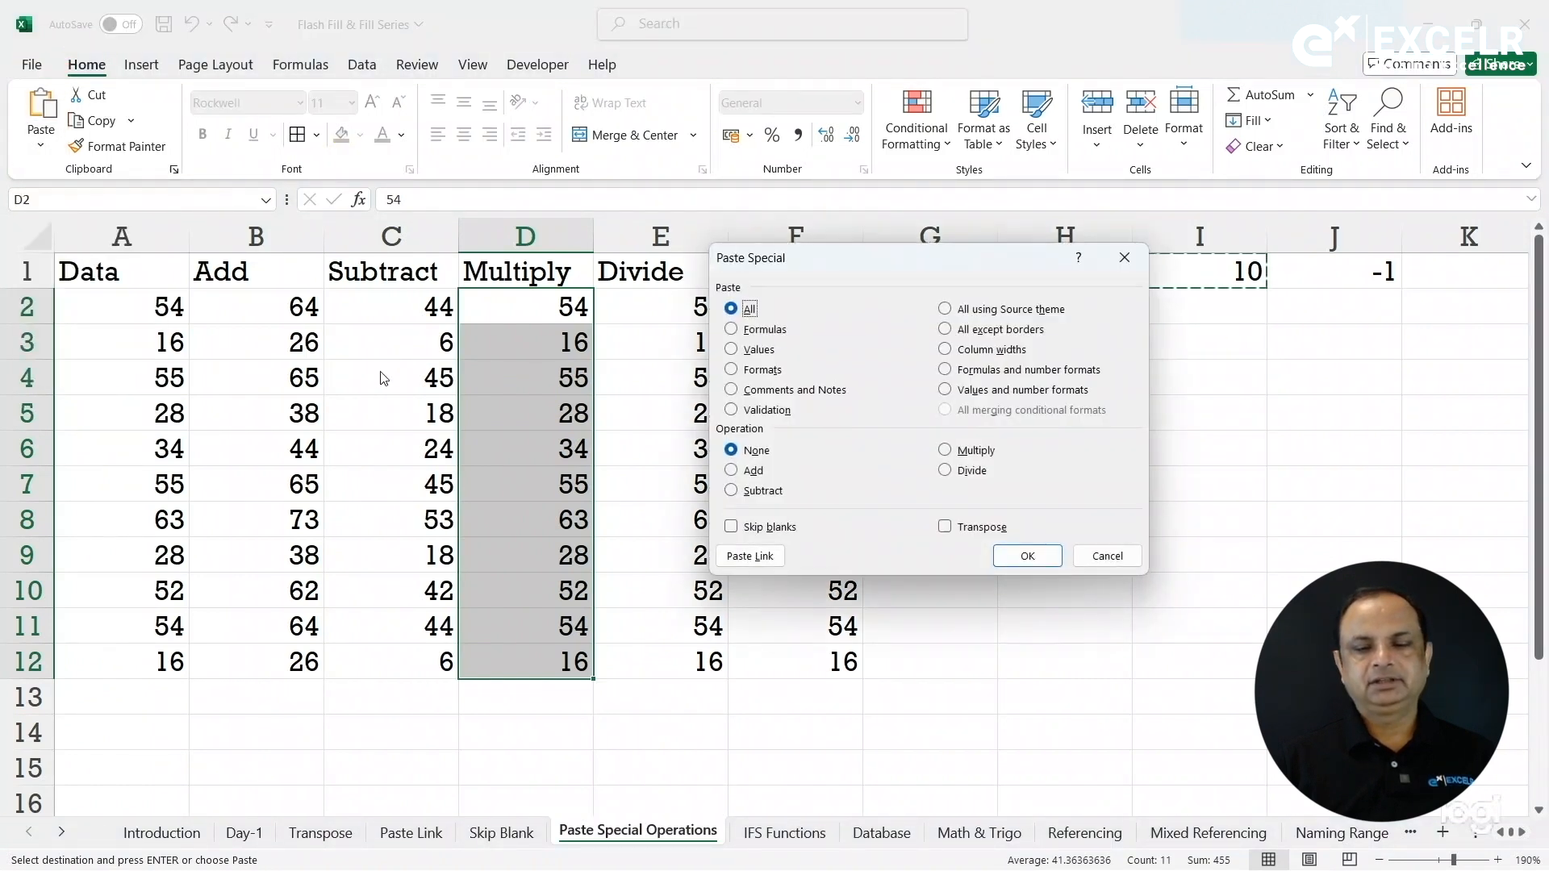
click(958, 456)
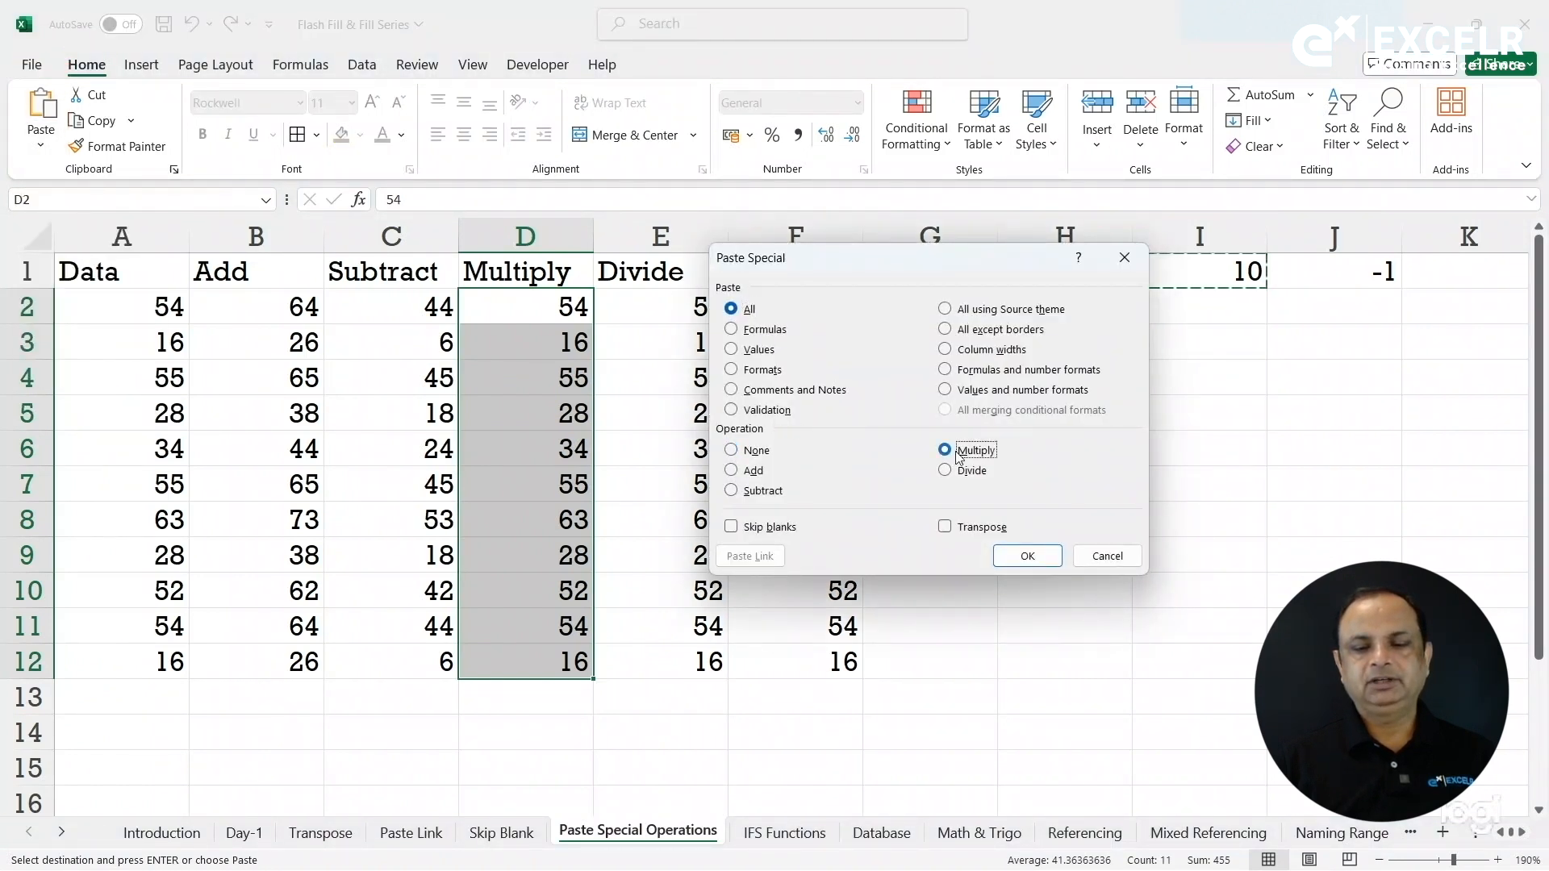
click(1028, 556)
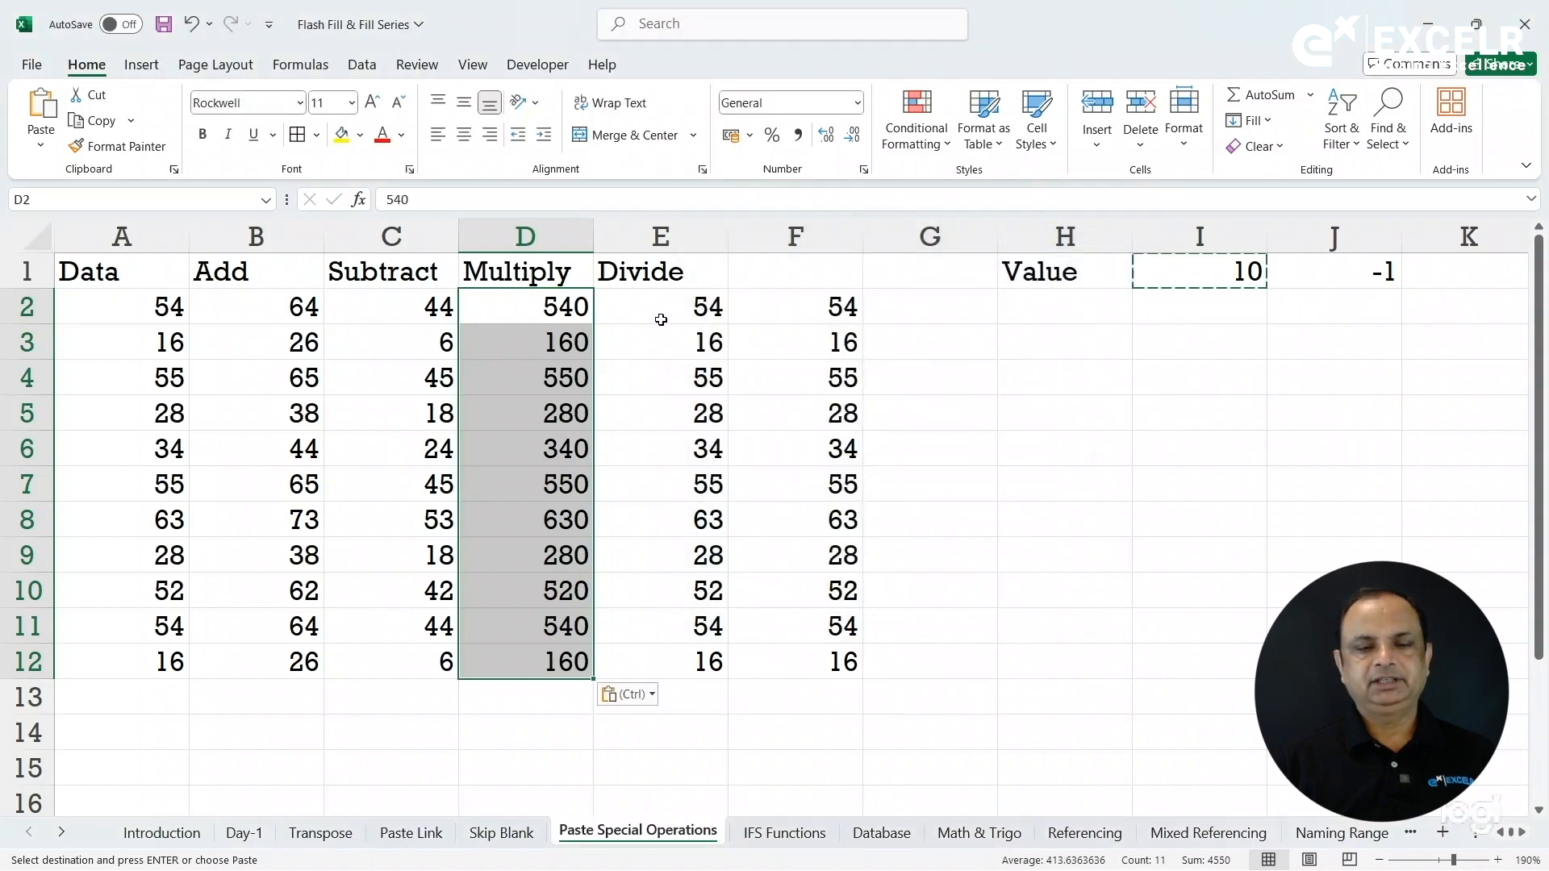
drag(647, 308, 694, 672)
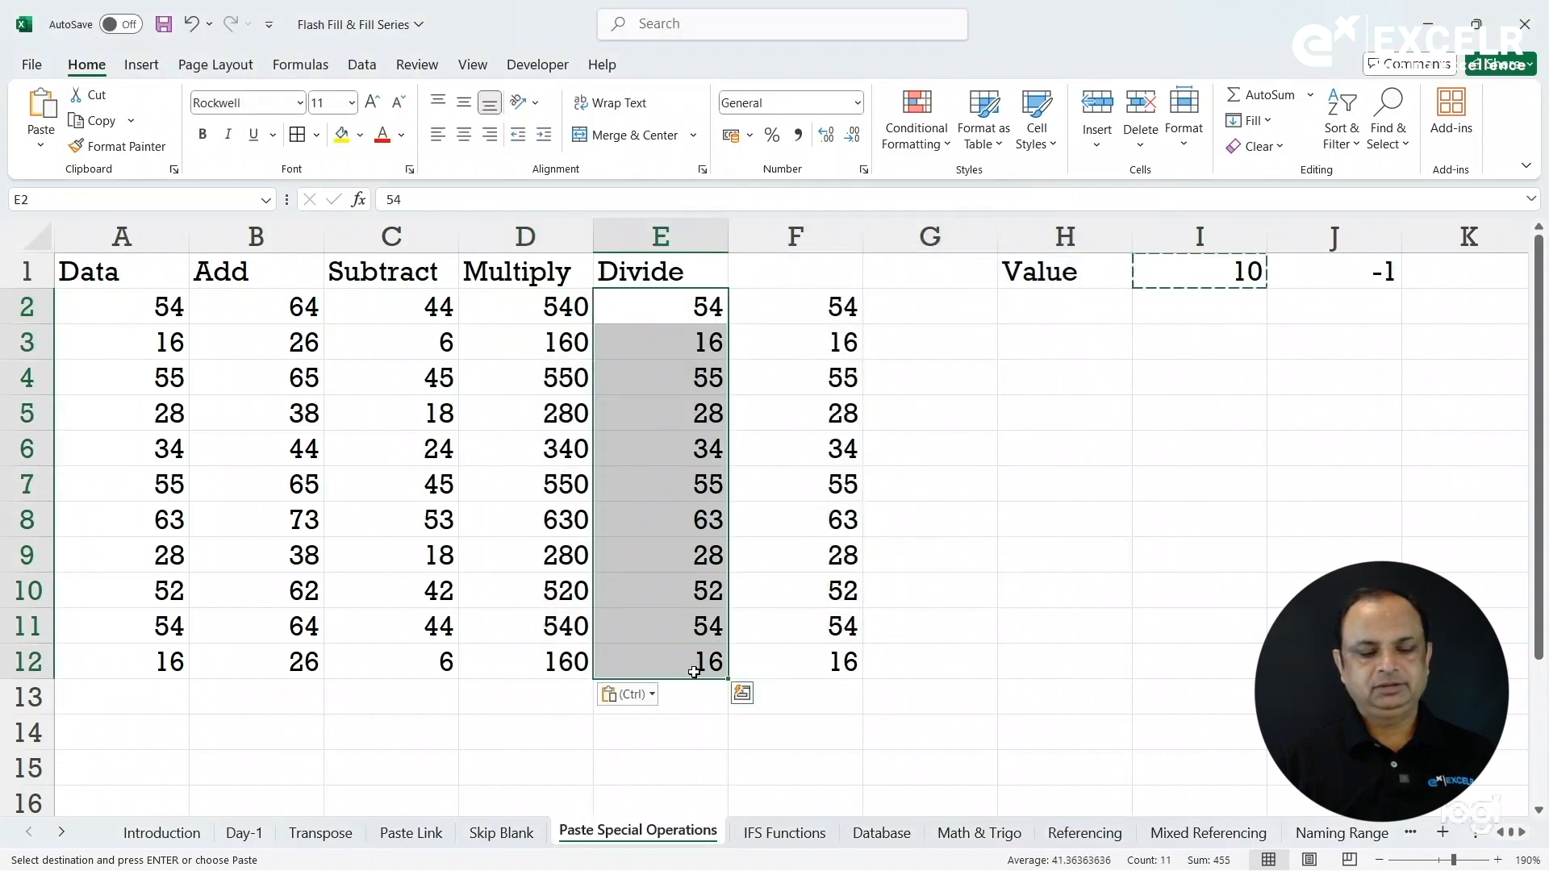
Divide E2:E12 by the copied 10 using Paste Special Divide via Ctrl+Alt+V.
key(ctrl+alt+v)
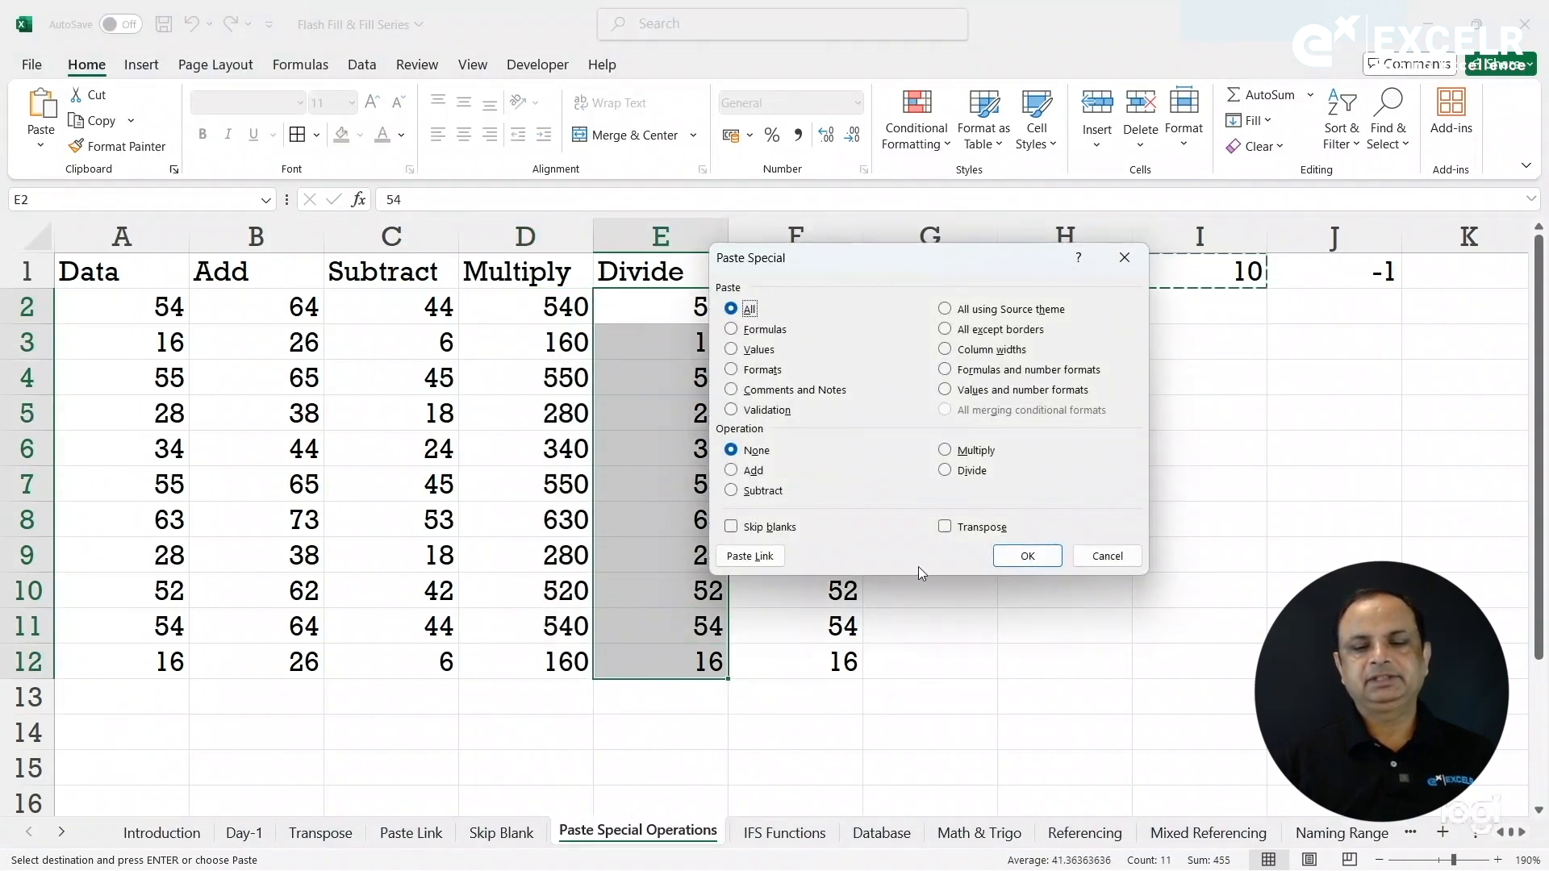
click(972, 471)
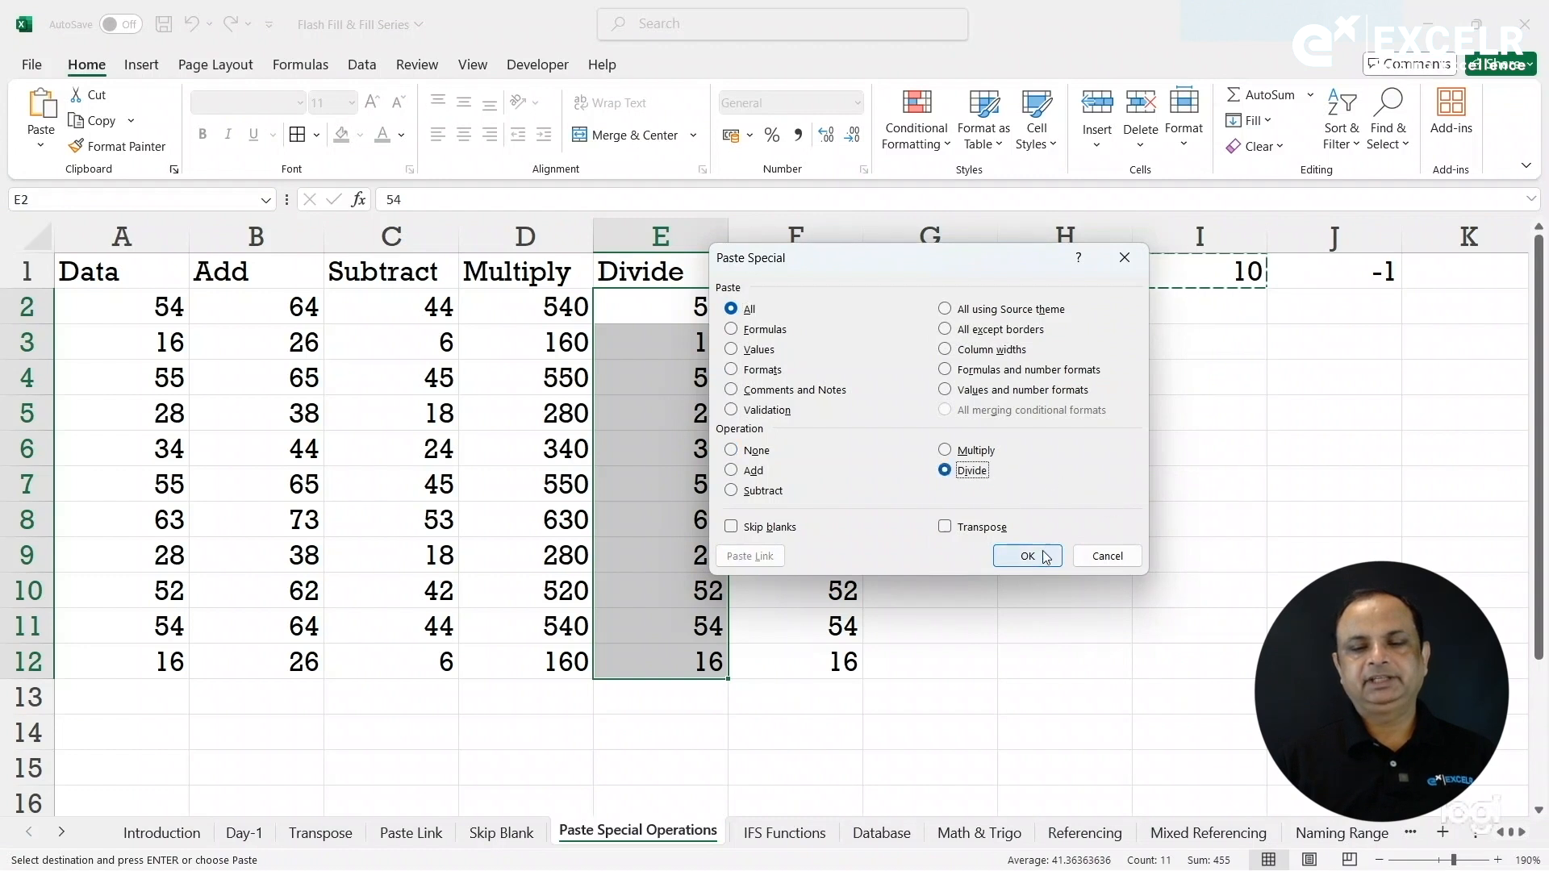
click(1045, 556)
click(921, 464)
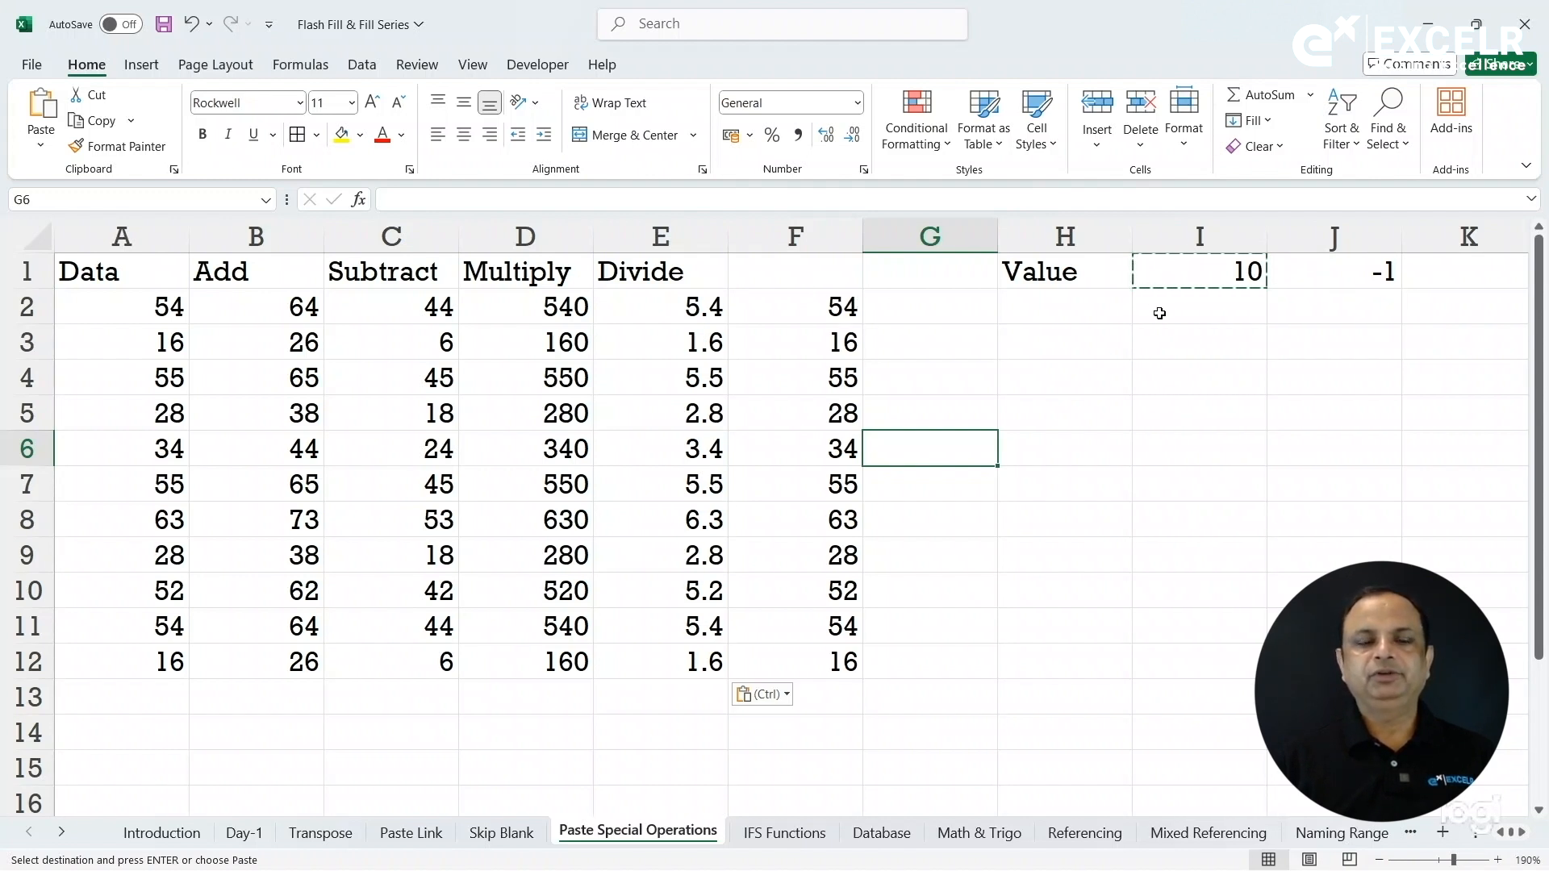
Negate F2:F12 by Paste Special multiplying it with the -1 copied from J1.
key(Escape)
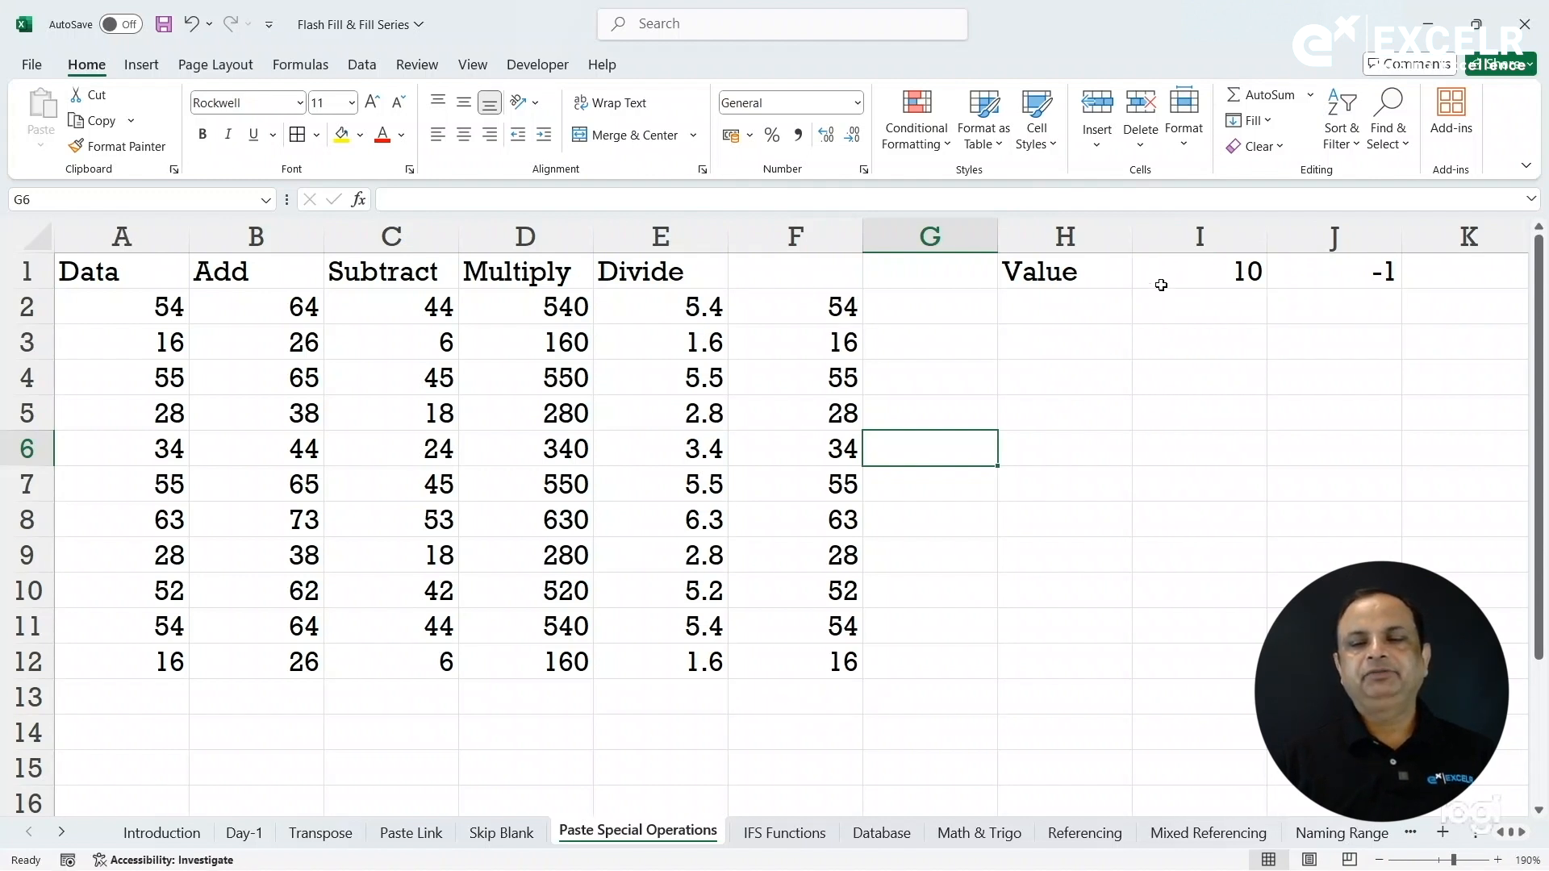
click(1349, 275)
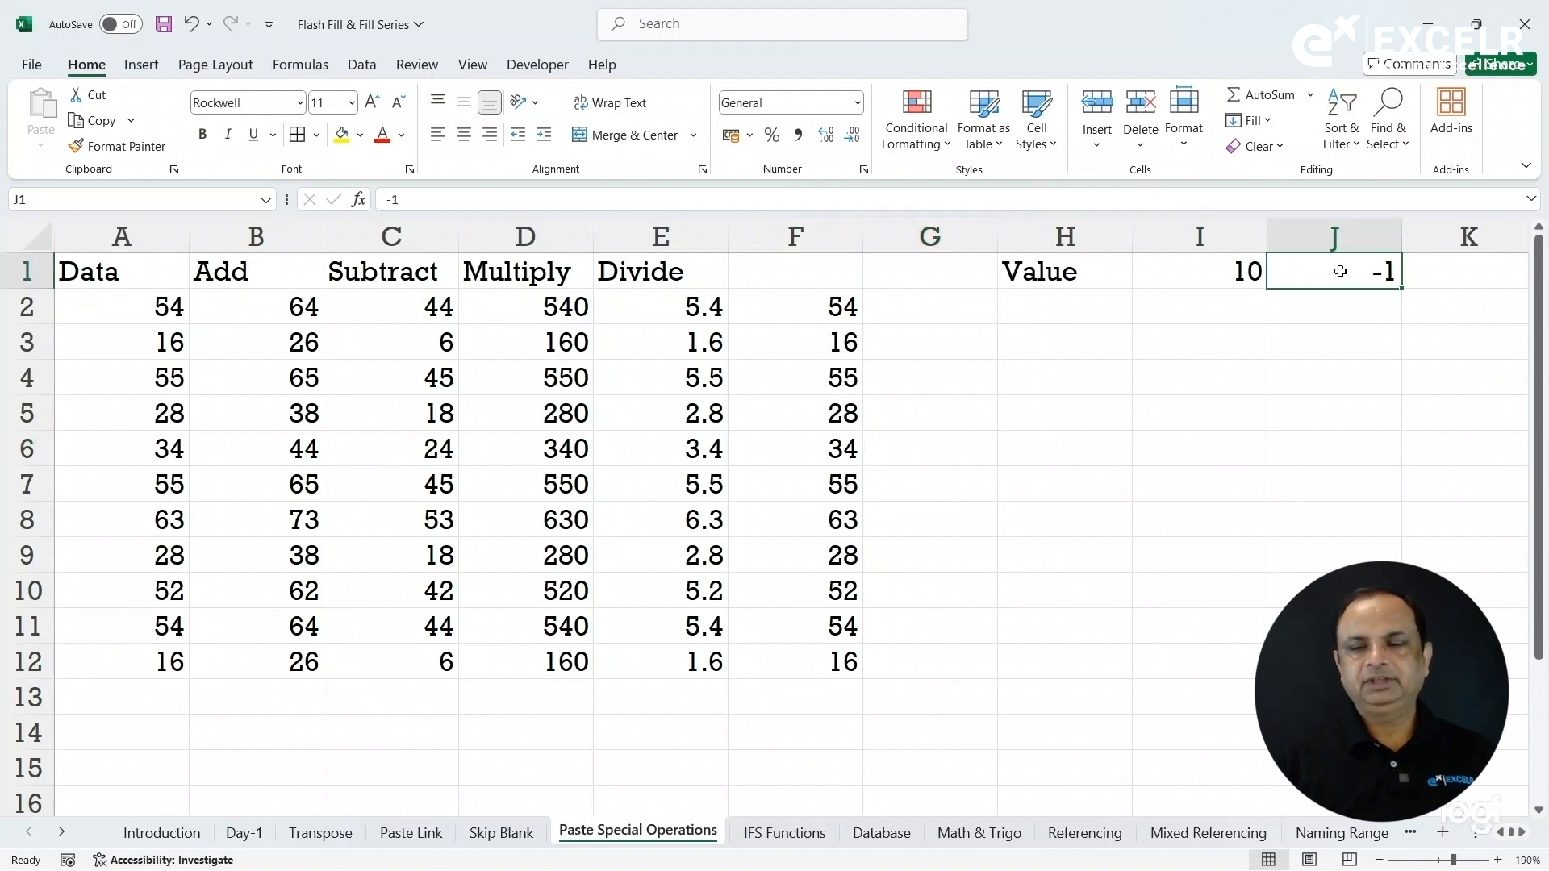
key(ctrl+c)
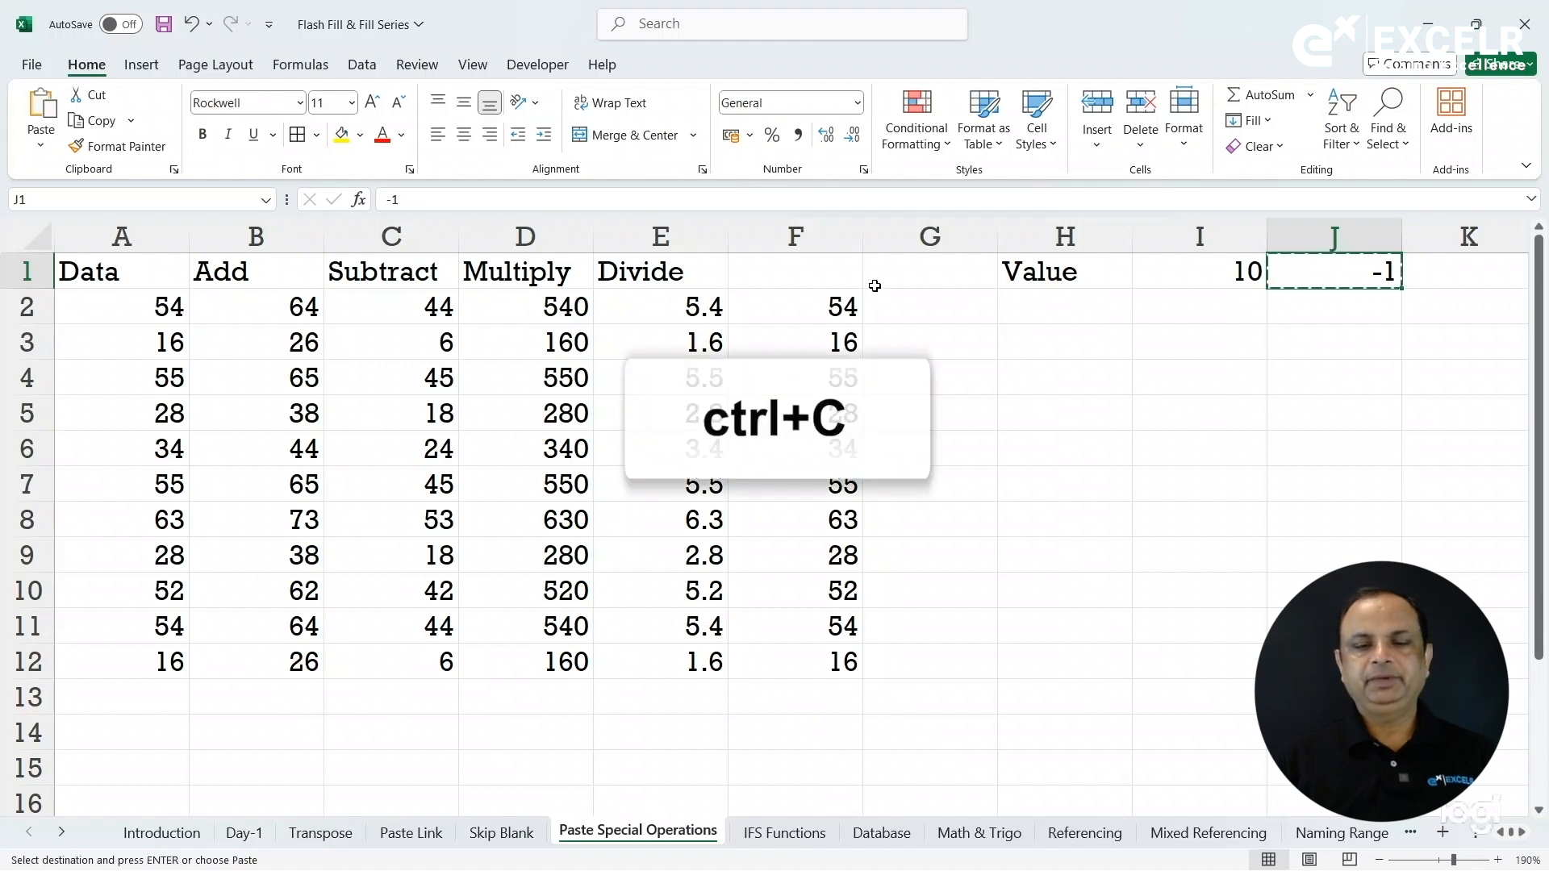
drag(833, 305, 846, 680)
key(ctrl+alt+v)
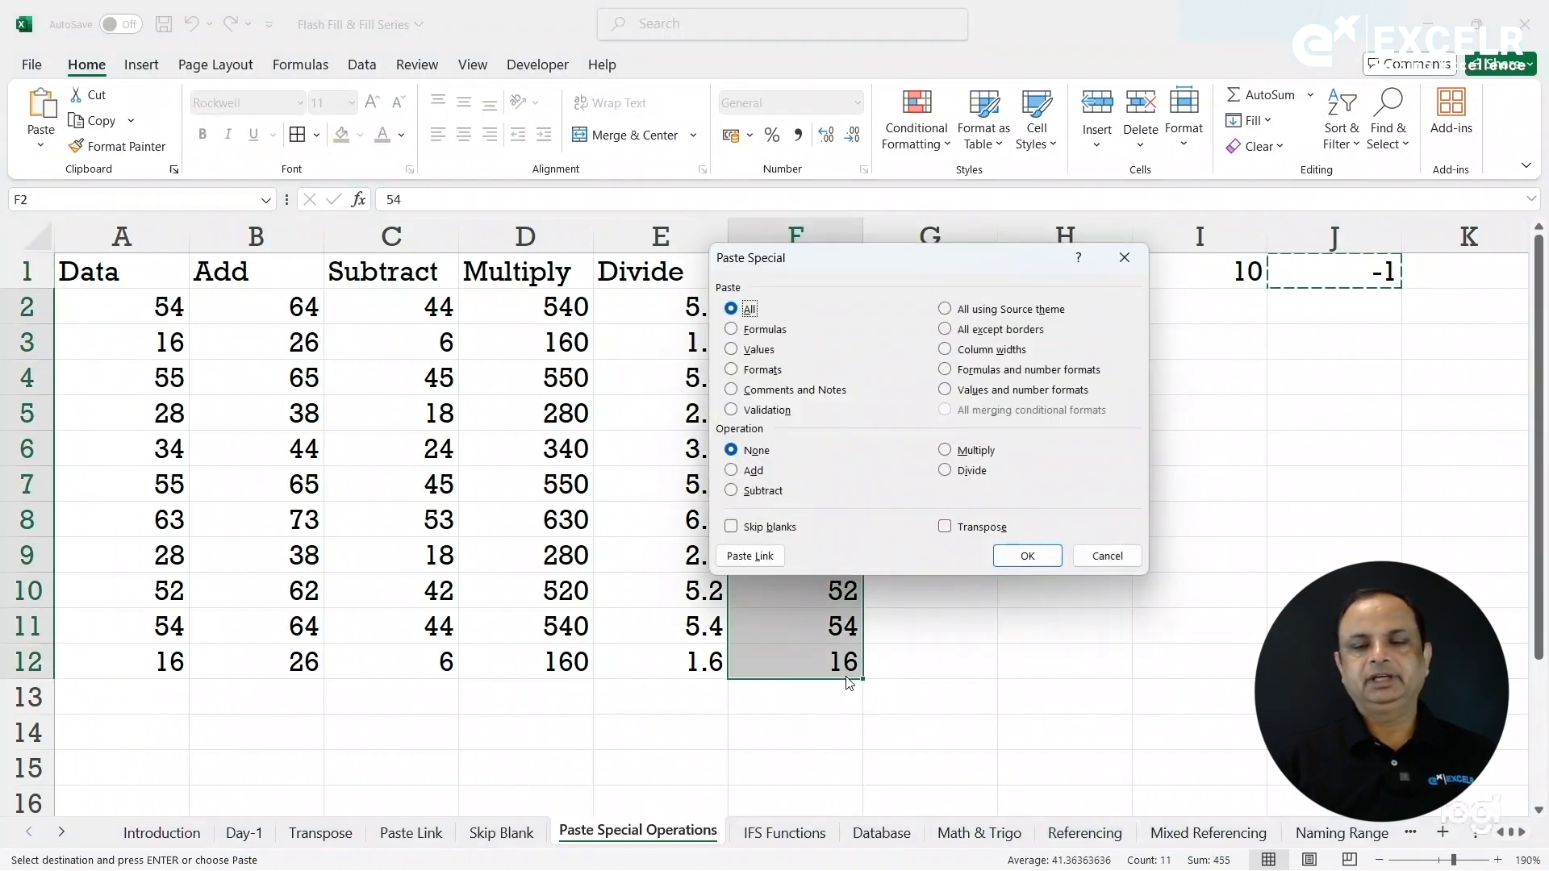
click(978, 453)
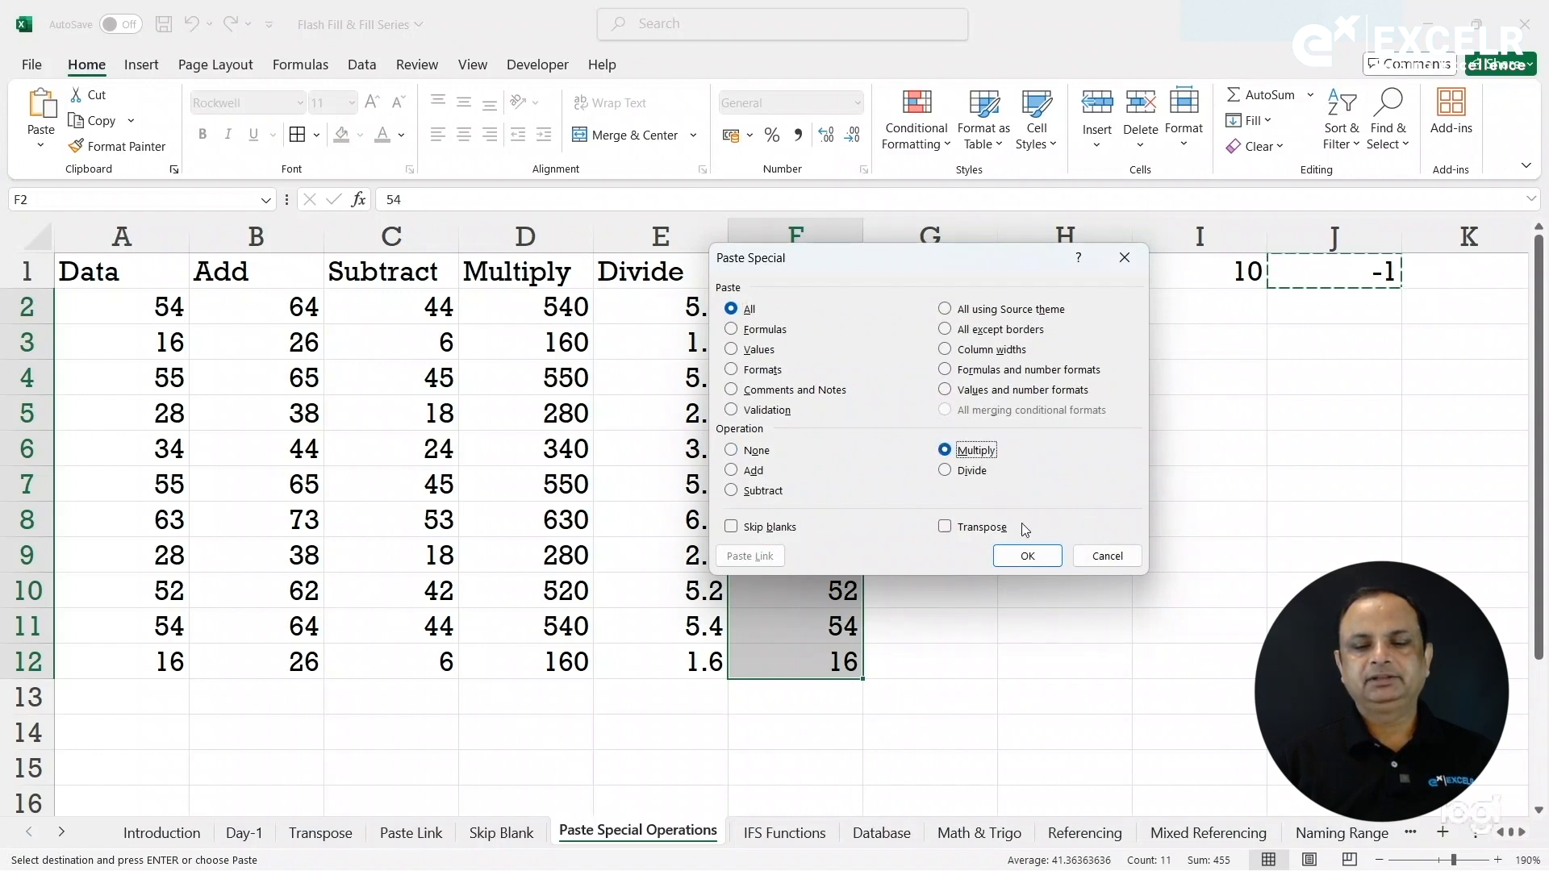
click(1027, 556)
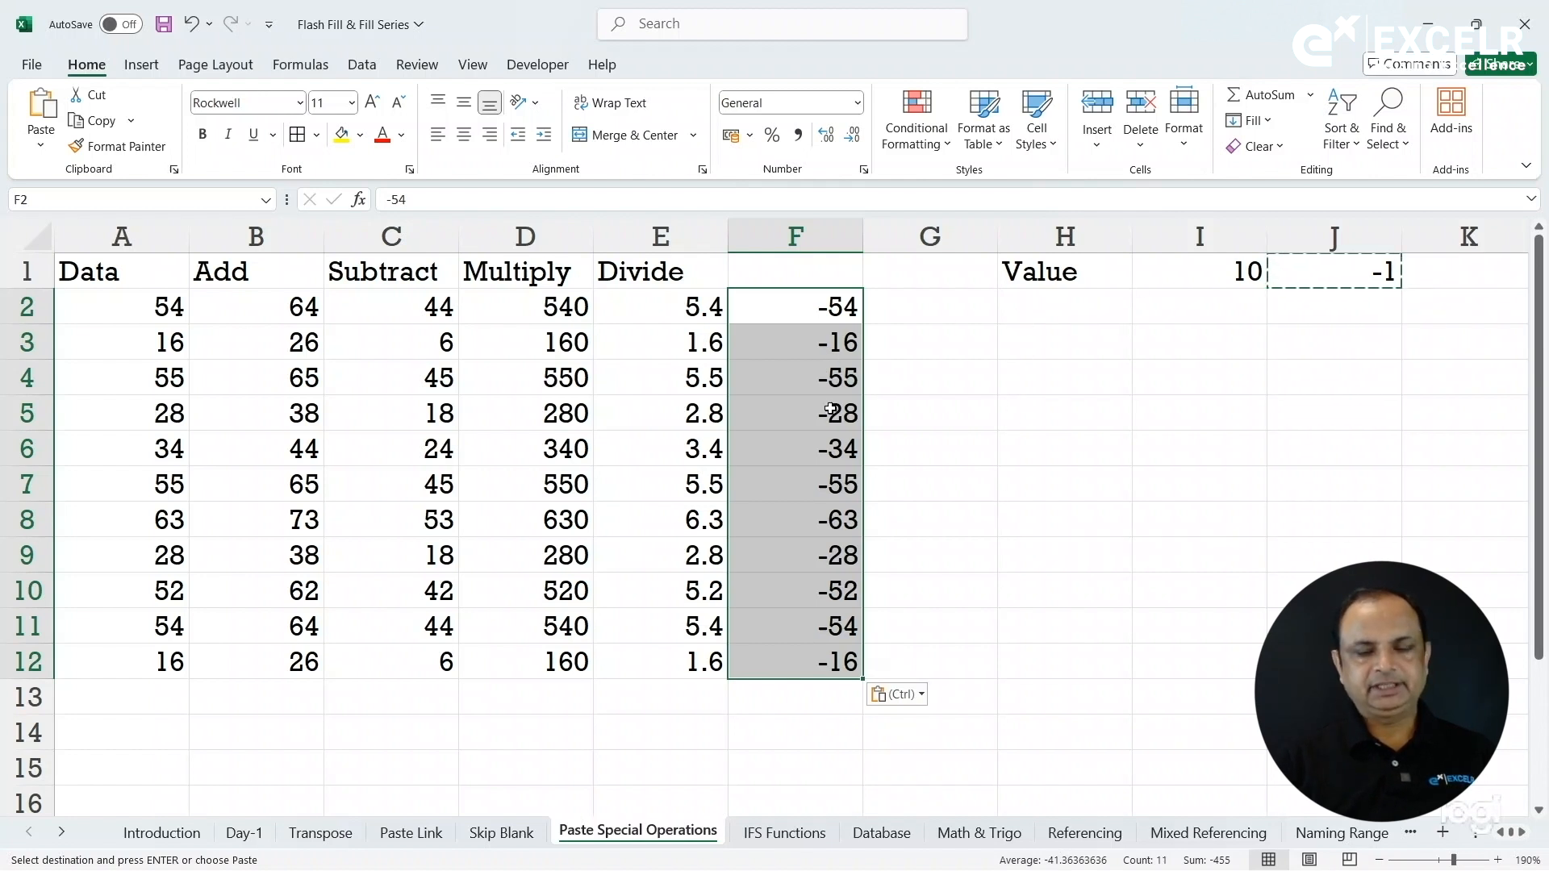
key(ctrl+alt+v)
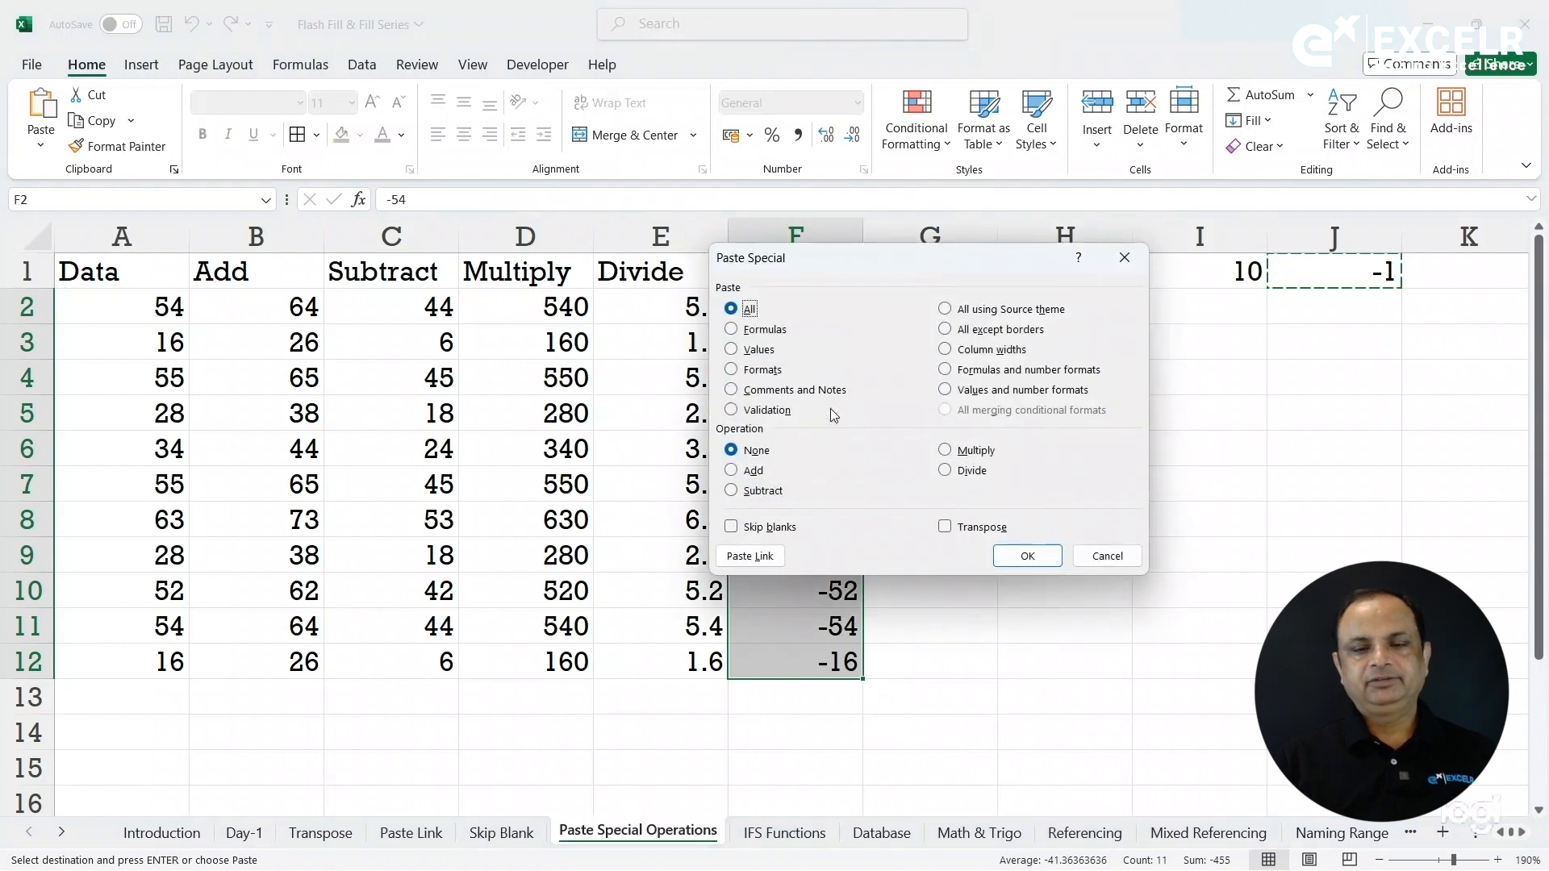
Multiply column F by the copied -1 again to restore positive values.
click(975, 451)
click(1039, 562)
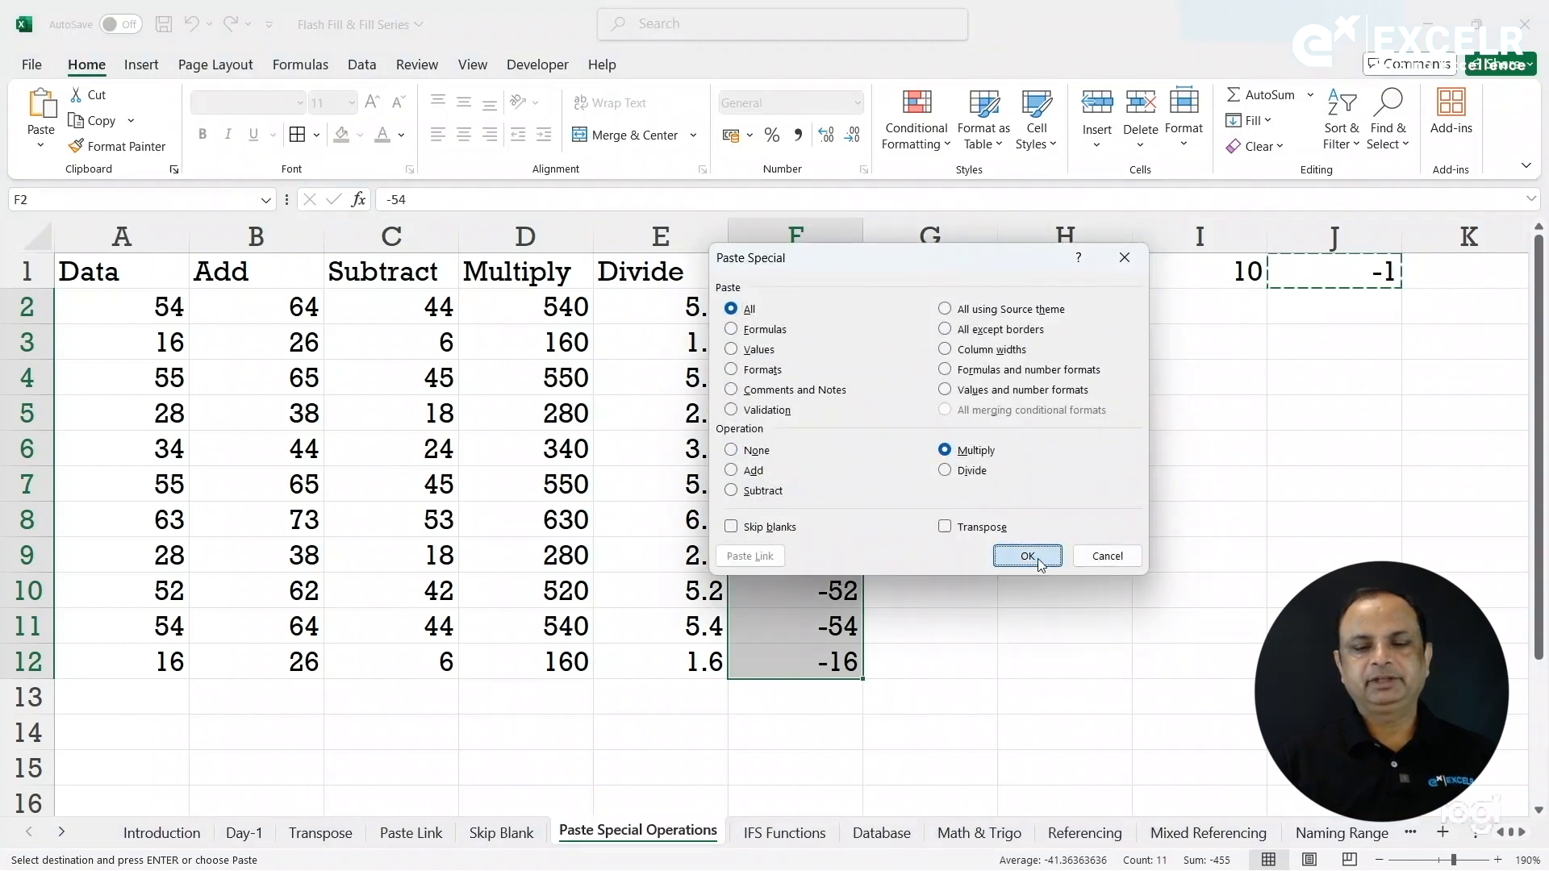
click(1039, 562)
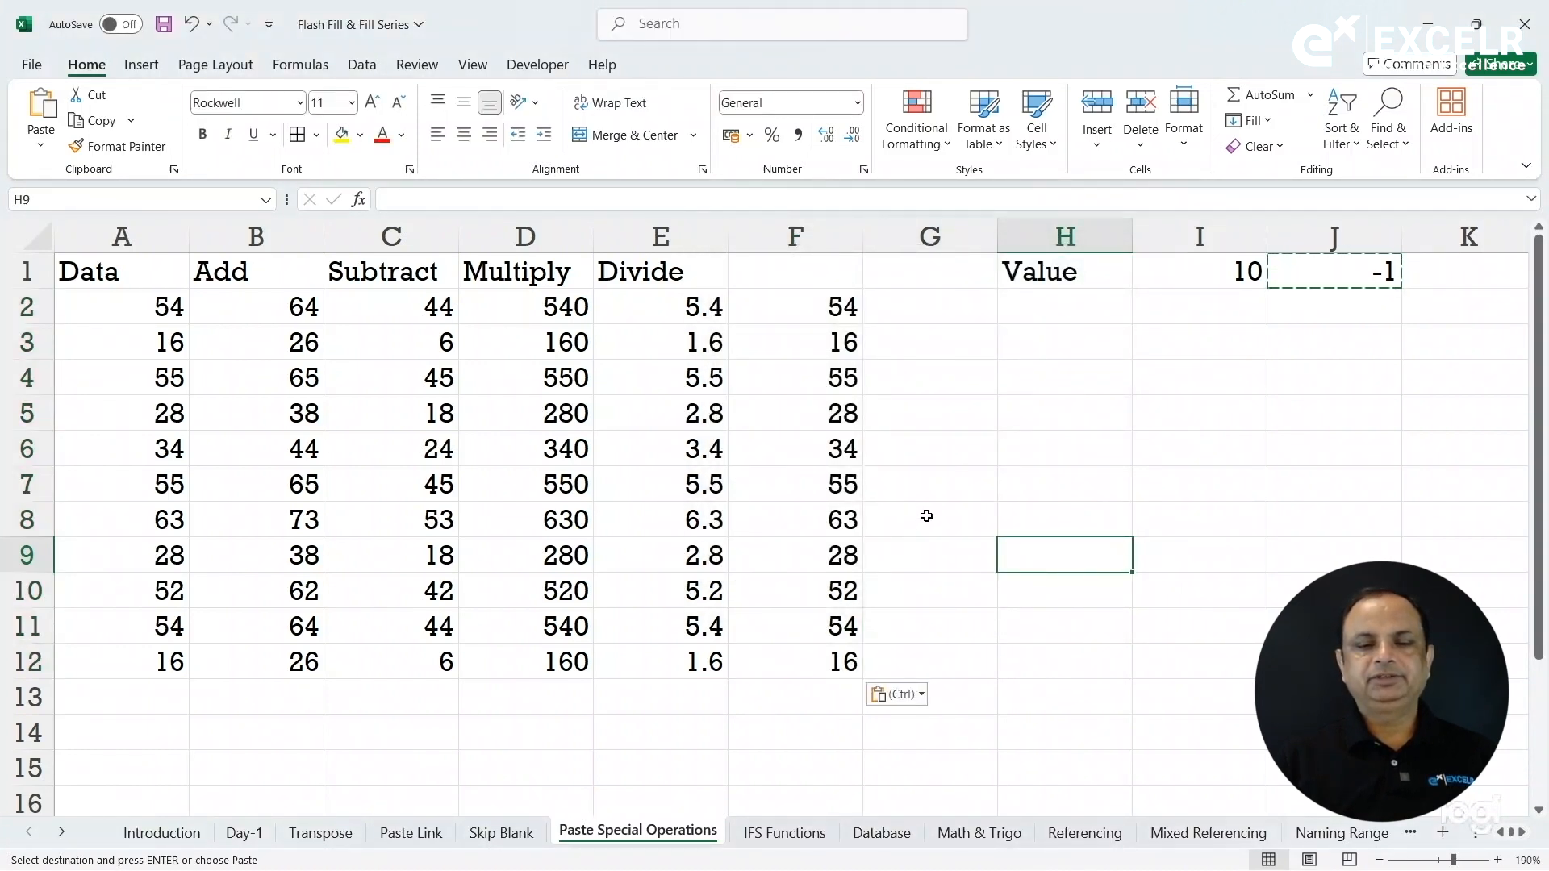
Check the restored values in F5 and F4, then bring up Paste Special from cell G4.
click(820, 405)
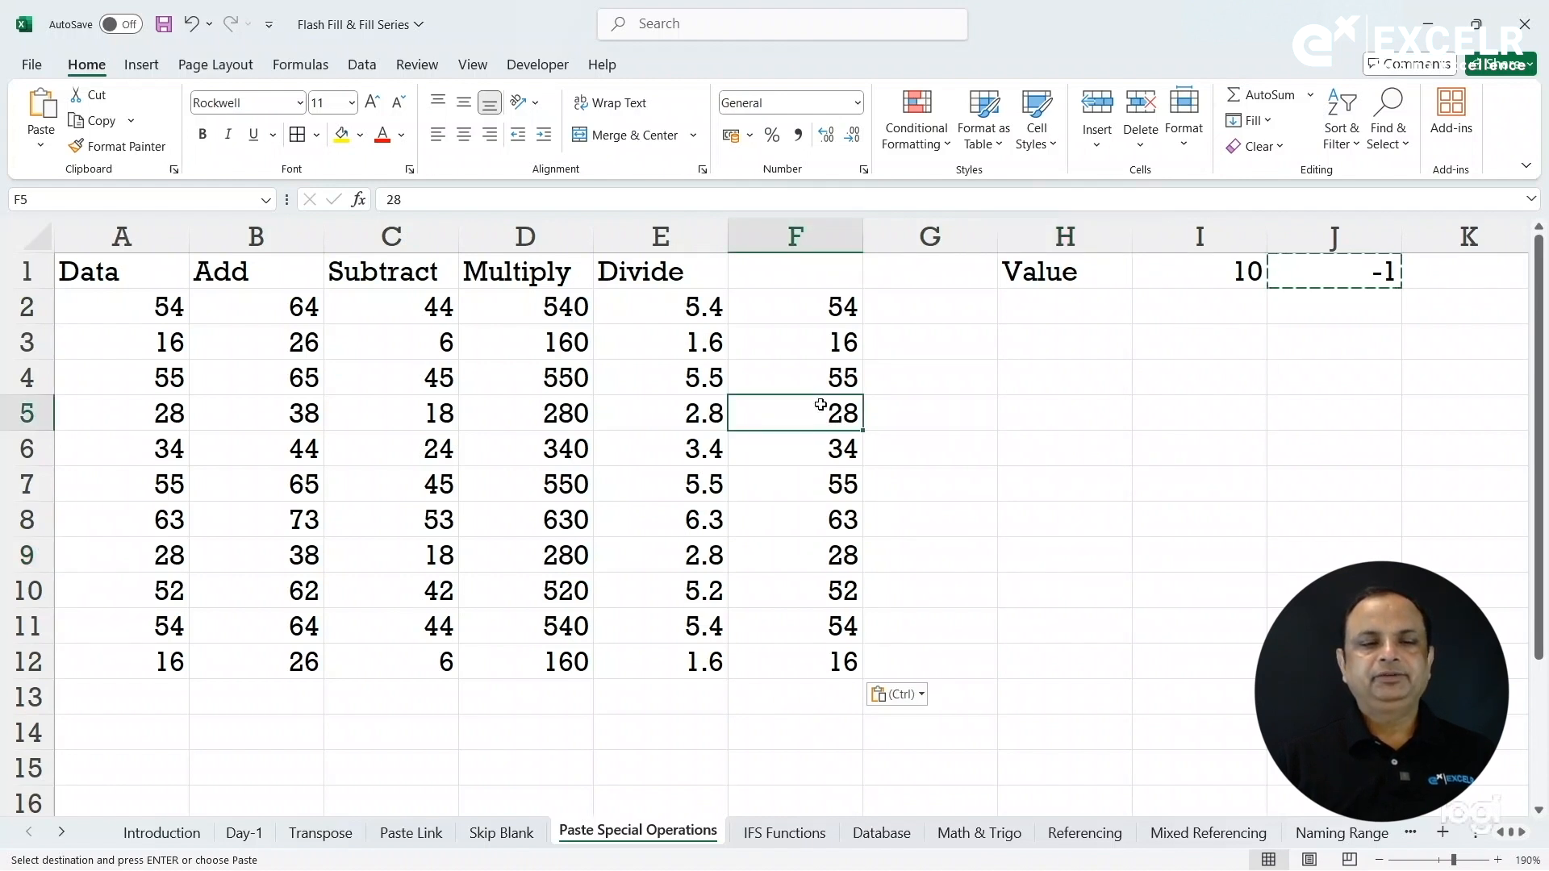
click(737, 385)
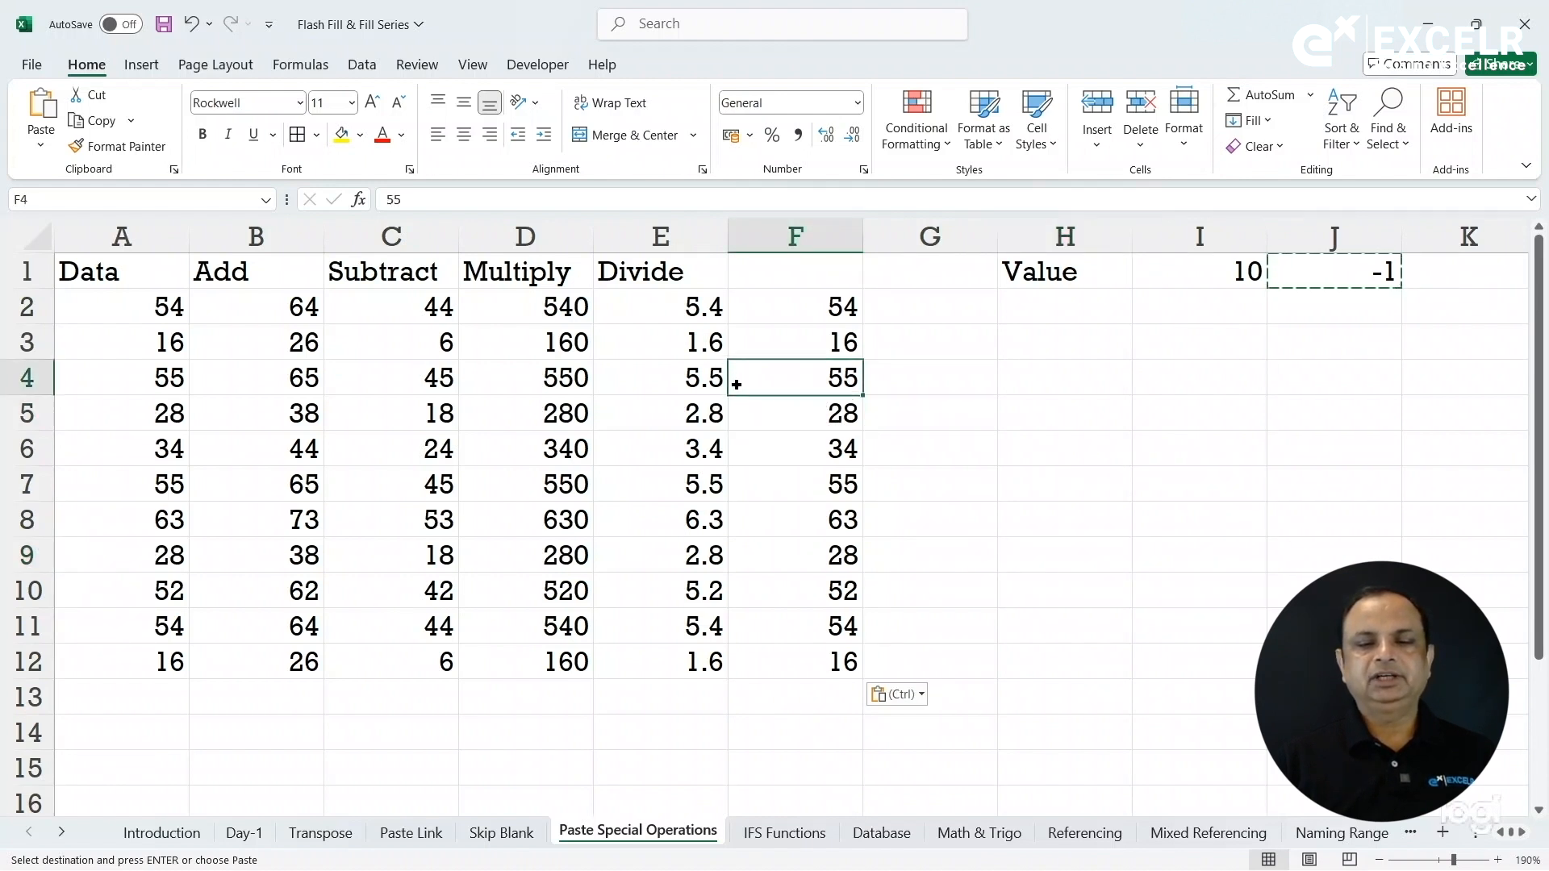
click(955, 371)
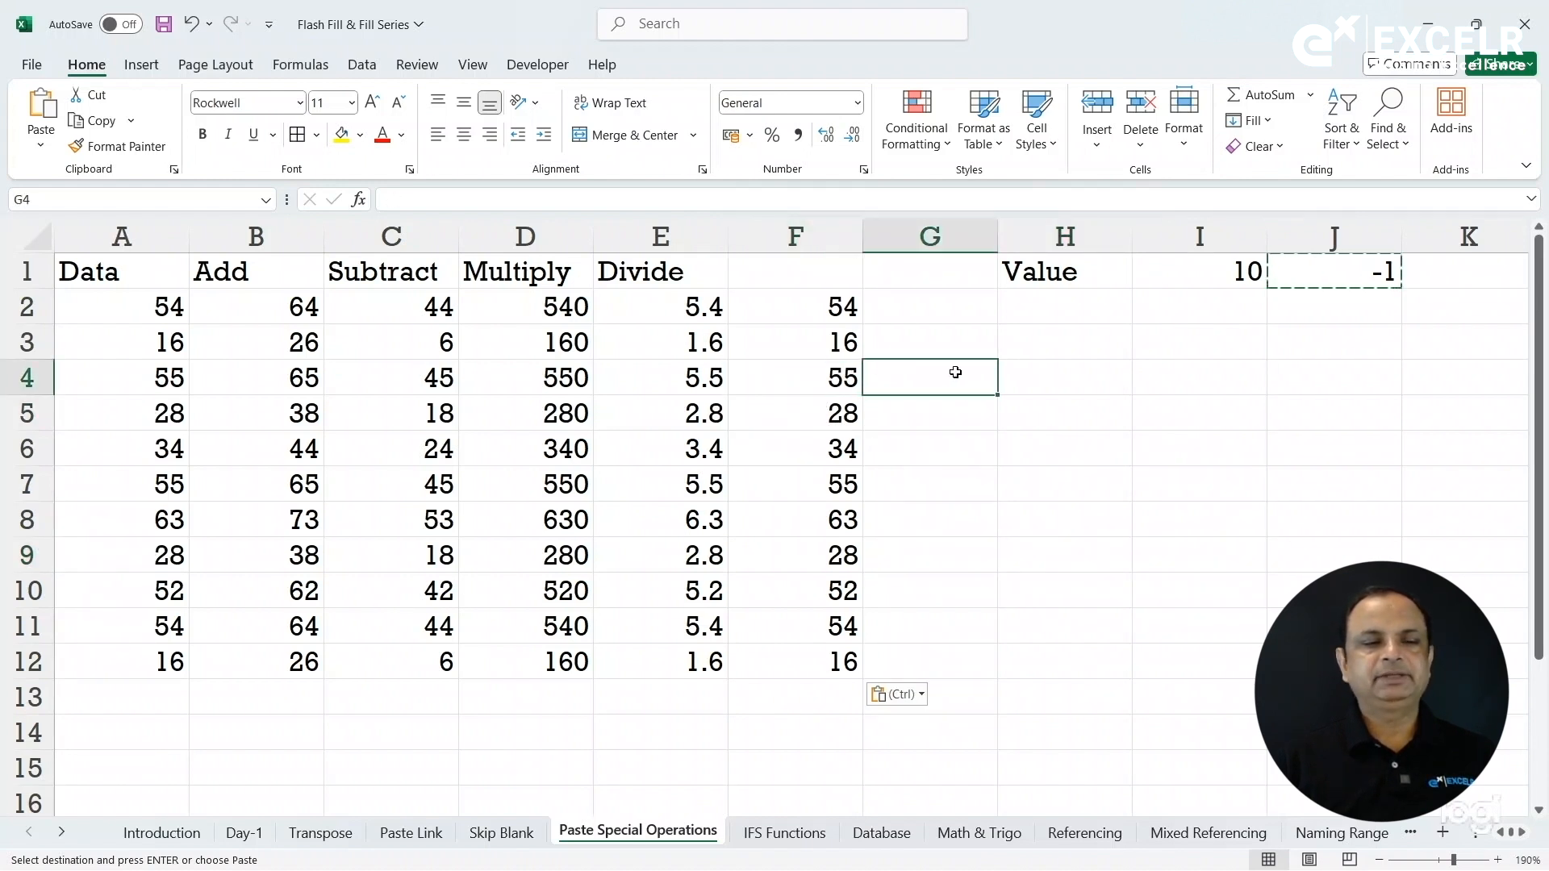
click(41, 146)
click(133, 391)
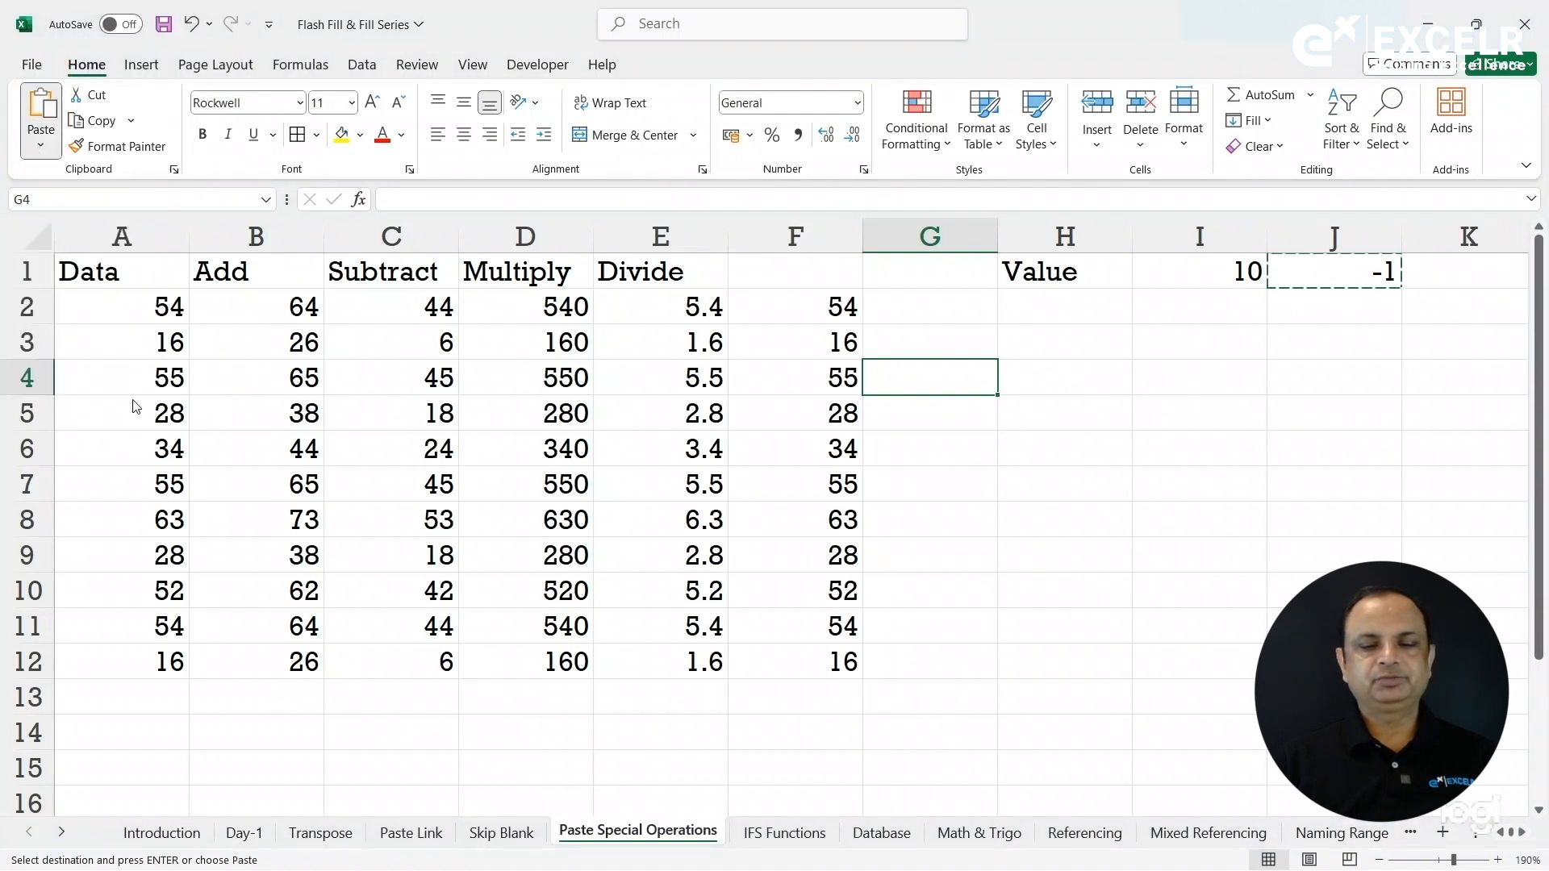